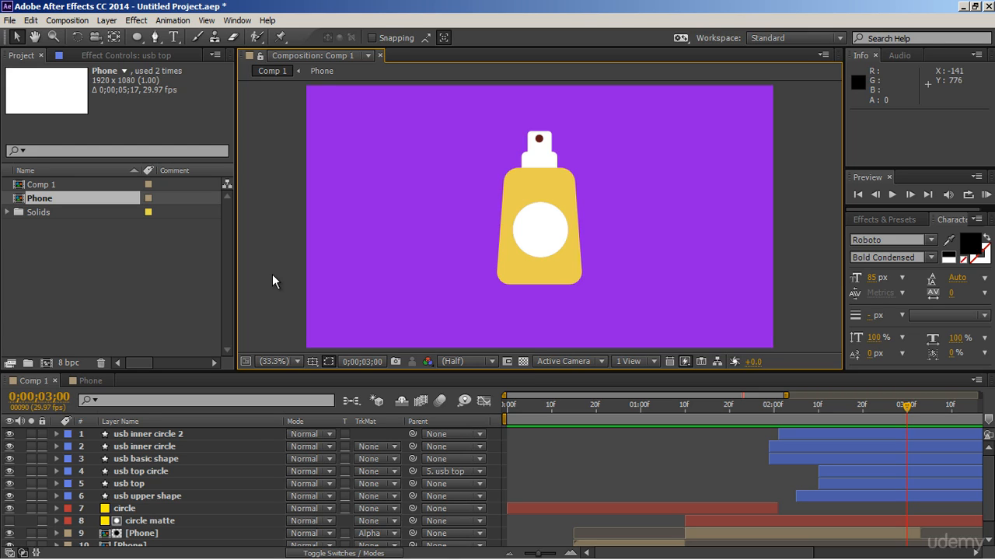
# - Preview the Comp 1 animation from the first frame to about 0;00;03;00
pyautogui.moveTo(565, 406); pyautogui.dragTo(507, 406)
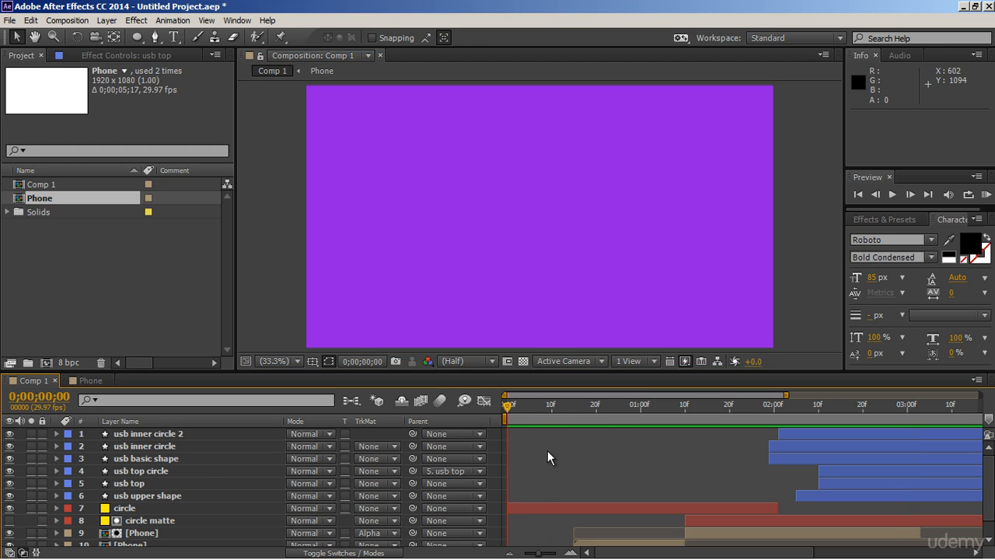
pyautogui.press('space')
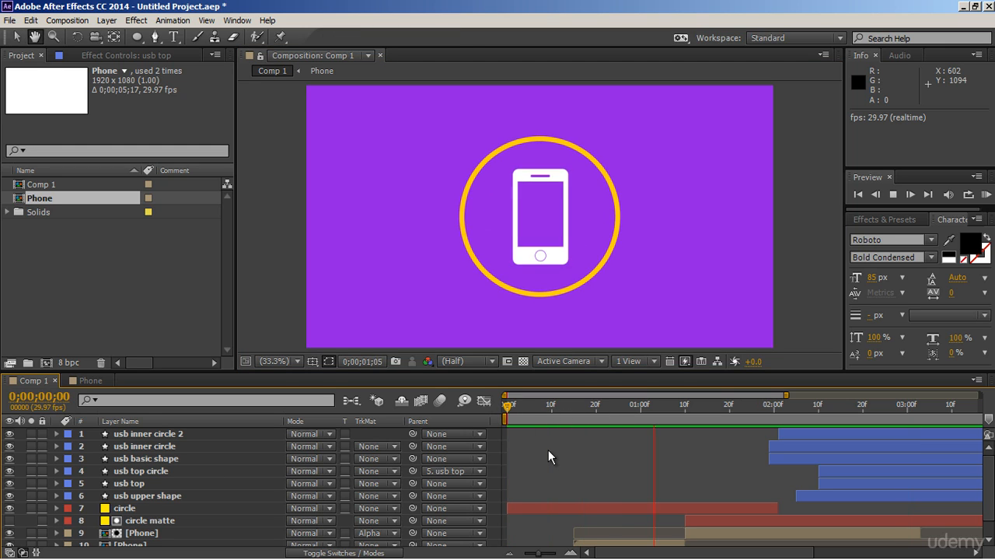
pyautogui.press('space')
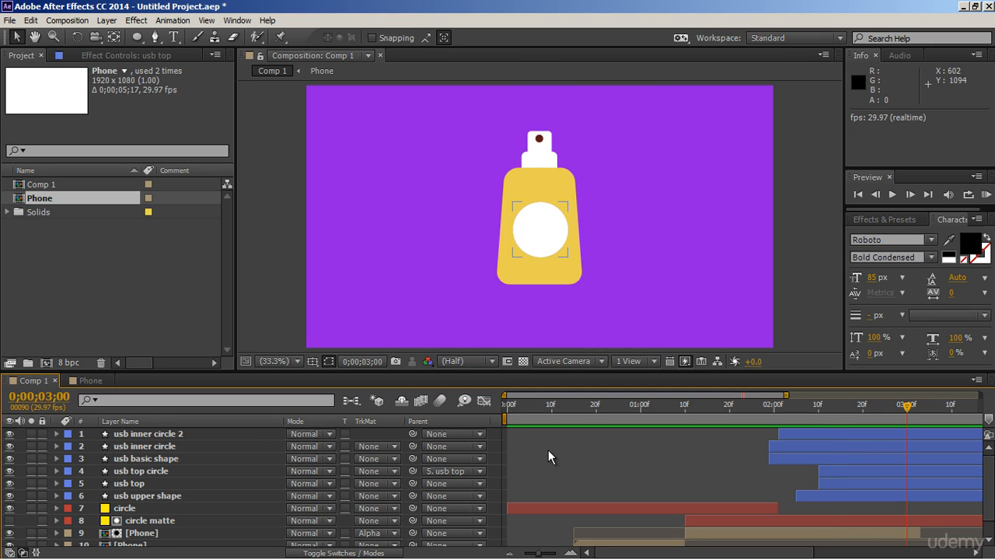
pyautogui.click(550, 445)
pyautogui.click(550, 279)
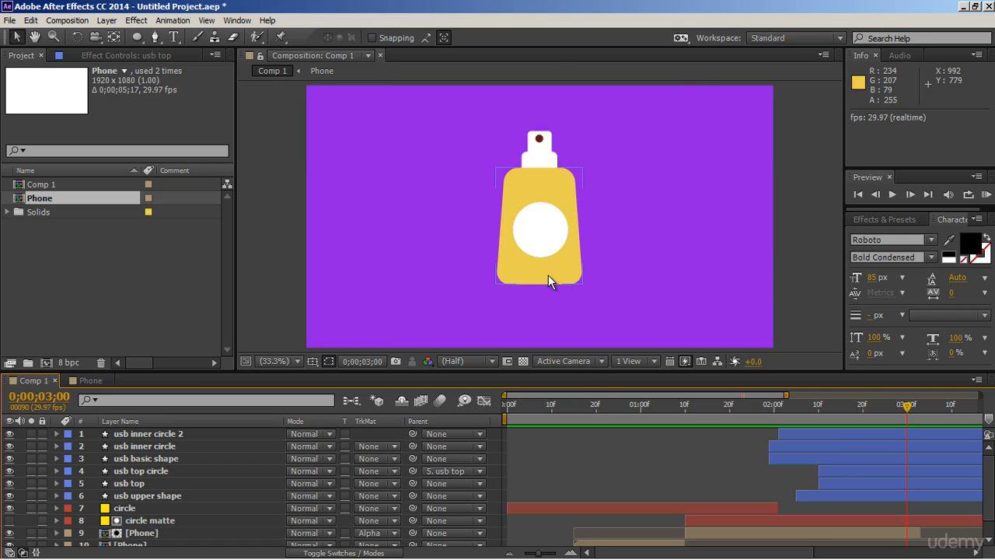
# - Add a Path keyframe to the usb basic shape layer at 0;00;03;05
pyautogui.click(655, 521)
pyautogui.moveTo(684, 553); pyautogui.dragTo(762, 557)
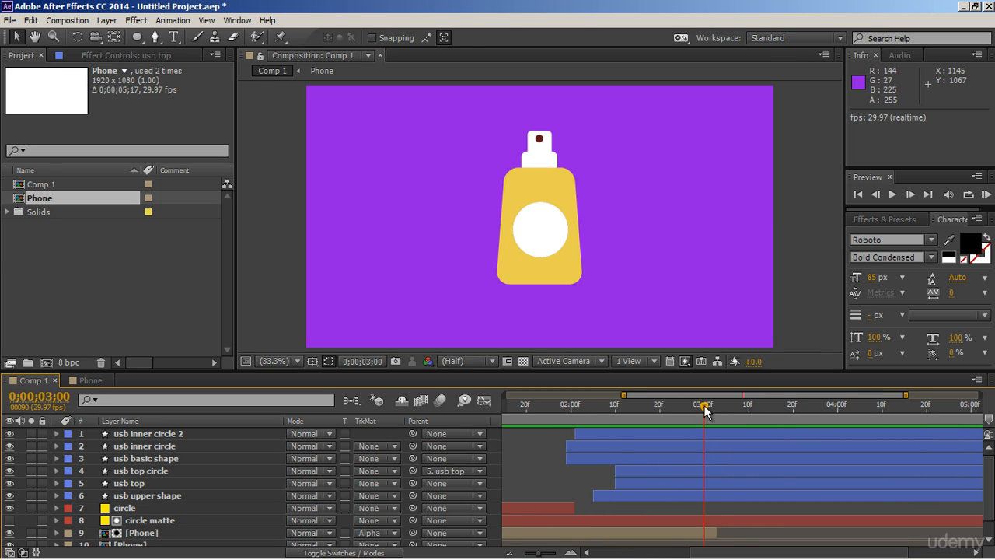
pyautogui.click(725, 418)
pyautogui.press('=')
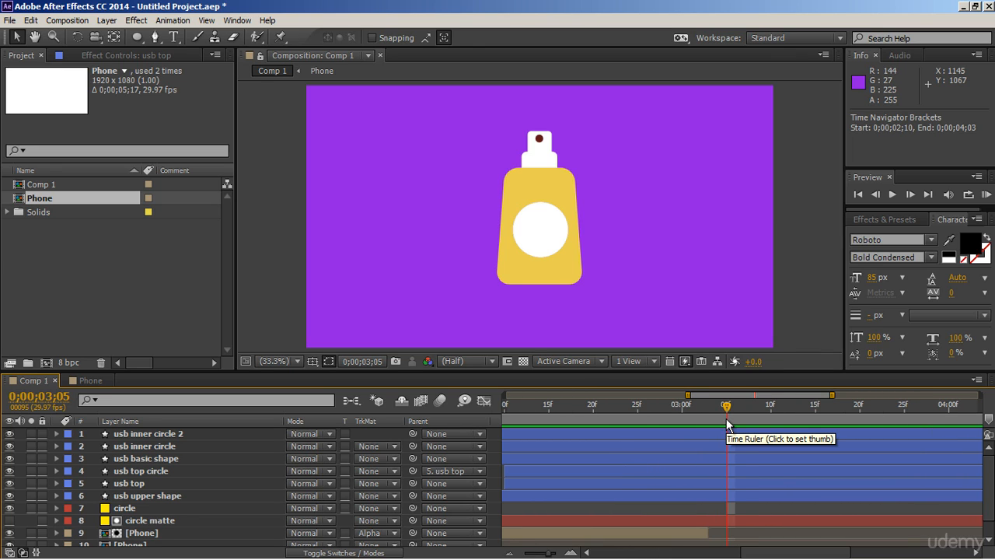
pyautogui.click(557, 271)
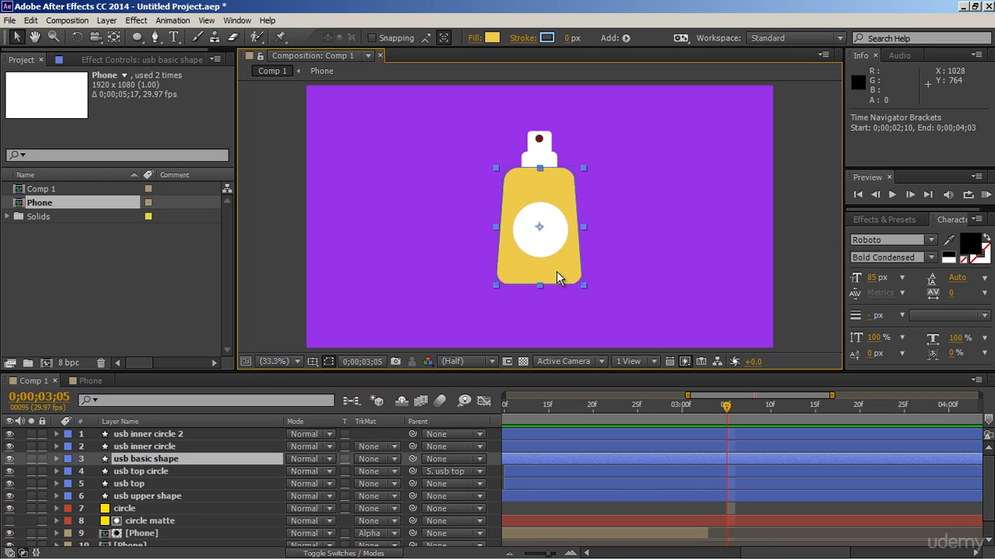
pyautogui.press('u')
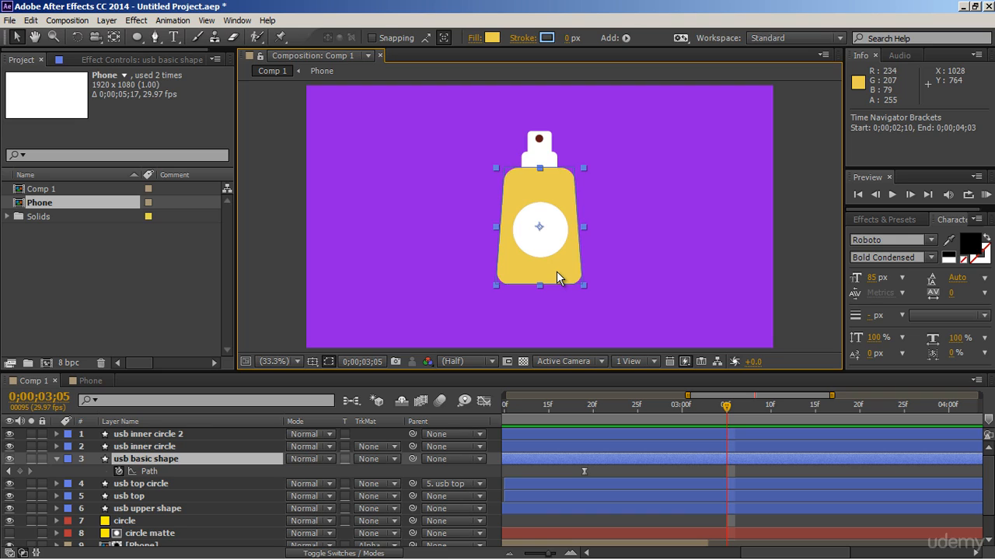
pyautogui.click(24, 470)
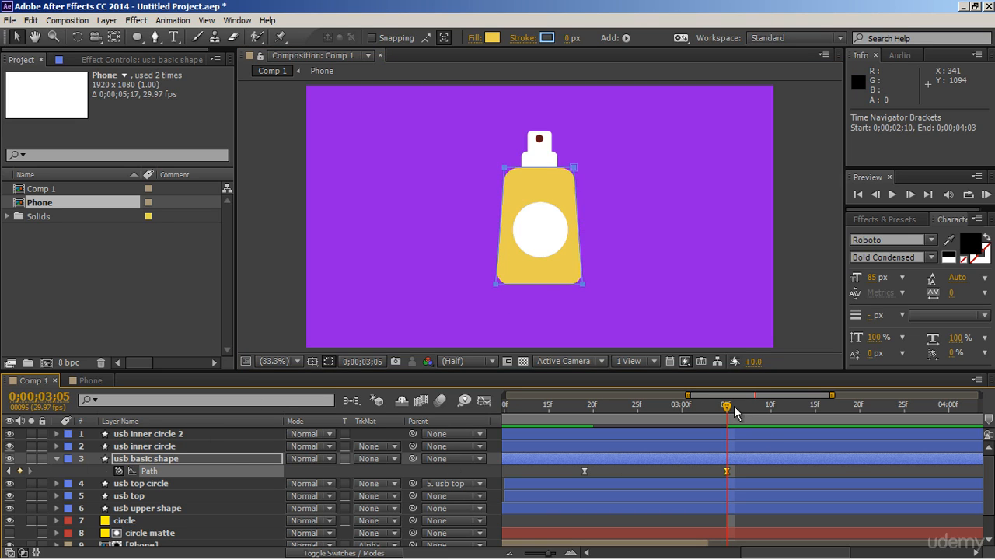
# - At 0;00;03;20, move the bottle body's two upper path points outward so its top is wider than its base
pyautogui.moveTo(729, 405); pyautogui.dragTo(785, 406)
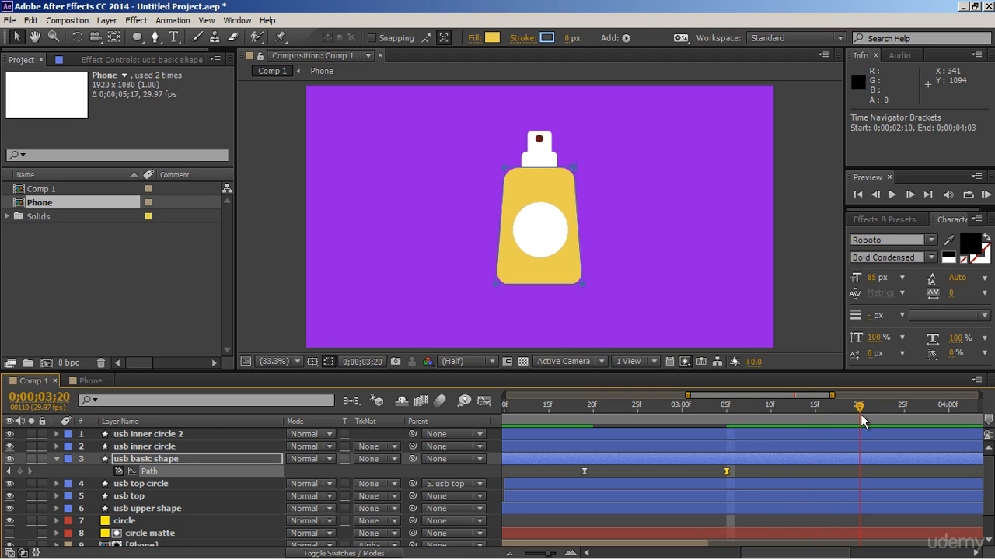
pyautogui.click(513, 183)
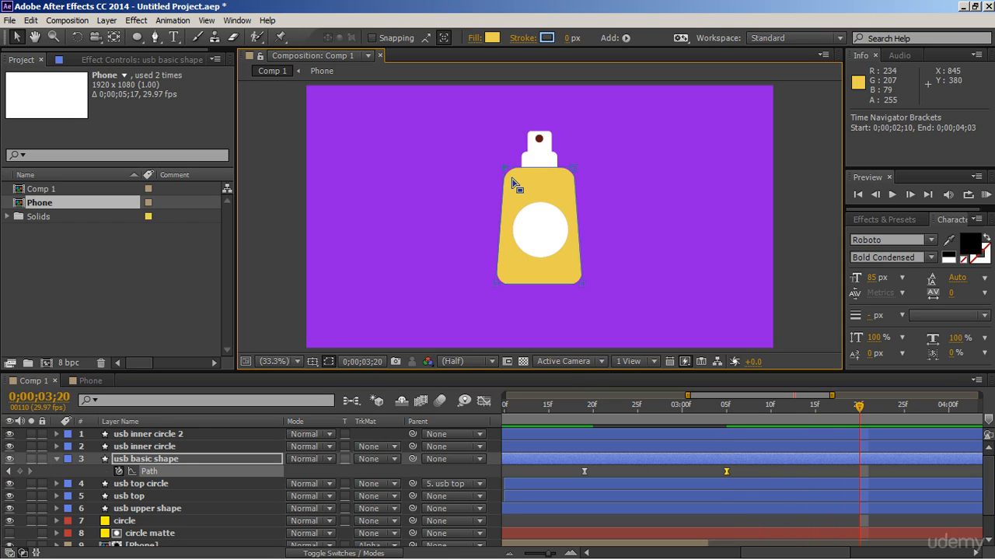
pyautogui.moveTo(504, 167); pyautogui.dragTo(482, 167)
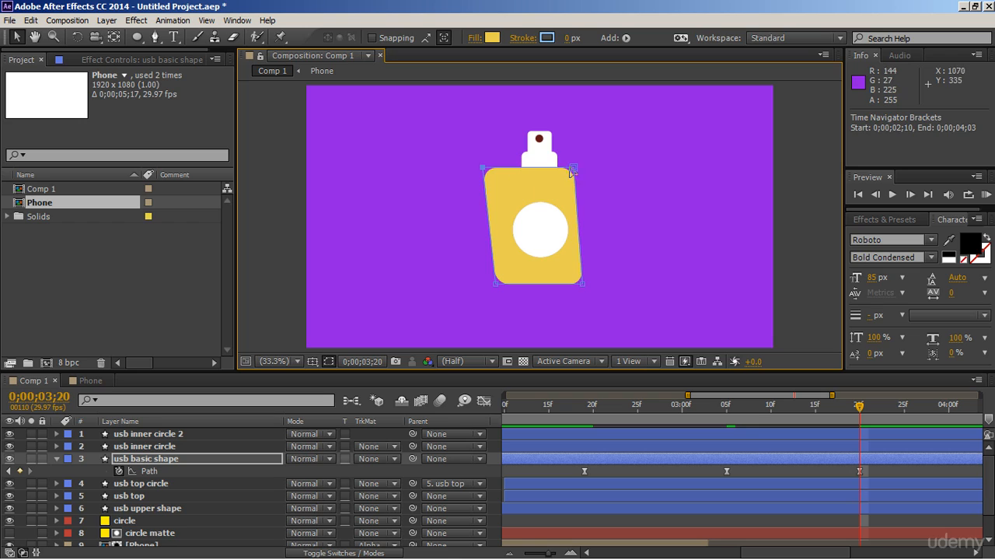
pyautogui.moveTo(573, 168); pyautogui.dragTo(595, 167)
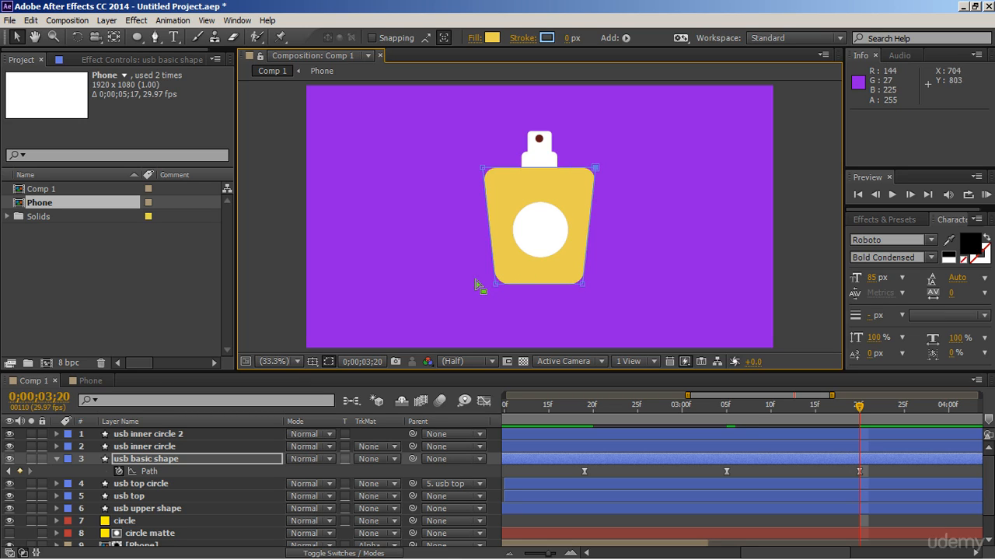
# - Lower the body's two bottom path points together at 0;00;03;20 to make the shape taller
pyautogui.moveTo(477, 284); pyautogui.dragTo(605, 310)
pyautogui.hotkey('shift', 'Down')
pyautogui.hotkey('shift', 'Down')
pyautogui.hotkey('shift', 'Down')
pyautogui.hotkey('shift', 'Down')
pyautogui.hotkey('shift', 'Down')
pyautogui.hotkey('shift', 'Down')
pyautogui.hotkey('shift', 'Down')
pyautogui.hotkey('shift', 'Down')
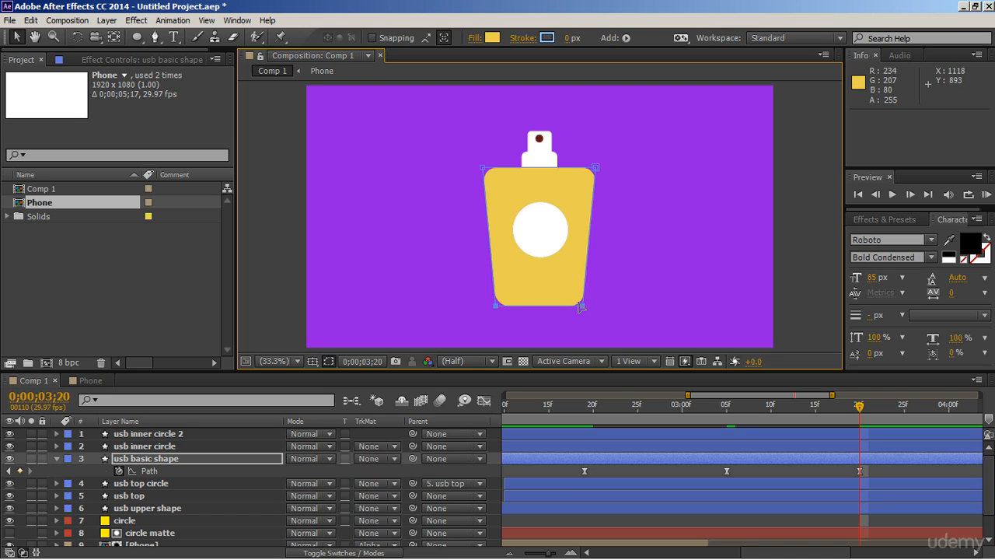
# - Set a Radius keyframe for Round Corners 1 on usb basic shape at 0;00;03;05
pyautogui.click(726, 413)
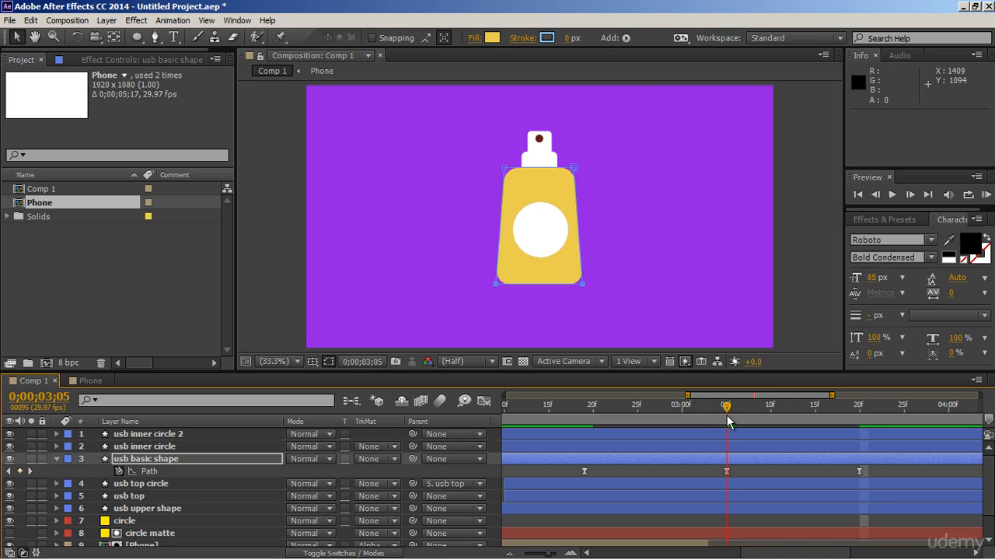
pyautogui.click(55, 459)
pyautogui.click(56, 458)
pyautogui.scroll(-2, 82, 536)
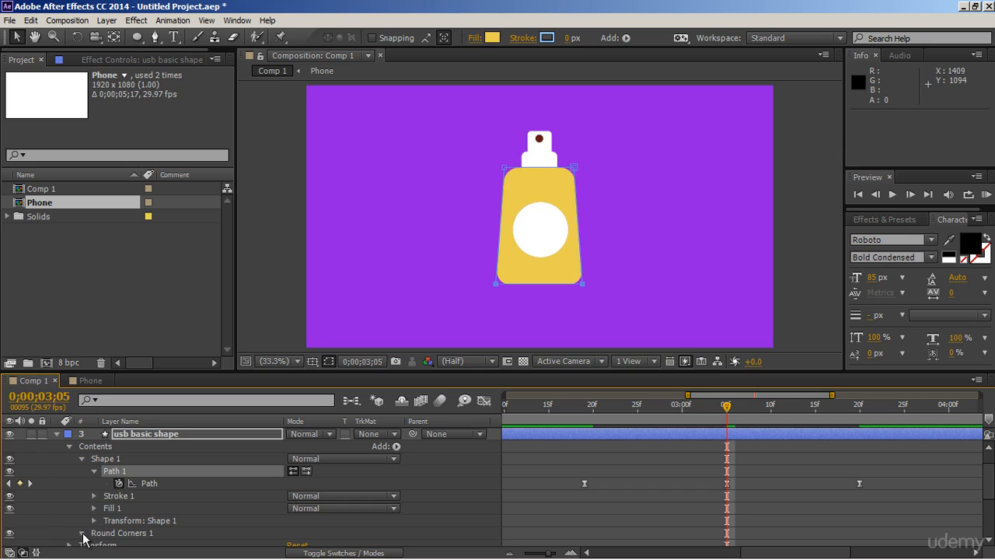
pyautogui.scroll(-1, 106, 539)
pyautogui.click(107, 539)
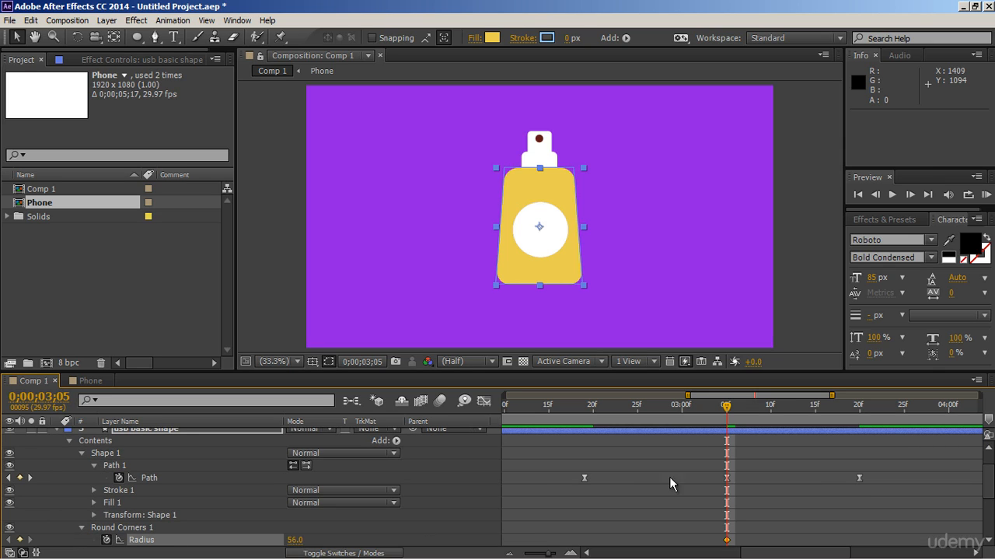
# - Set the Round Corners 1 radius to 0 at 0;00;03;20 and apply Easy Ease to both Radius keyframes
pyautogui.press('k')
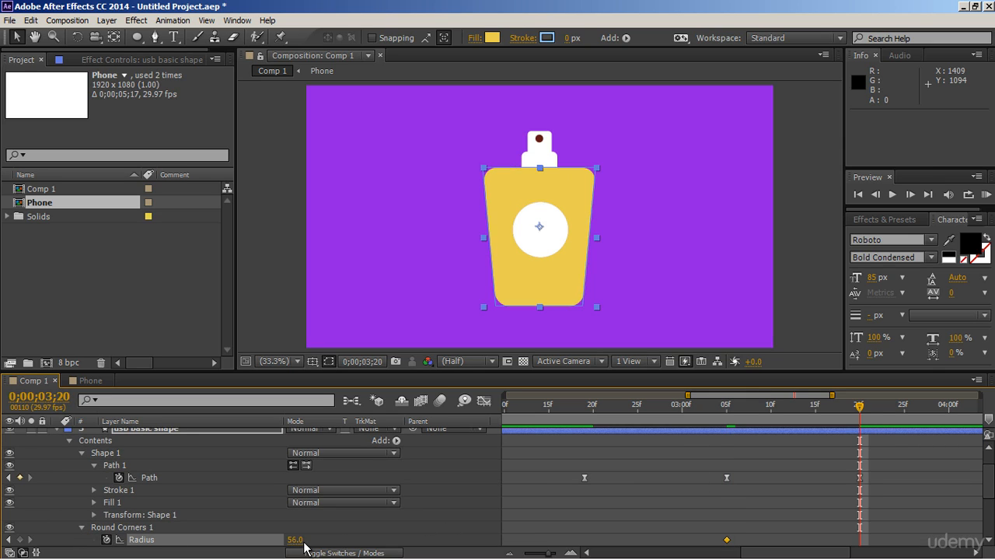
pyautogui.click(296, 539)
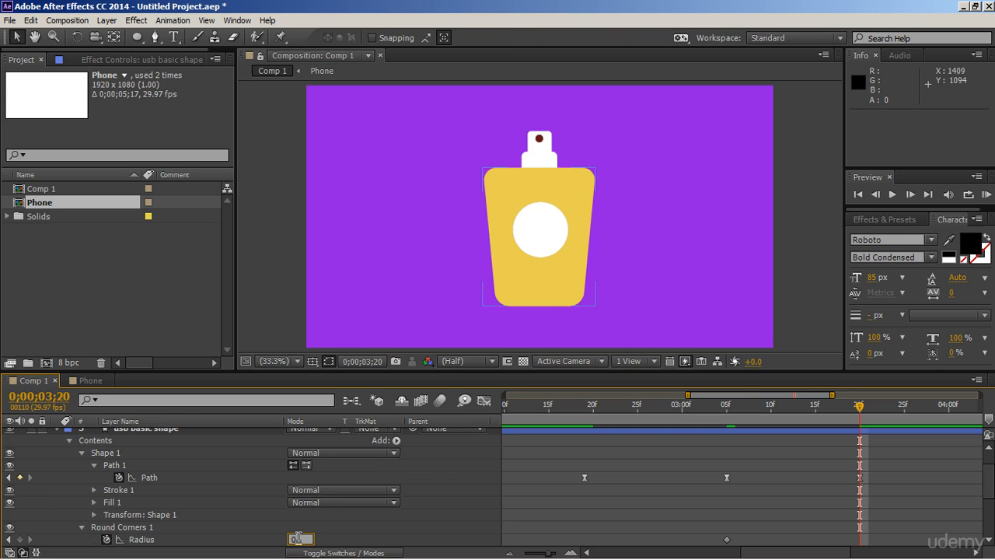
pyautogui.press('Return')
pyautogui.moveTo(717, 542); pyautogui.dragTo(861, 544)
pyautogui.rightClick(861, 543)
pyautogui.moveTo(908, 529)
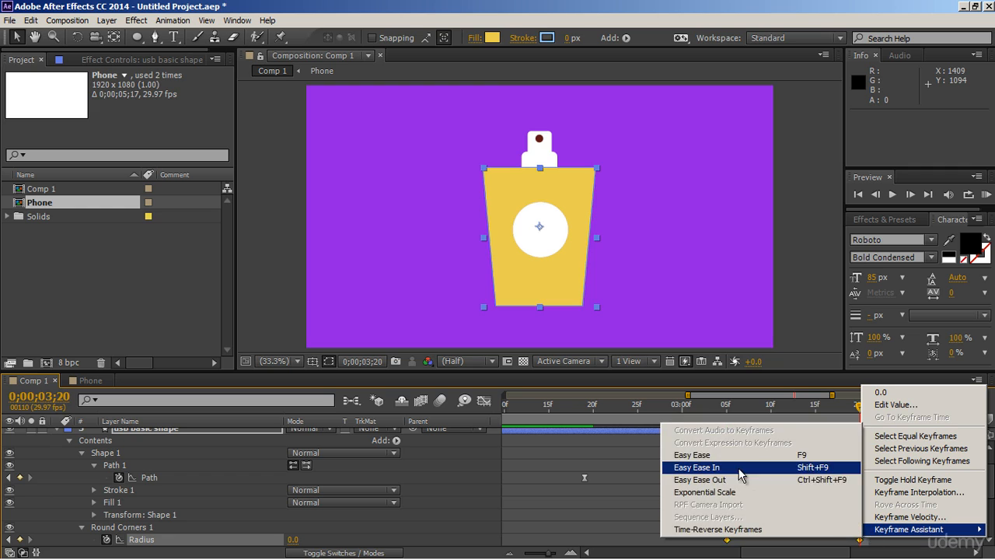
pyautogui.click(703, 515)
# - Reshape the Path speed curve between 0;00;03;05 and 0;00;03;20 to start sharply and slow down gradually
pyautogui.click(727, 477)
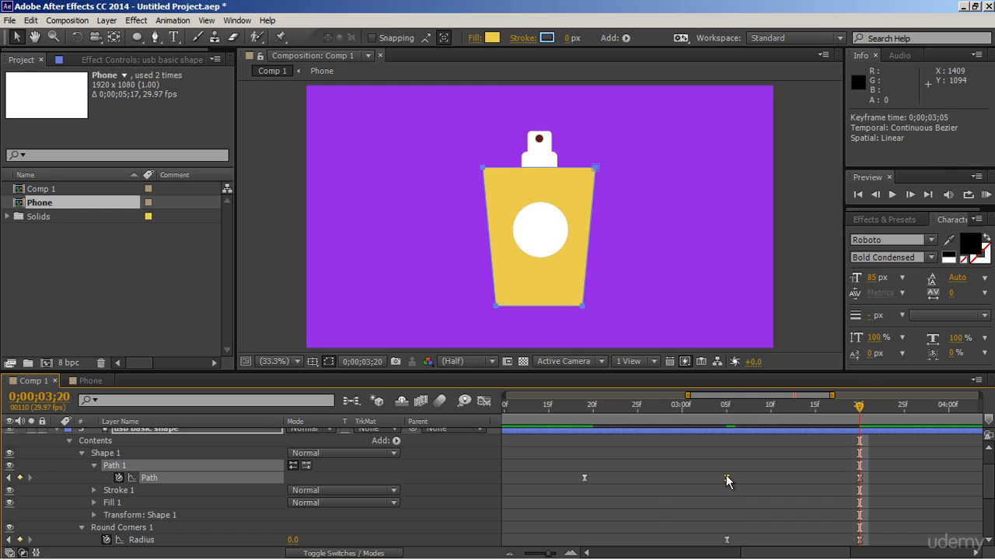
pyautogui.click(486, 402)
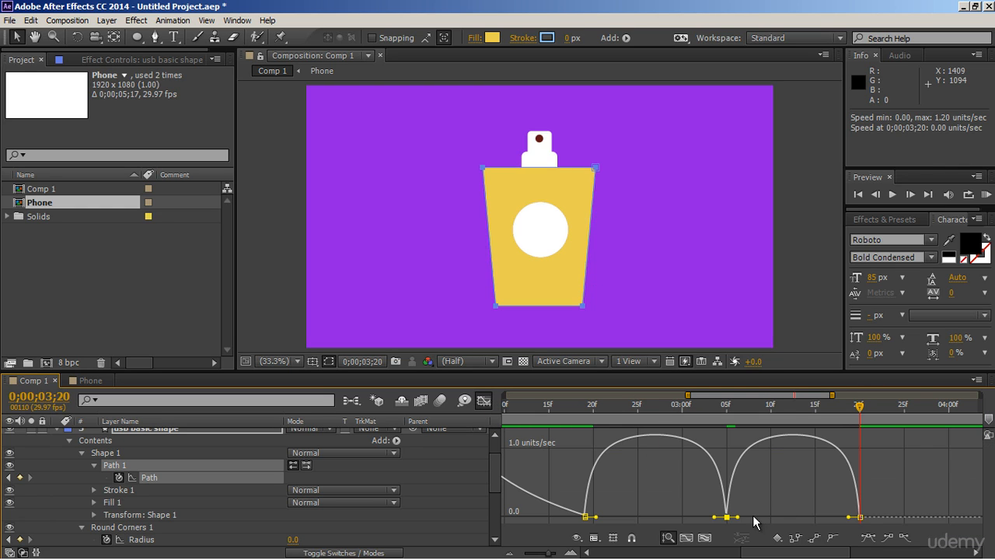
pyautogui.moveTo(737, 517); pyautogui.dragTo(731, 517)
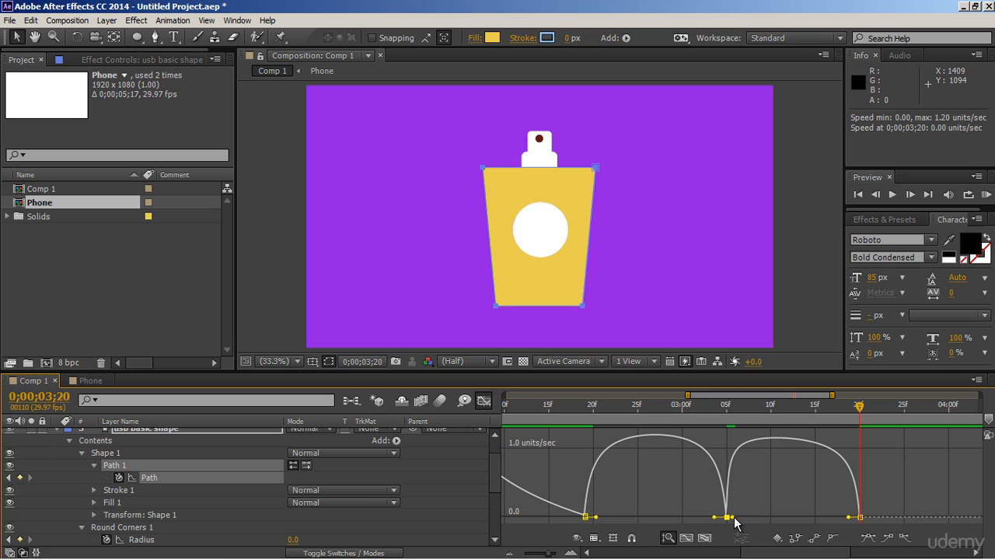
pyautogui.moveTo(848, 517); pyautogui.dragTo(800, 517)
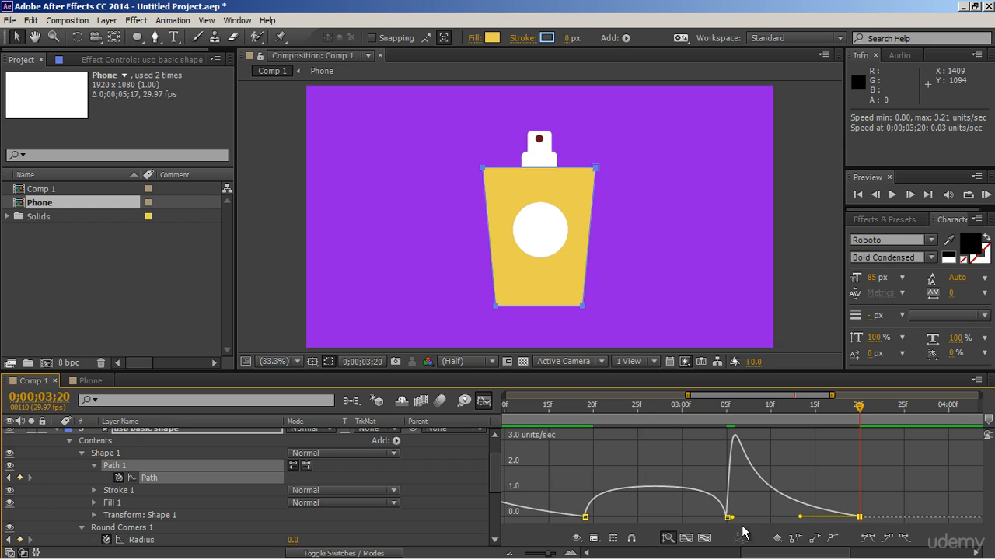
pyautogui.moveTo(730, 517); pyautogui.dragTo(714, 517)
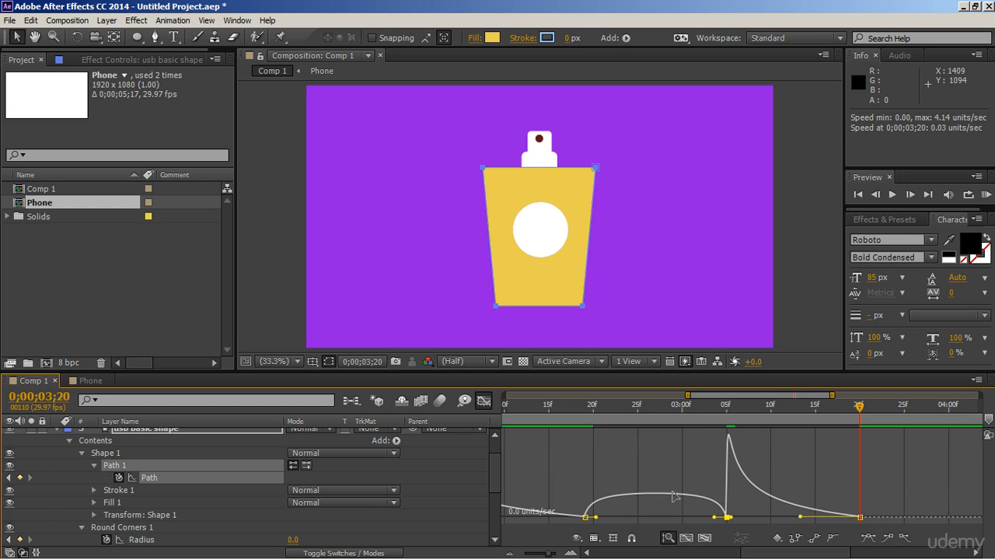
pyautogui.click(484, 402)
# - Reshape the Round Corners Radius curve so the value drops quickly after 0;00;03;05 and eases into 0;00;03;20
pyautogui.click(726, 540)
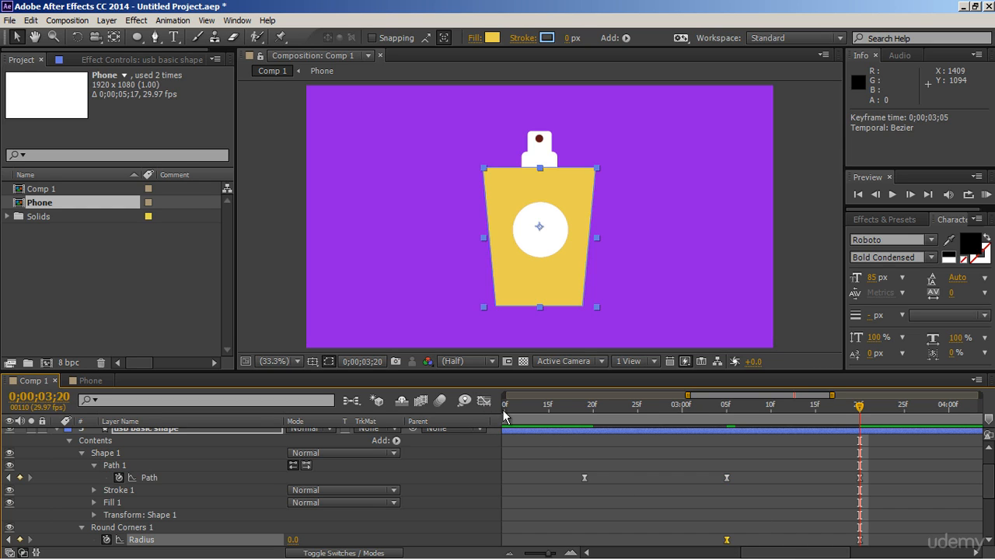
pyautogui.click(483, 400)
pyautogui.moveTo(770, 434); pyautogui.dragTo(728, 436)
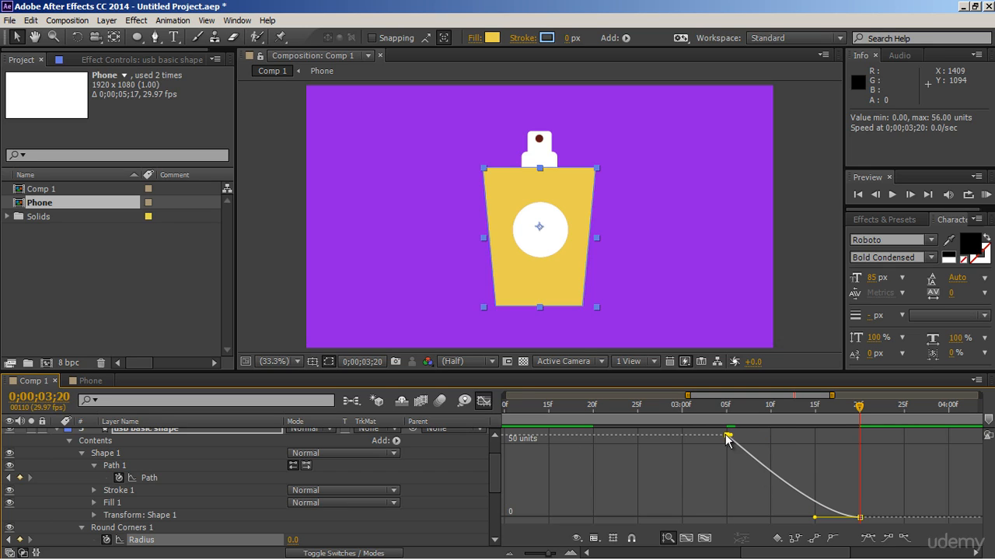
pyautogui.moveTo(815, 517); pyautogui.dragTo(745, 518)
pyautogui.click(483, 401)
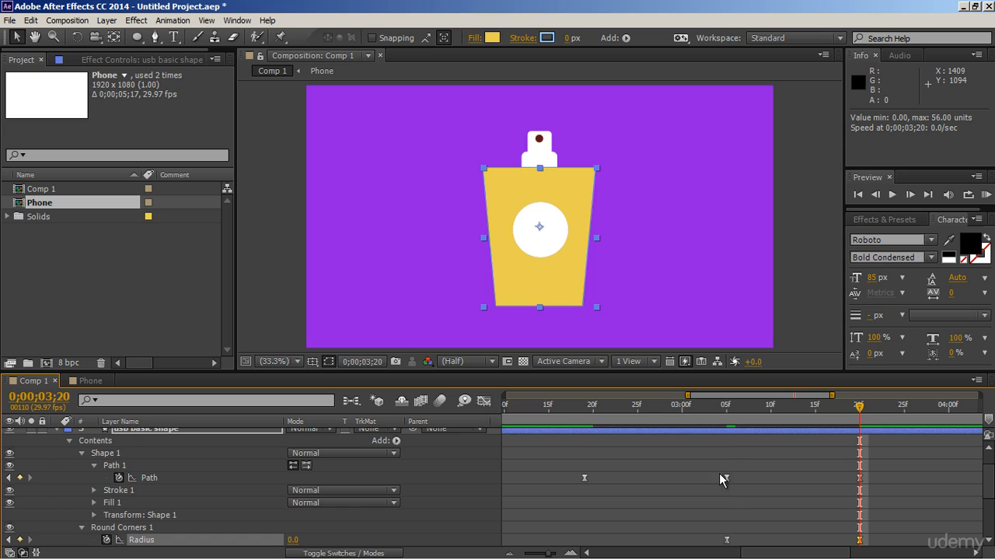
# - Preview the bottle body's shape change from 0;00;03;05 and return to that frame
pyautogui.click(724, 416)
pyautogui.click(675, 467)
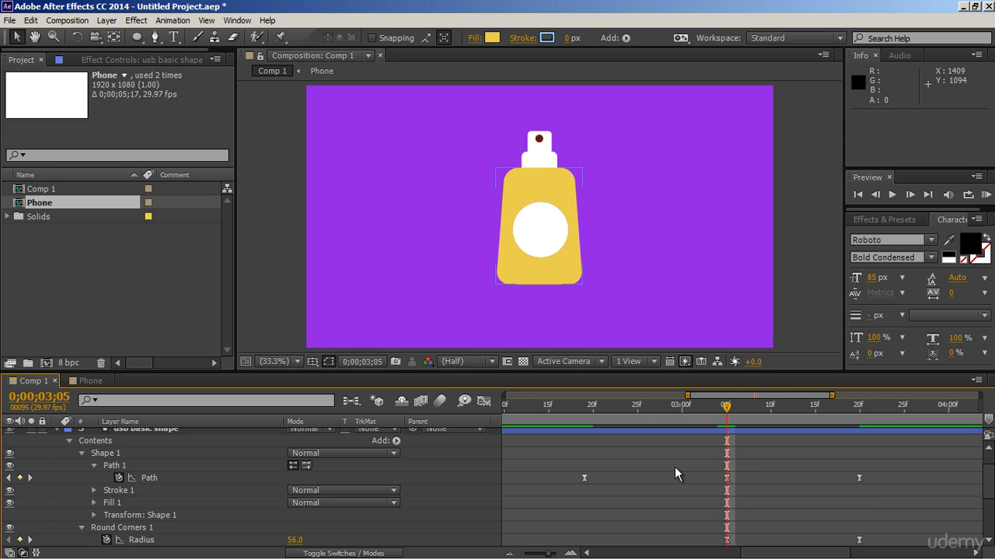
pyautogui.press('h')
pyautogui.press('space')
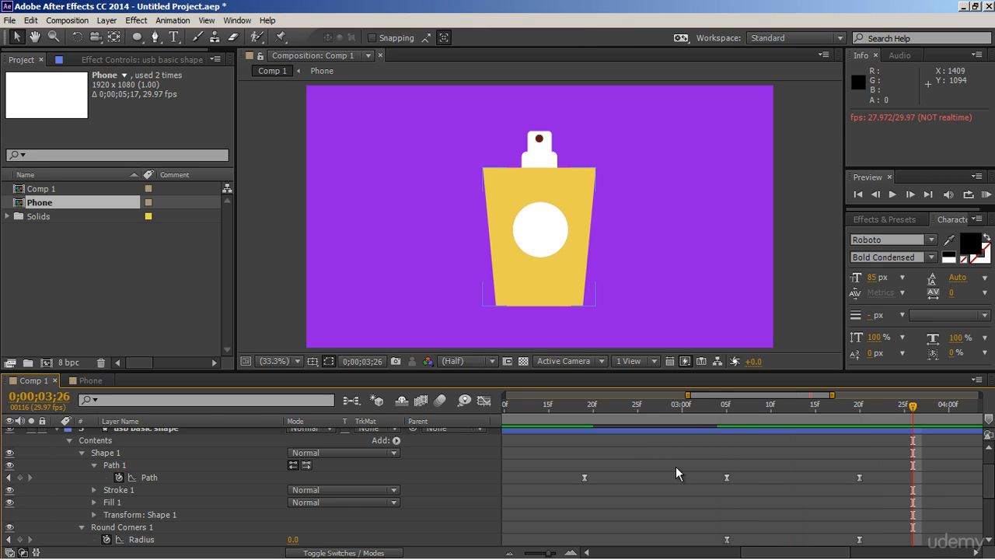
pyautogui.click(726, 413)
pyautogui.press('space')
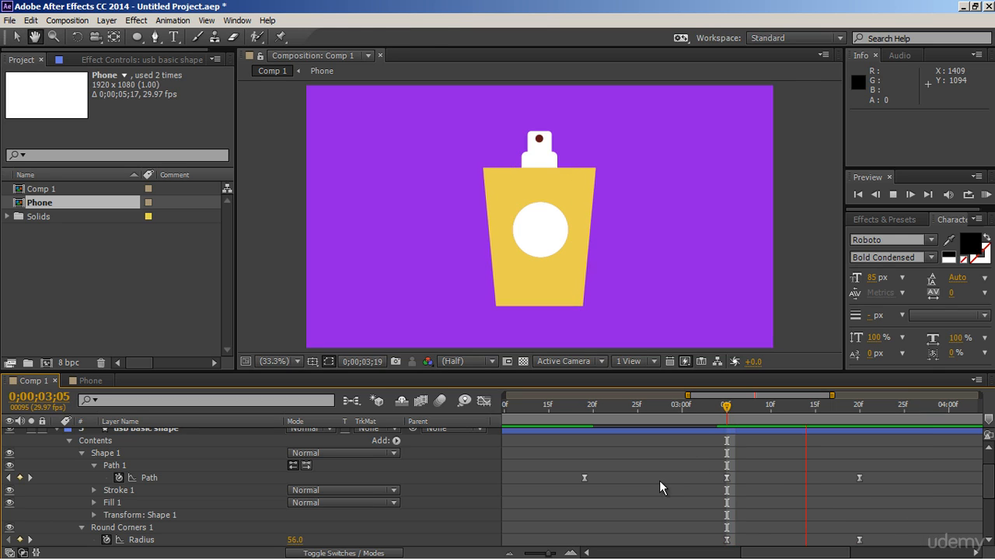
pyautogui.click(726, 407)
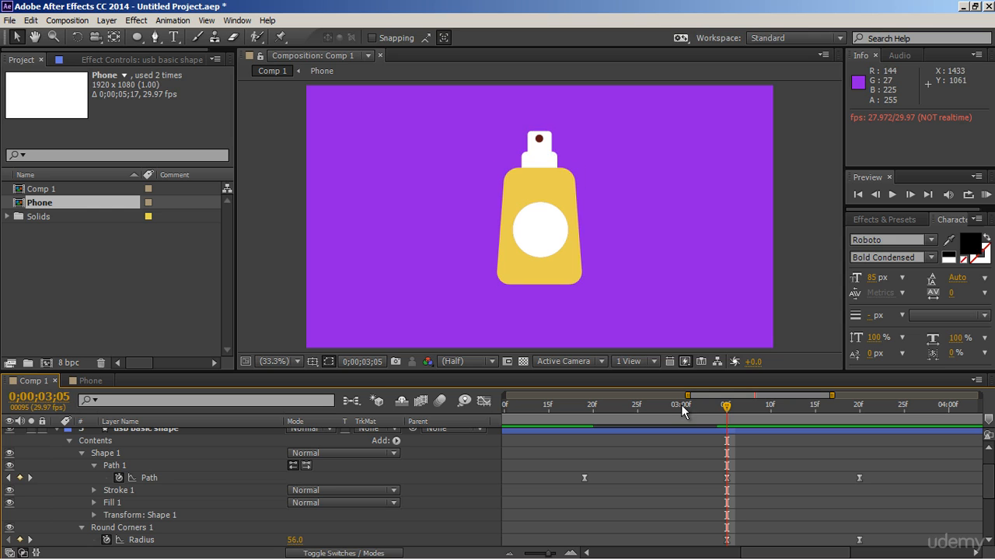
# - Keyframe the usb upper shape layer's Position at 0;00;03;05, and lower it to Y 406 at 0;00;03;15
pyautogui.click(56, 429)
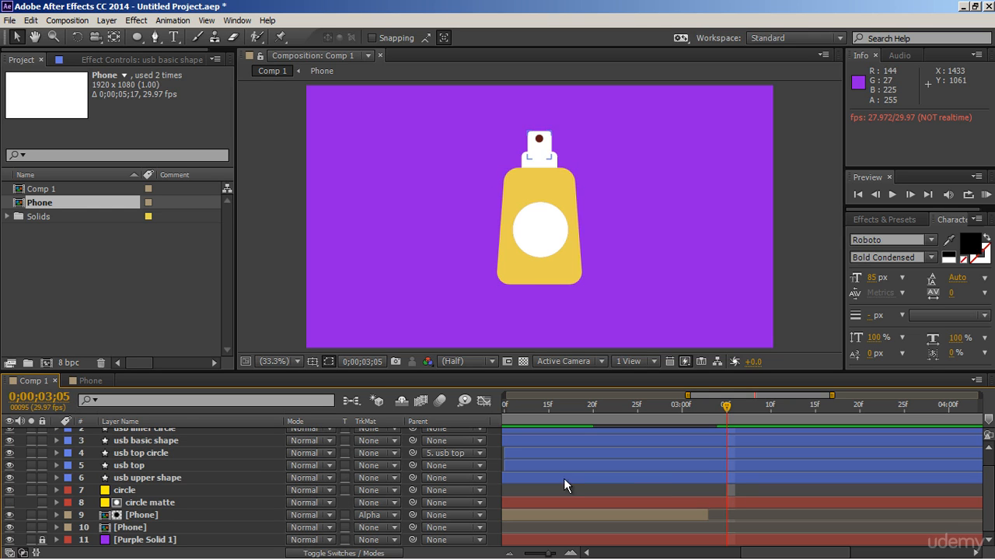
pyautogui.click(531, 166)
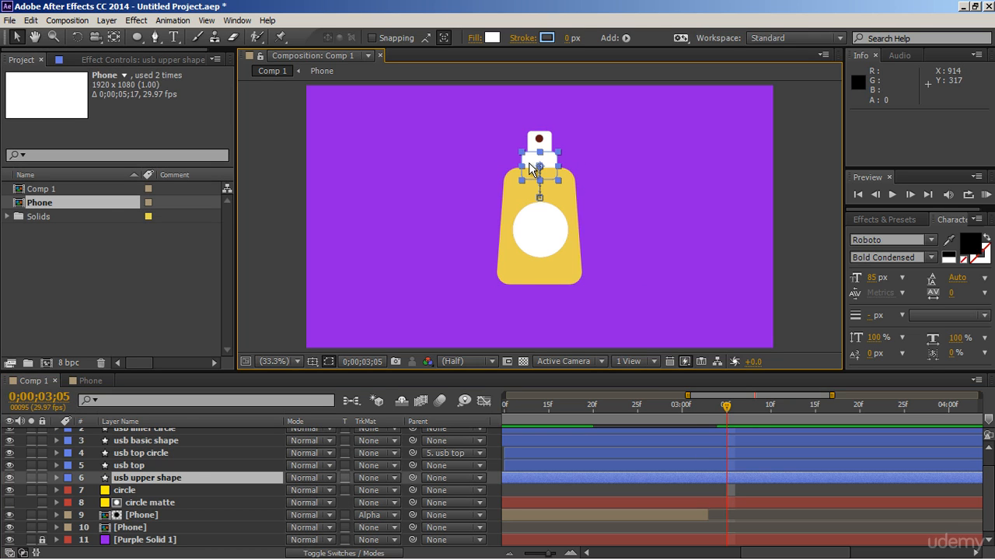
pyautogui.press('p')
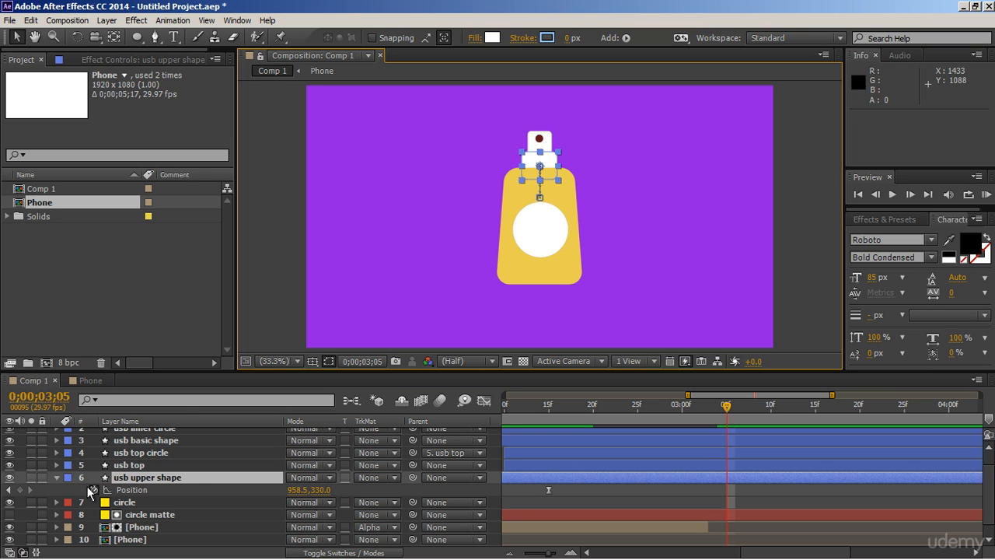
pyautogui.click(20, 490)
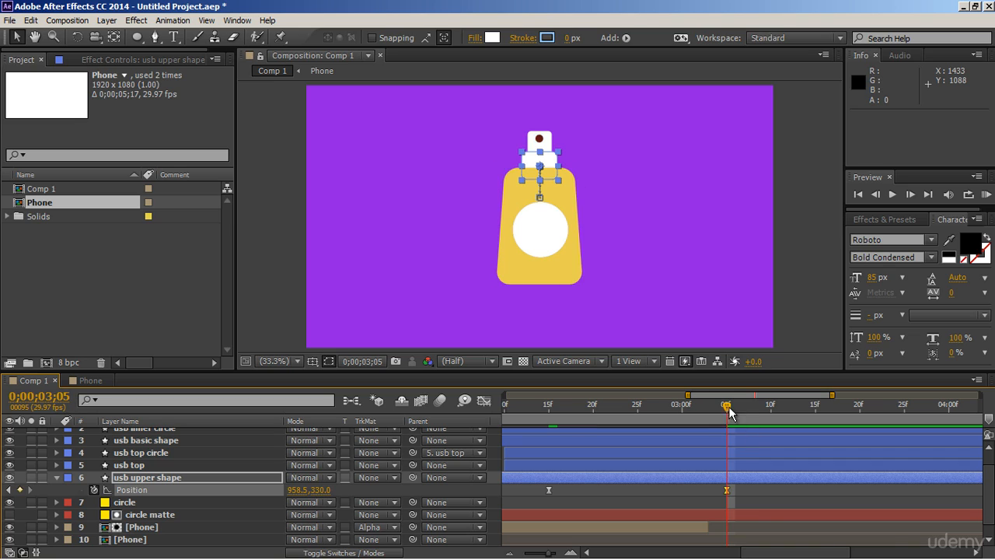
pyautogui.moveTo(728, 406); pyautogui.dragTo(813, 413)
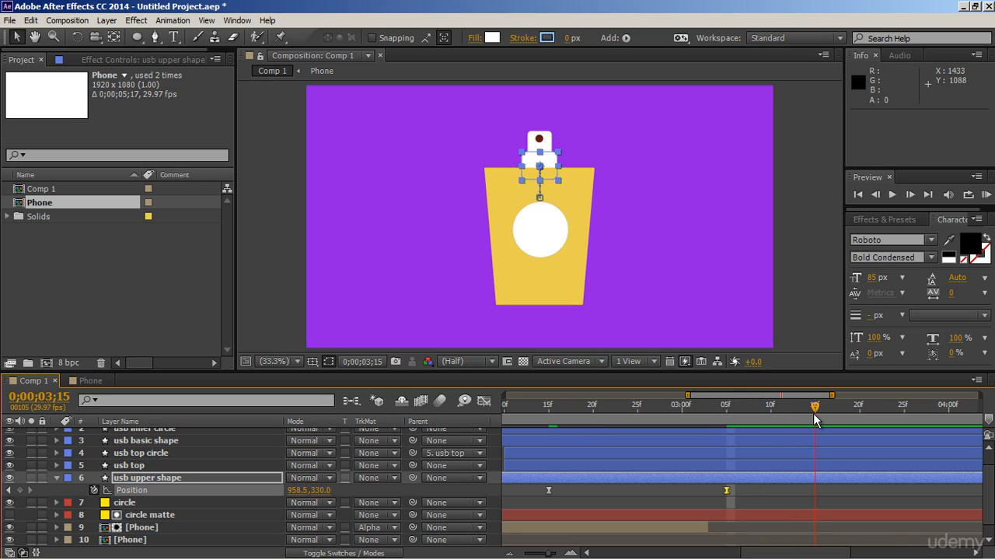
pyautogui.moveTo(321, 491); pyautogui.dragTo(376, 493)
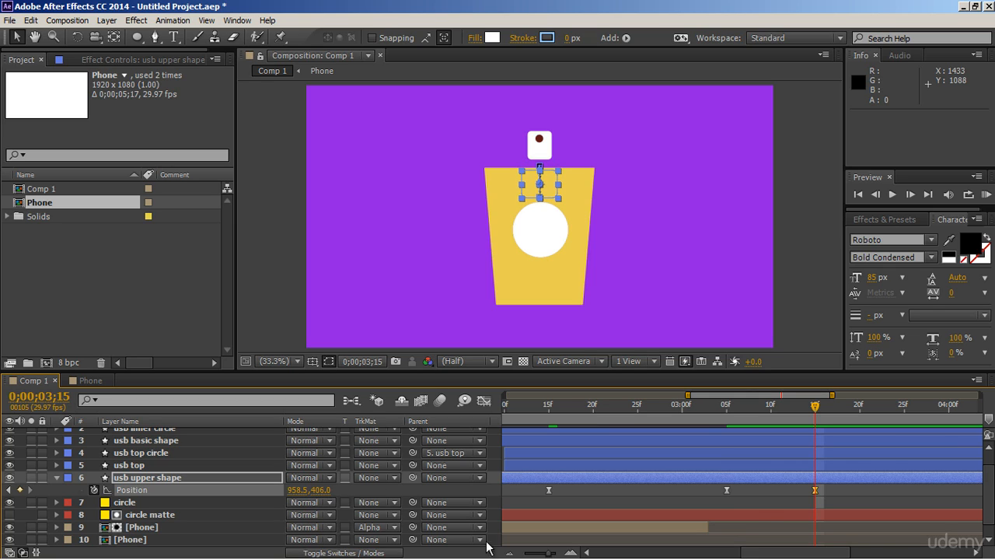
# - Reshape the usb upper shape Position speed curve to start gradually after 0;00;03;05 and peak late before 0;00;03;15
pyautogui.click(483, 400)
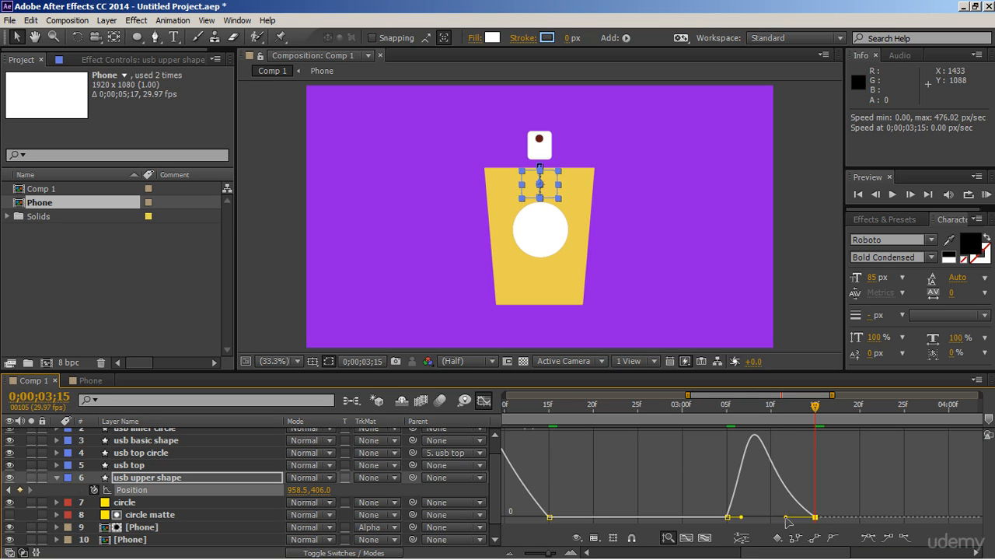
pyautogui.moveTo(786, 518); pyautogui.dragTo(801, 518)
pyautogui.moveTo(741, 517); pyautogui.dragTo(752, 517)
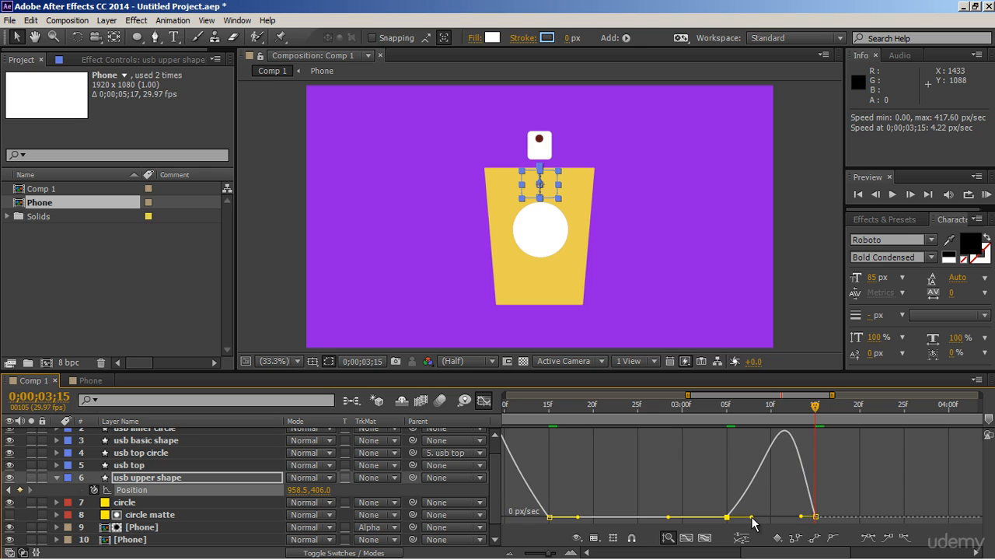
pyautogui.click(482, 401)
# - Preview the bottle neck sliding down into the body, starting from 0;00;03;05
pyautogui.moveTo(729, 417); pyautogui.dragTo(723, 426)
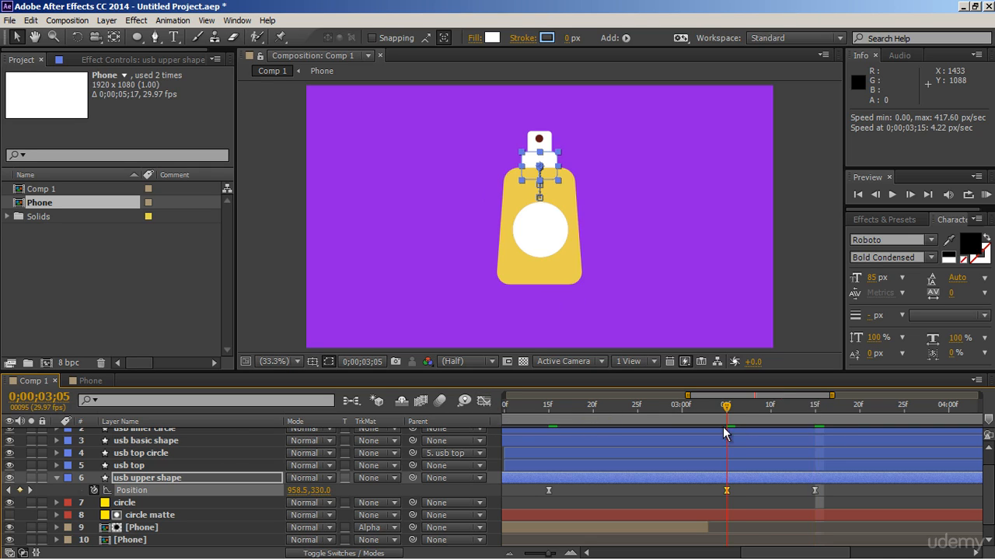
pyautogui.click(696, 487)
pyautogui.press('space')
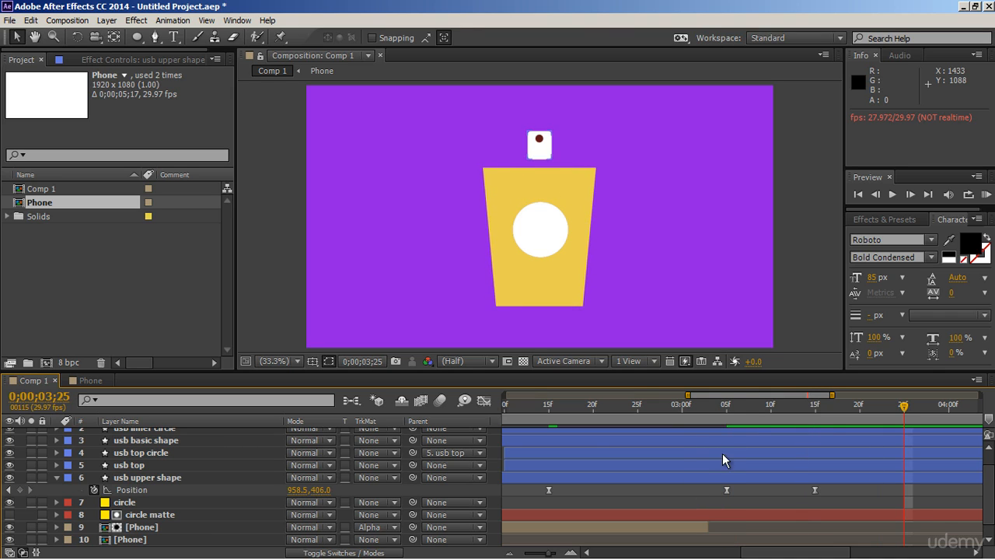
# - Keyframe the usb top layer's Position at 0;00;03;07, and lower it to Y 407.5 at 0;00;03;17
pyautogui.moveTo(725, 411); pyautogui.dragTo(746, 417)
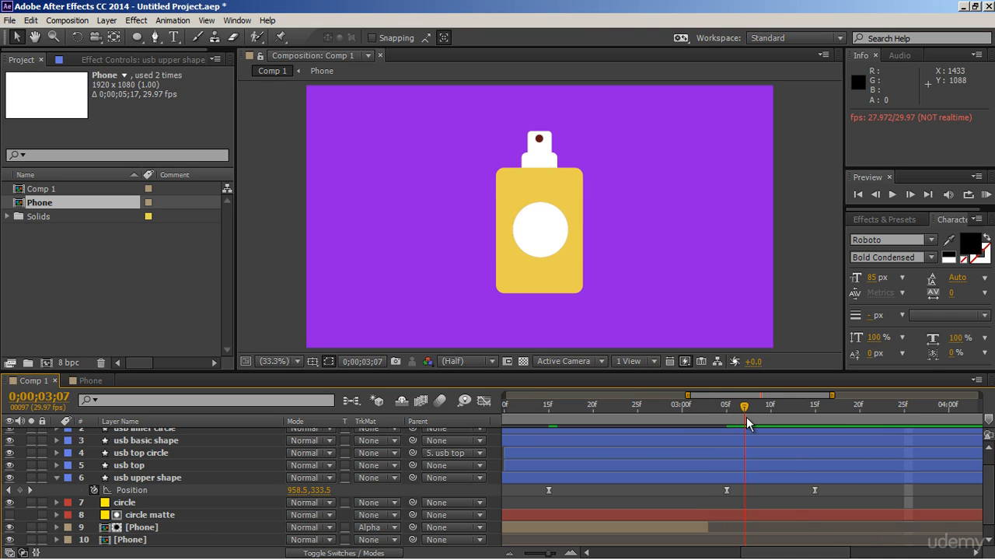
pyautogui.click(738, 466)
pyautogui.press('p')
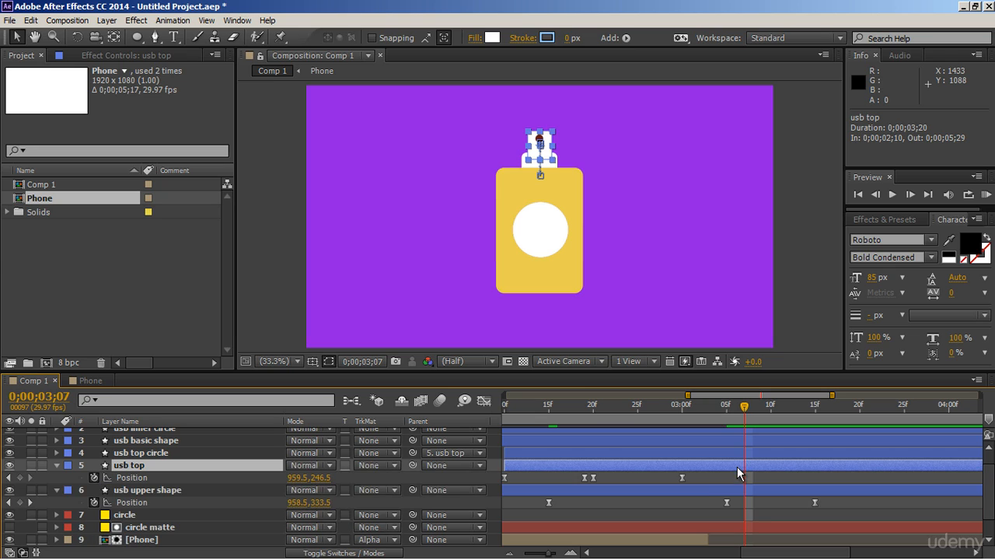
pyautogui.click(19, 477)
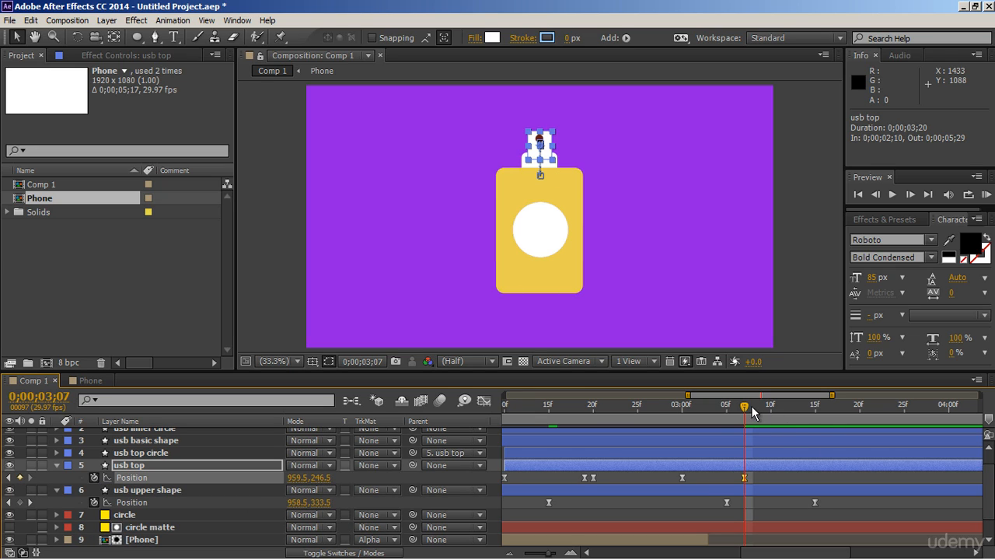
pyautogui.moveTo(752, 406); pyautogui.dragTo(830, 422)
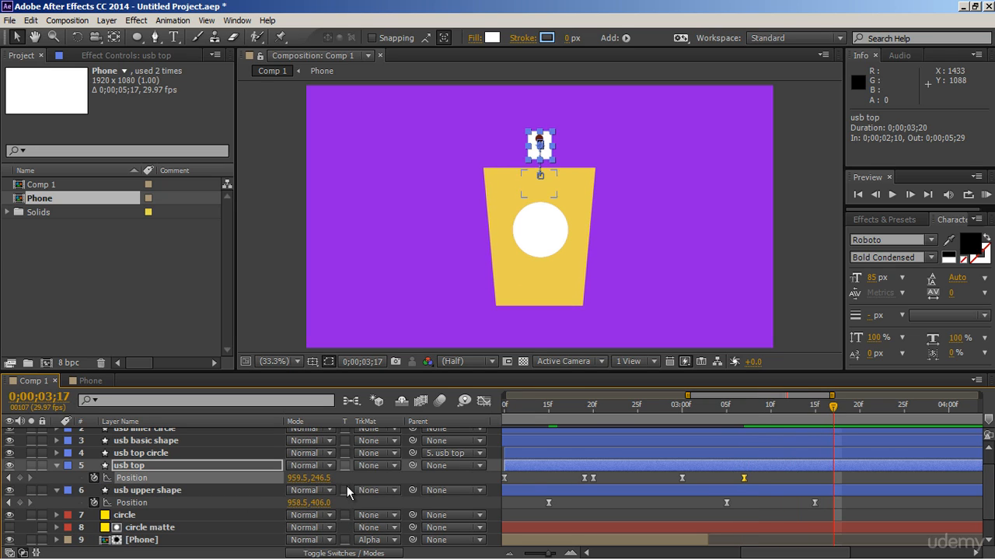
pyautogui.moveTo(315, 477); pyautogui.dragTo(435, 472)
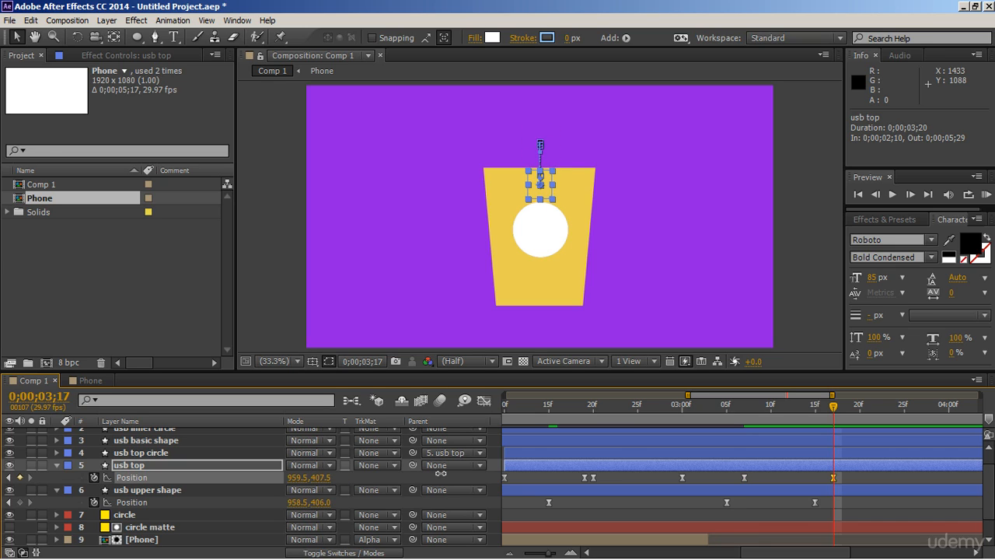
# - Reshape the usb top Position speed curve so the movement accelerates and peaks just before 0;00;03;17
pyautogui.click(484, 400)
pyautogui.moveTo(801, 520)
pyautogui.mouseDown()
pyautogui.moveTo(766, 521)
pyautogui.moveTo(819, 516)
pyautogui.mouseUp()
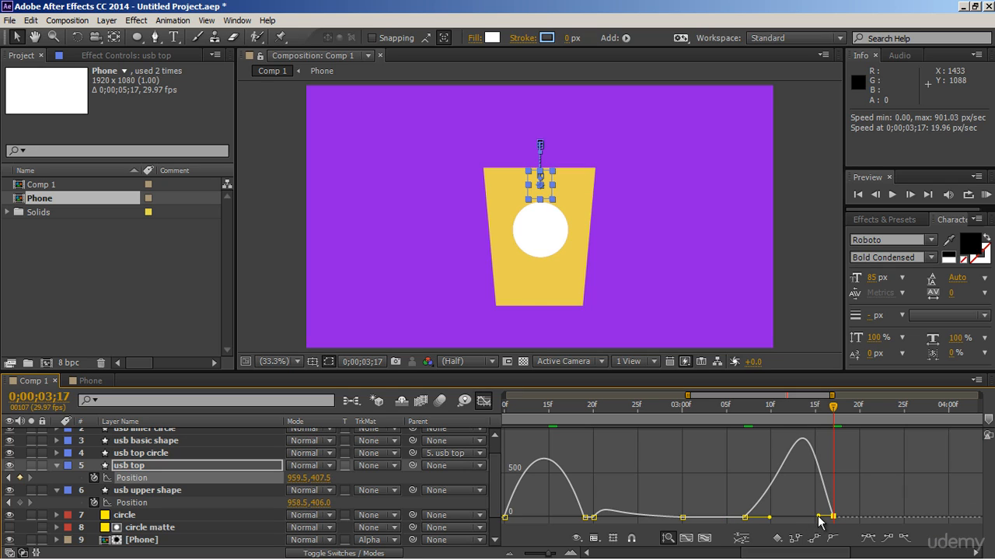
pyautogui.click(484, 400)
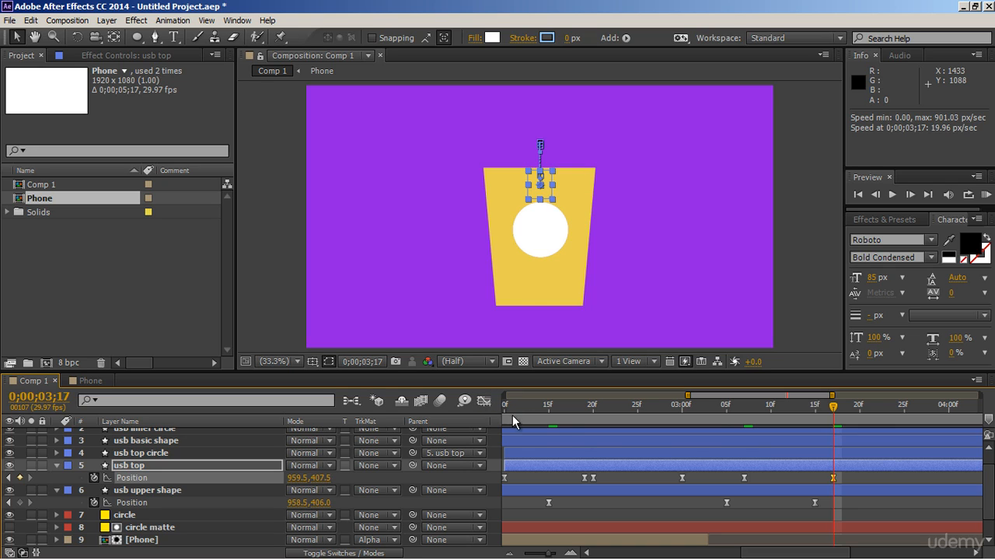
# - Preview the cap and neck retracting into the bottle body from 0;00;03;00
pyautogui.click(680, 409)
pyautogui.press('space')
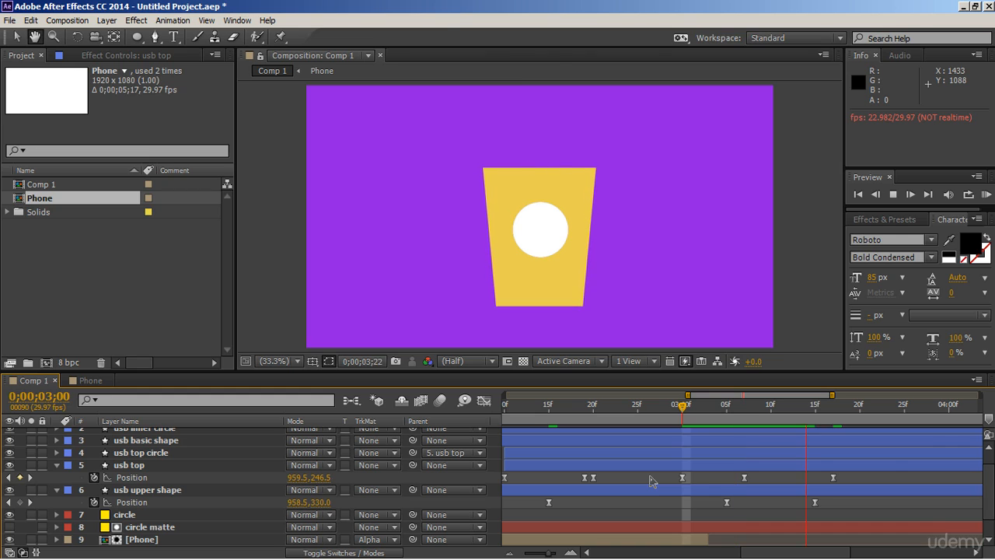
pyautogui.press('space')
pyautogui.press('space')
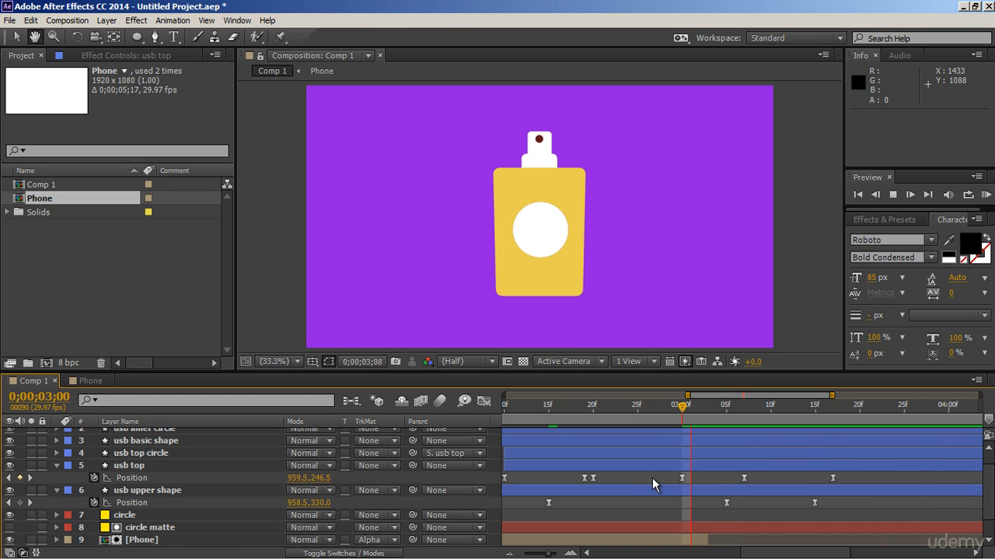
pyautogui.press('space')
# - Reveal the usb basic shape keyframes and trim the end of the usb upper shape layer to 0;00;03;15
pyautogui.click(679, 437)
pyautogui.press('u')
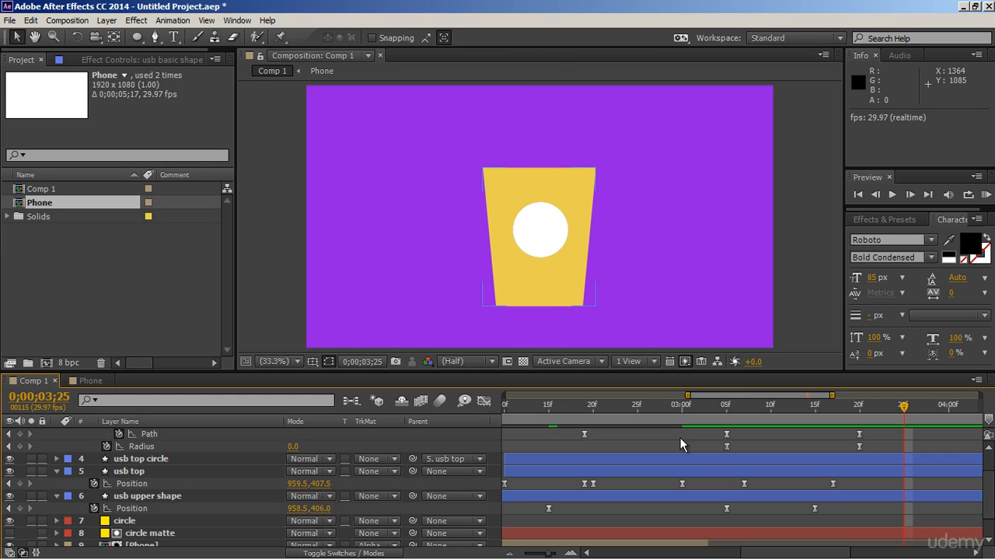
pyautogui.click(726, 413)
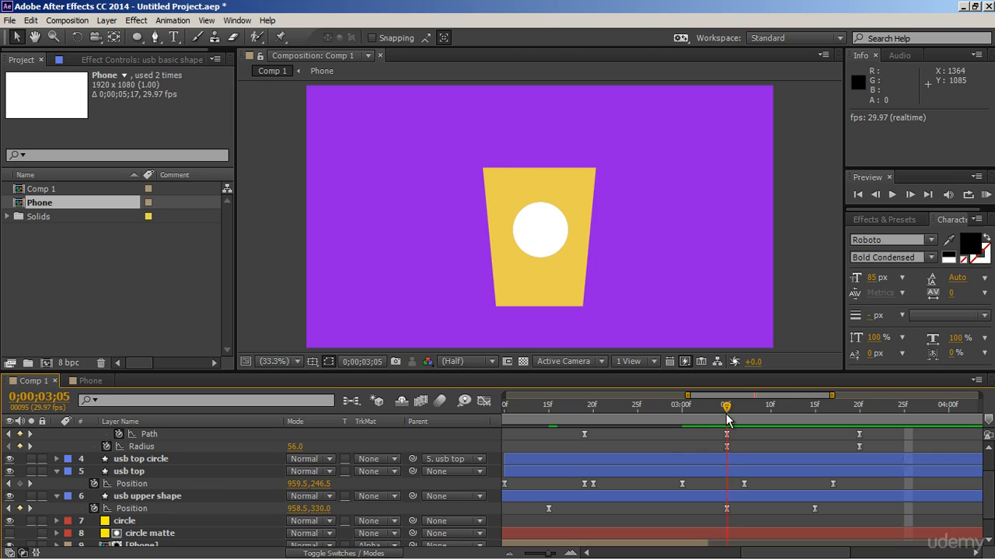
pyautogui.click(55, 471)
pyautogui.click(727, 484)
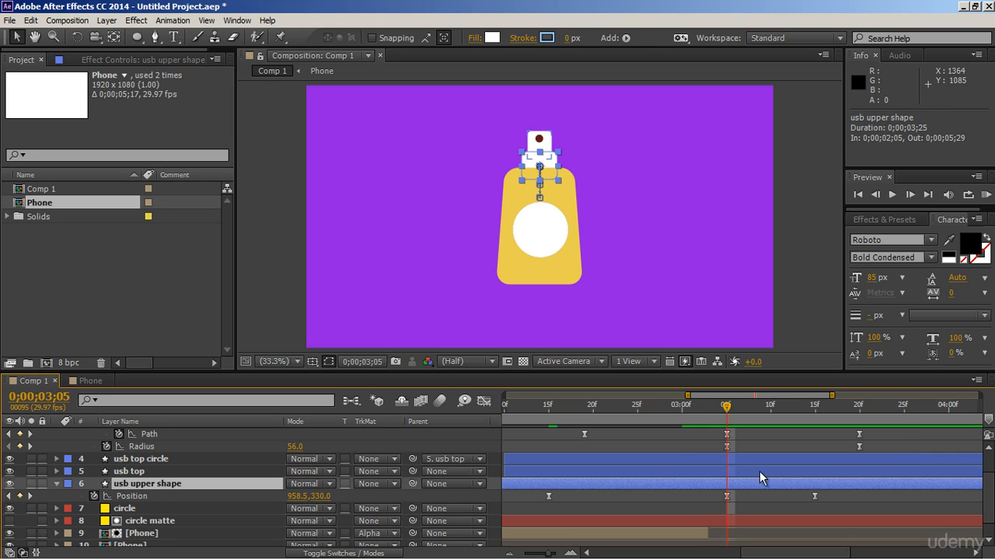
pyautogui.click(817, 415)
pyautogui.hotkey('alt', ']')
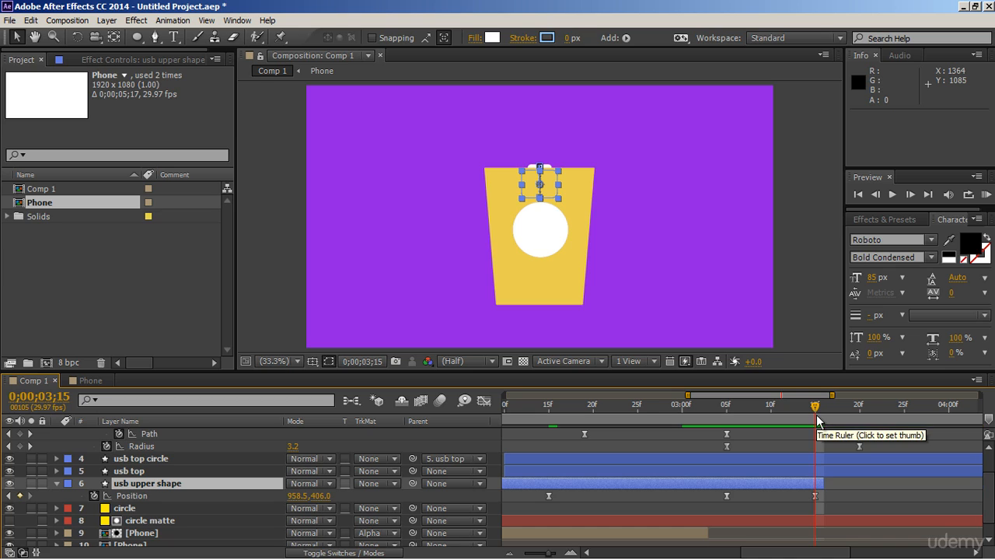
pyautogui.press('F2')
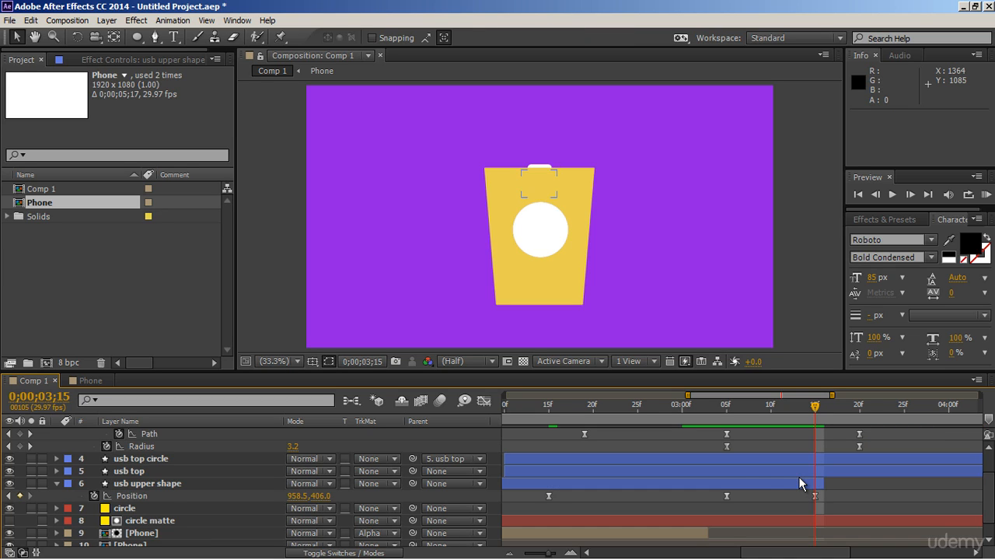
# - Trim the end of the usb top layer to its last Position keyframe at 0;00;03;17
pyautogui.click(757, 471)
pyautogui.press('p')
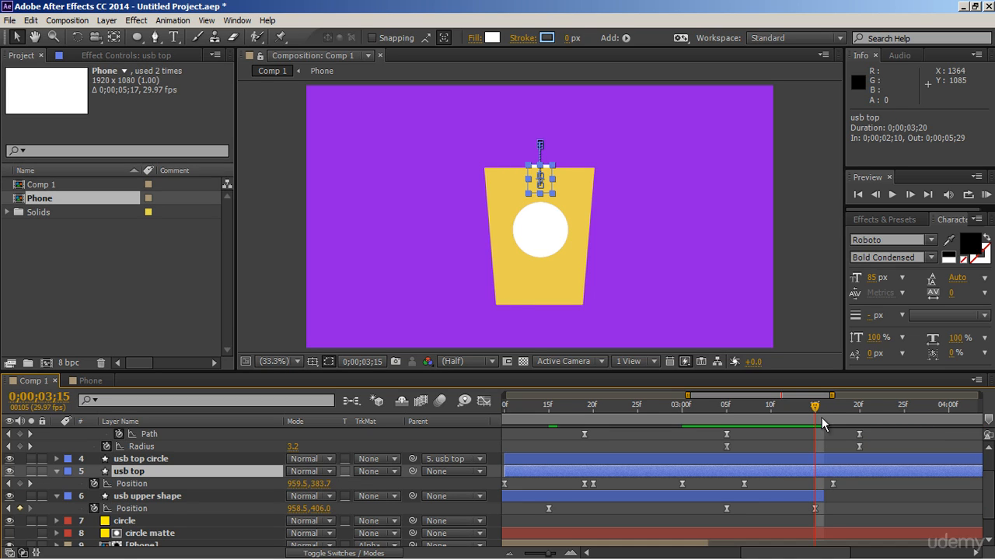
pyautogui.moveTo(822, 417); pyautogui.dragTo(834, 418)
pyautogui.hotkey('alt', ']')
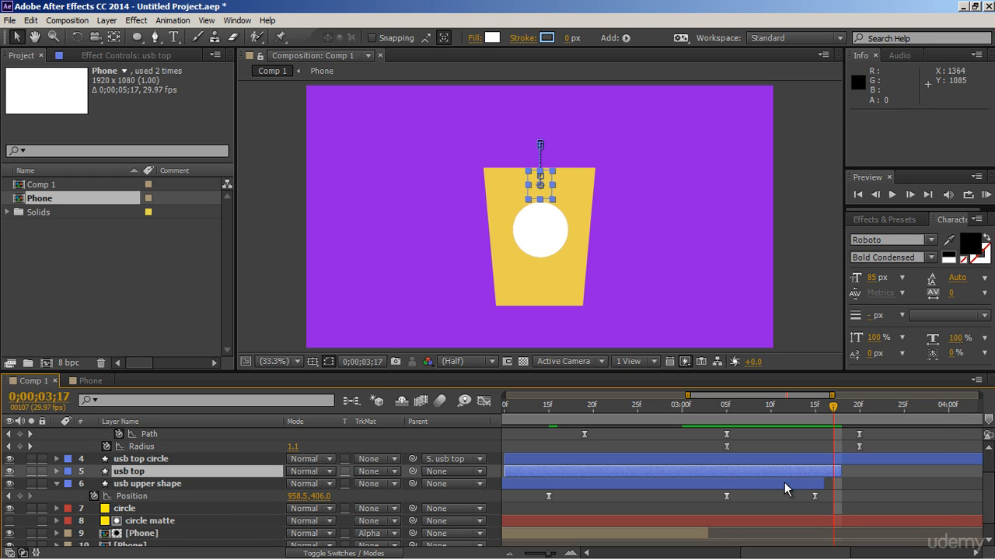
# - Trim the end of the usb inner circle 2 layer to 0;00;03;05
pyautogui.click(785, 481)
pyautogui.click(727, 411)
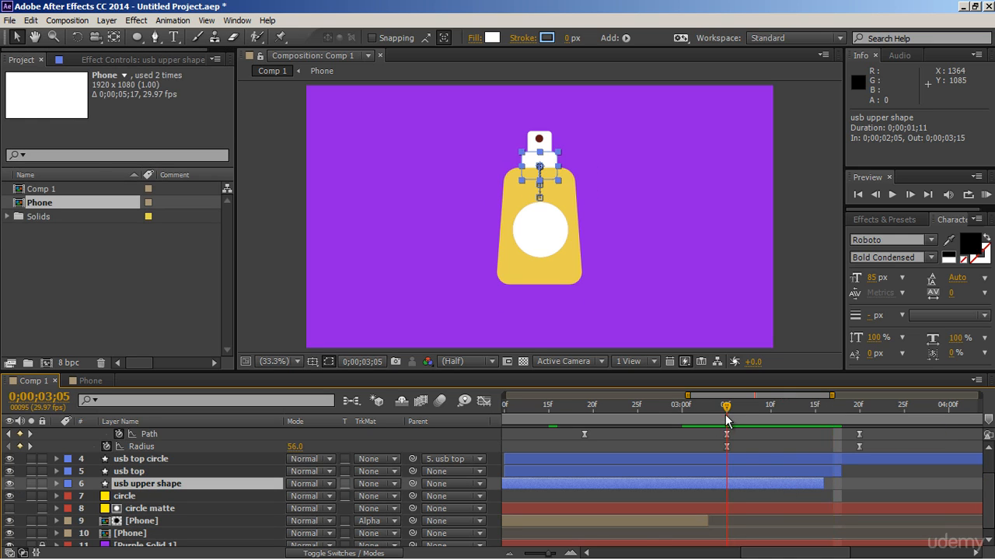
pyautogui.click(701, 434)
pyautogui.scroll(3, 701, 434)
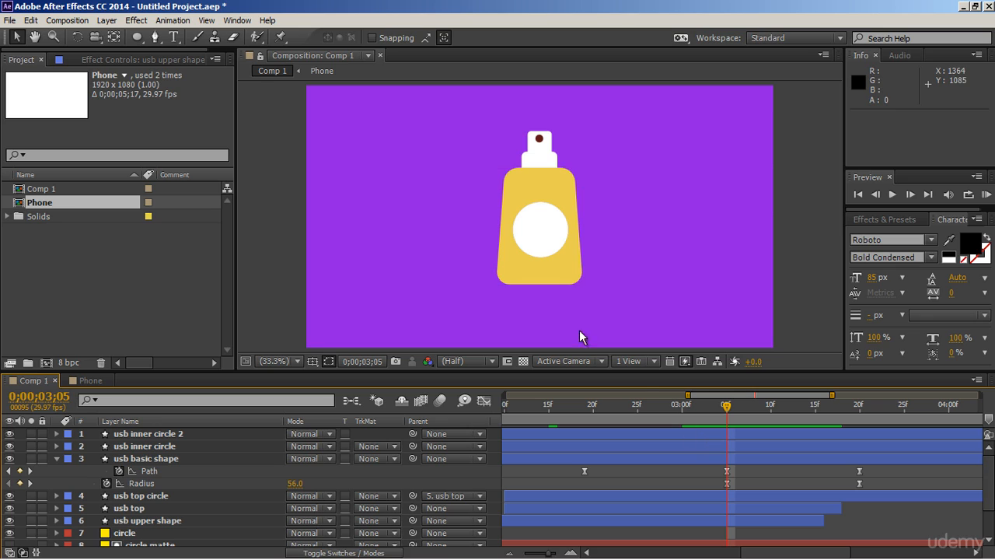
pyautogui.click(550, 243)
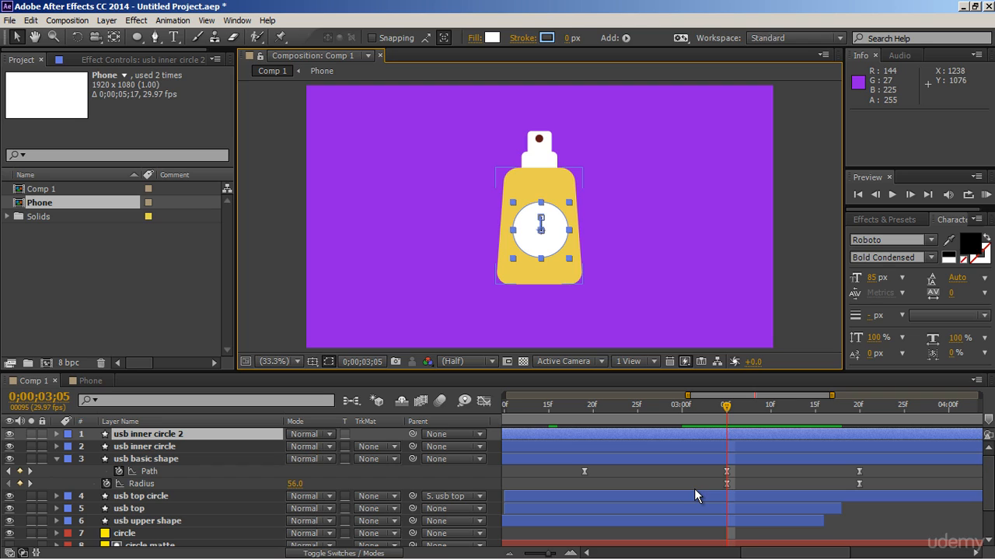
pyautogui.hotkey('alt', ']')
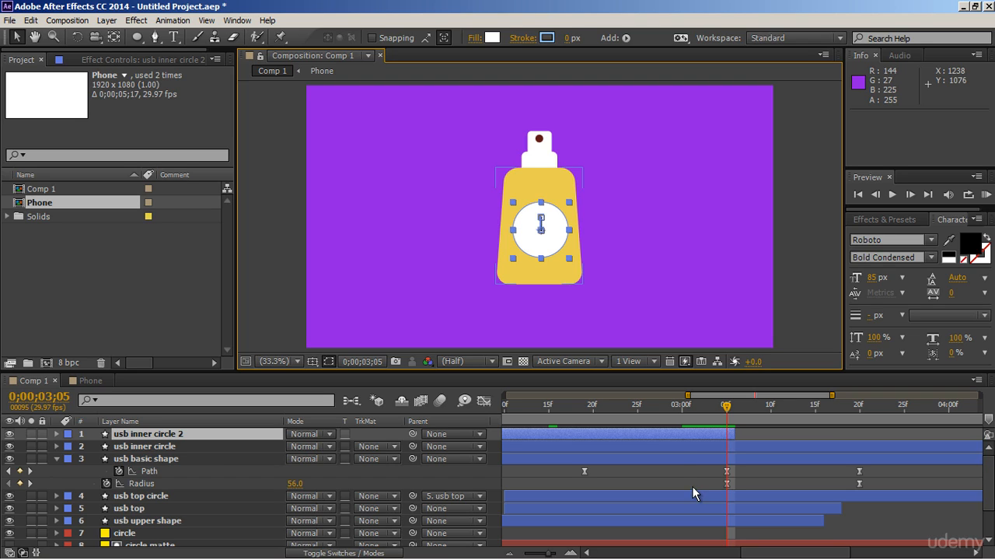
# - Draw a dark red rounded square about 210 px wide over the white circle on the bottle as a new shape layer
pyautogui.click(140, 42)
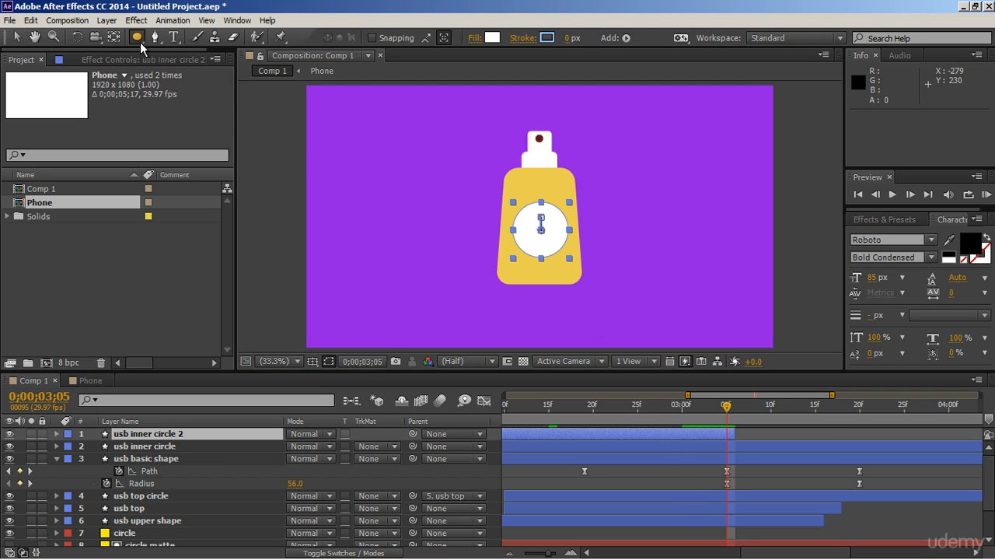
pyautogui.moveTo(140, 42); pyautogui.dragTo(183, 38)
pyautogui.click(549, 472)
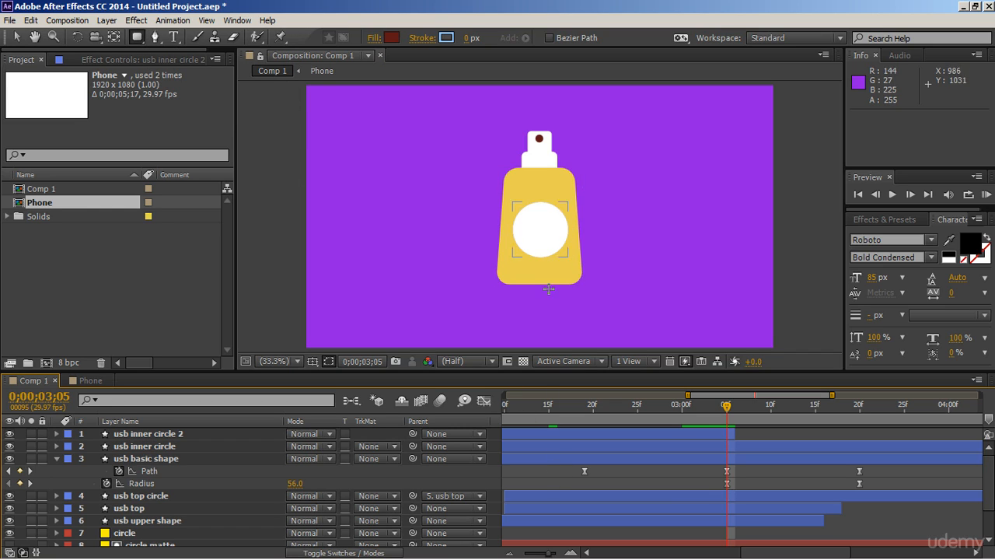
pyautogui.press('/')
pyautogui.press('h')
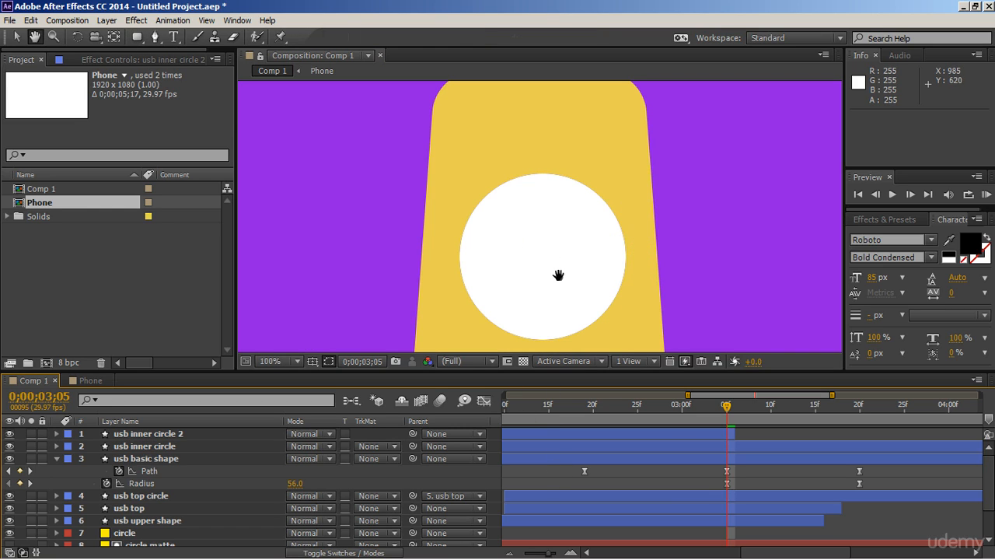
pyautogui.moveTo(558, 276); pyautogui.dragTo(557, 249)
pyautogui.press('q')
pyautogui.moveTo(464, 159); pyautogui.dragTo(617, 313)
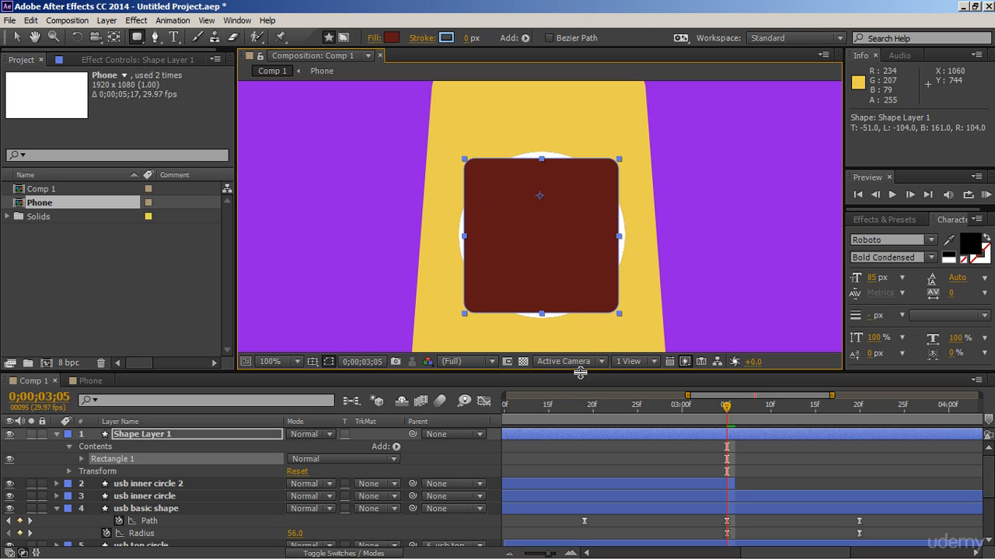
pyautogui.press('v')
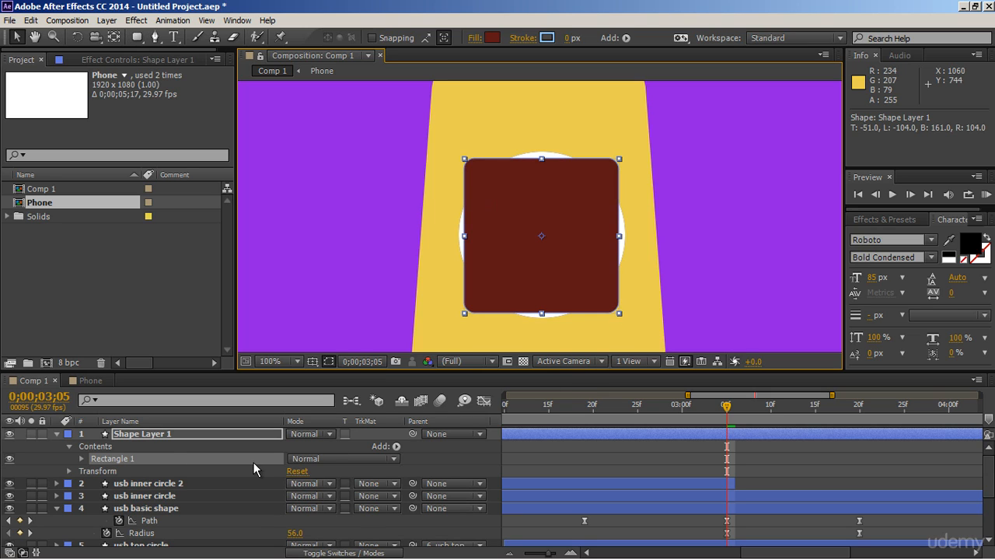
# - Set the dark red square's roundness to 101 and nudge the shape toward the center of the white circle
pyautogui.click(82, 458)
pyautogui.click(95, 472)
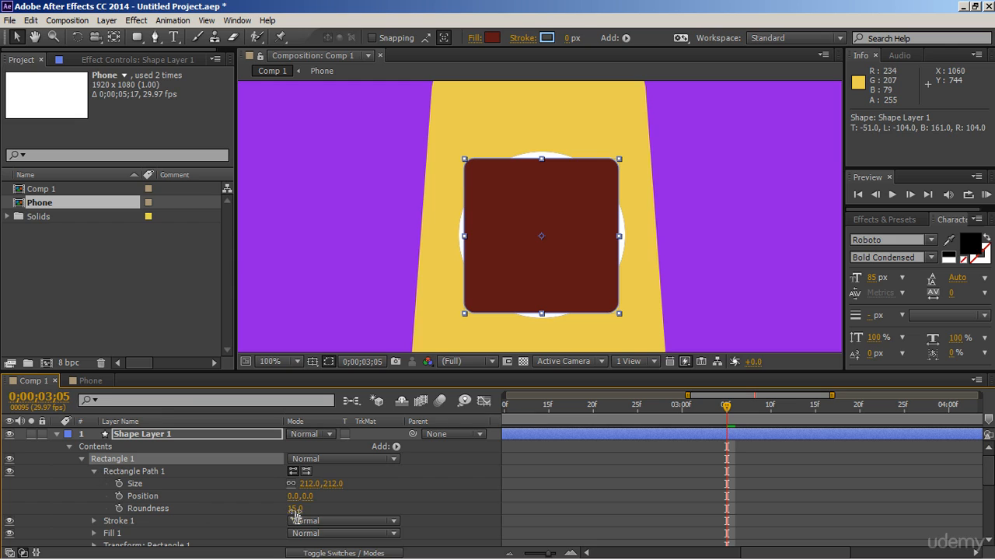
pyautogui.moveTo(295, 507); pyautogui.dragTo(354, 506)
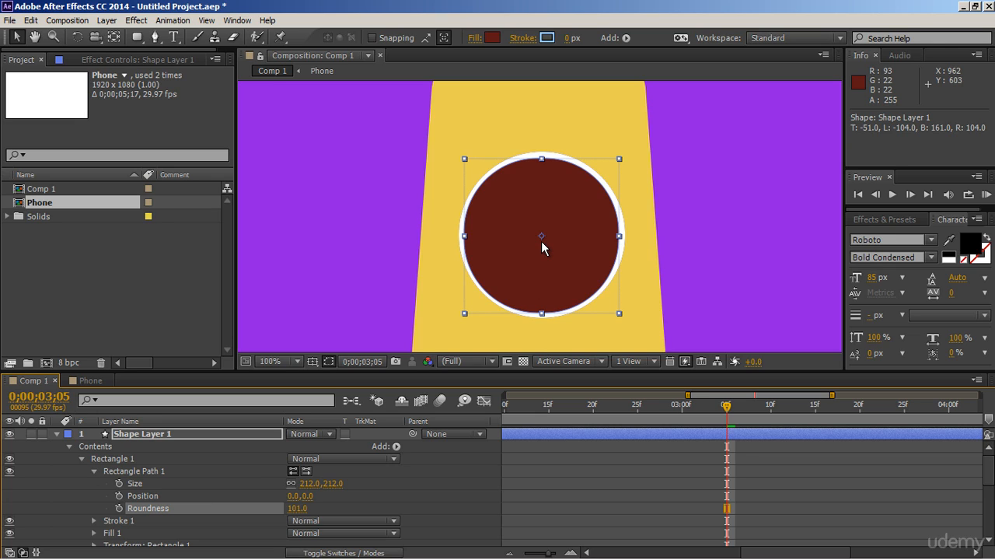
pyautogui.press('Right')
pyautogui.press('Right')
pyautogui.press('Up')
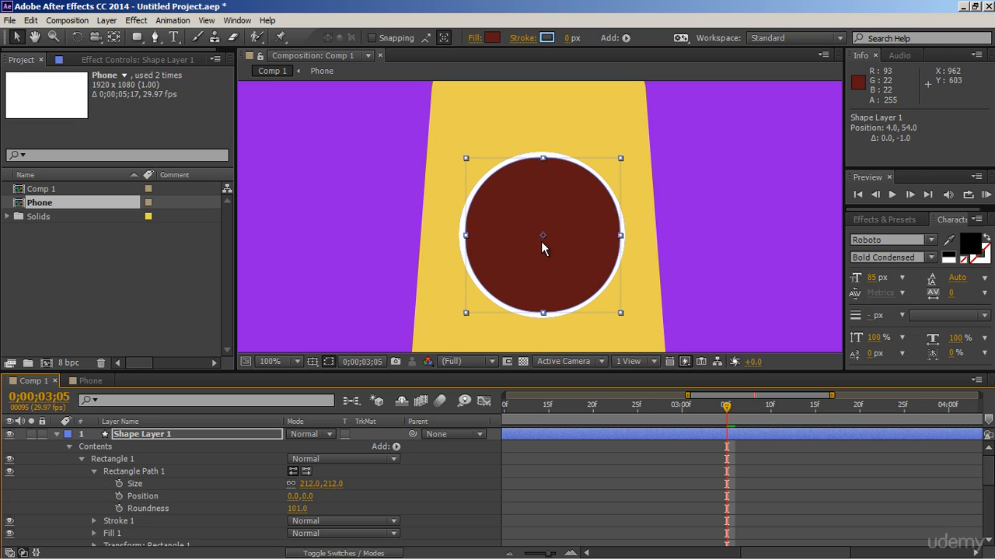
# - Fit the dark red circle over the white one with a size of 227 × 227, a roundness of 120 and a small nudge
pyautogui.click(309, 482)
pyautogui.write('220')
pyautogui.press('Return')
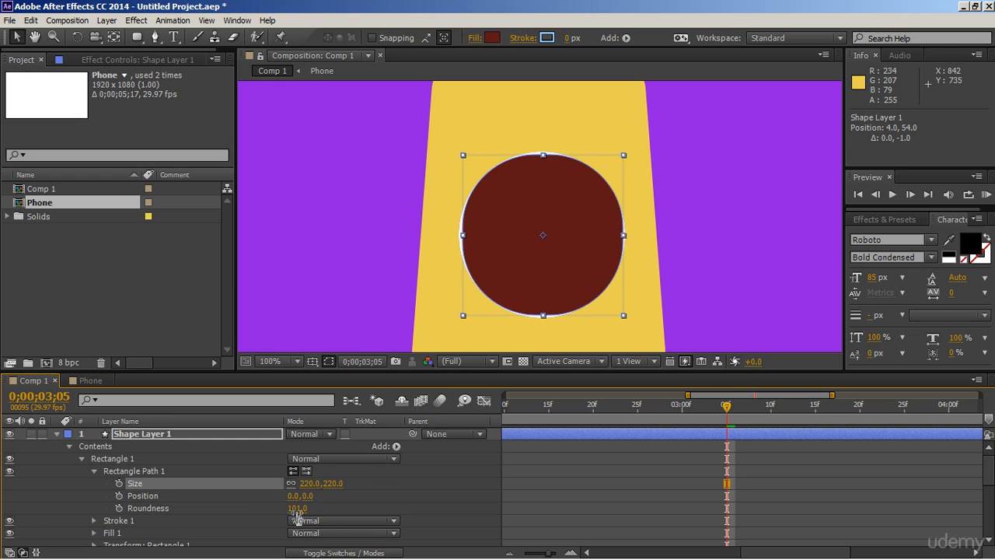
pyautogui.moveTo(297, 508); pyautogui.dragTo(305, 507)
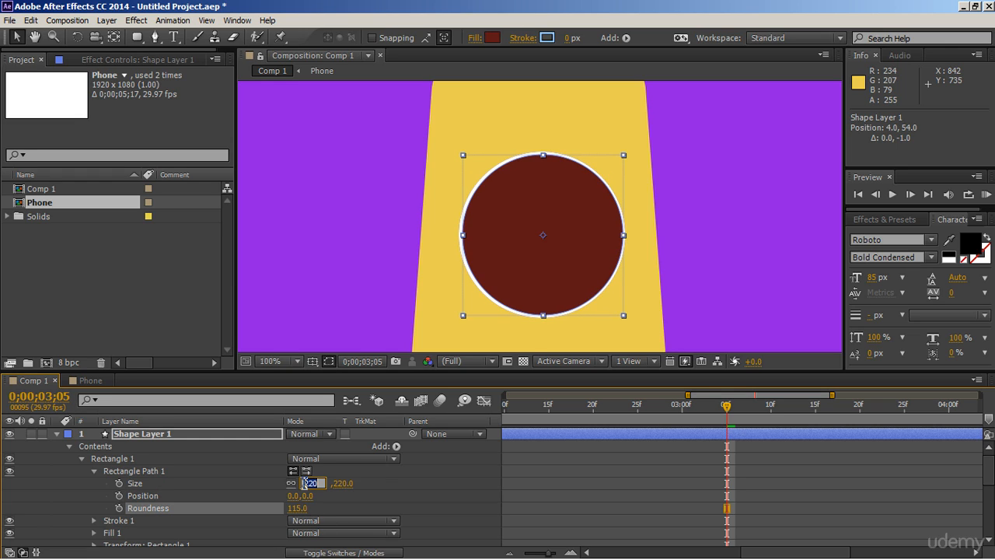
pyautogui.click(308, 484)
pyautogui.write('225')
pyautogui.press('Return')
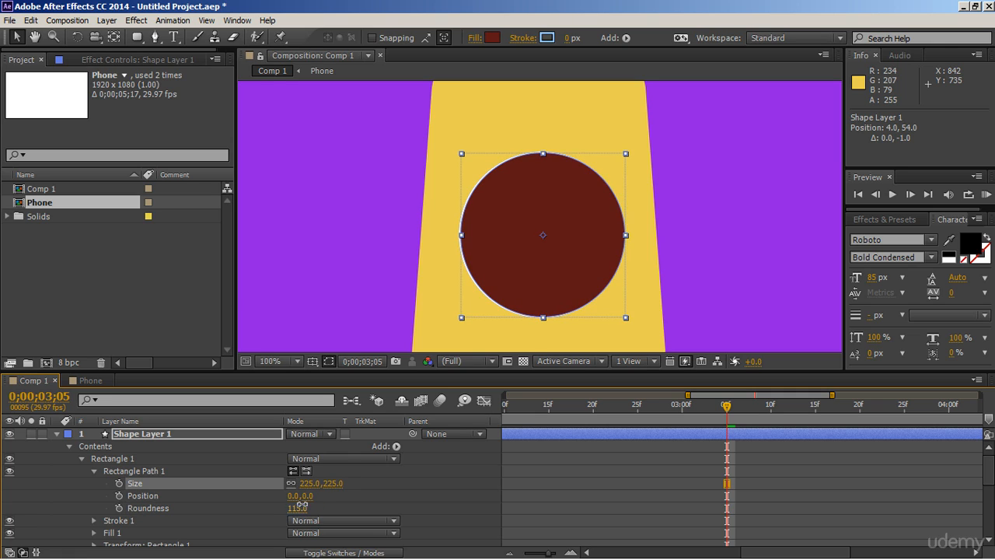
pyautogui.moveTo(297, 508); pyautogui.dragTo(304, 510)
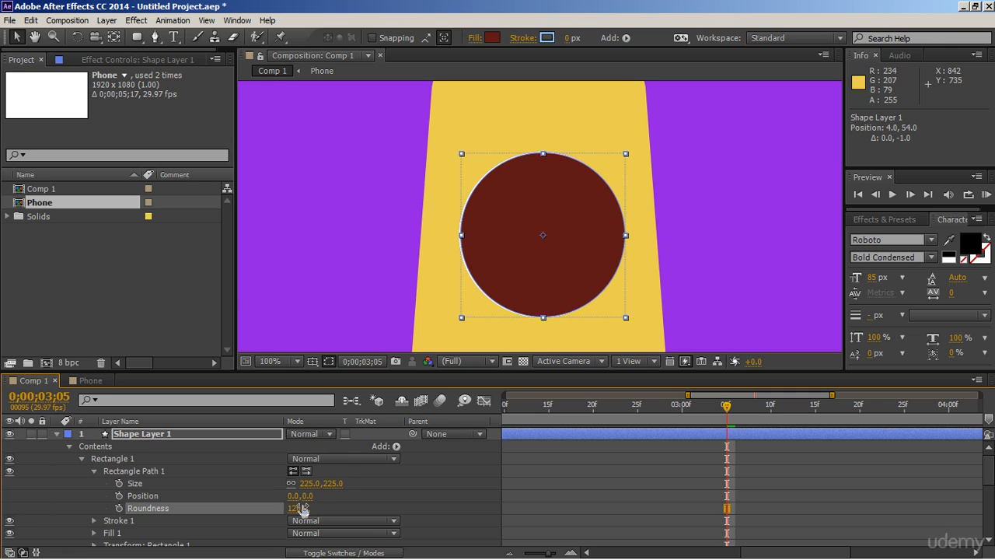
pyautogui.press('Left')
pyautogui.click(304, 484)
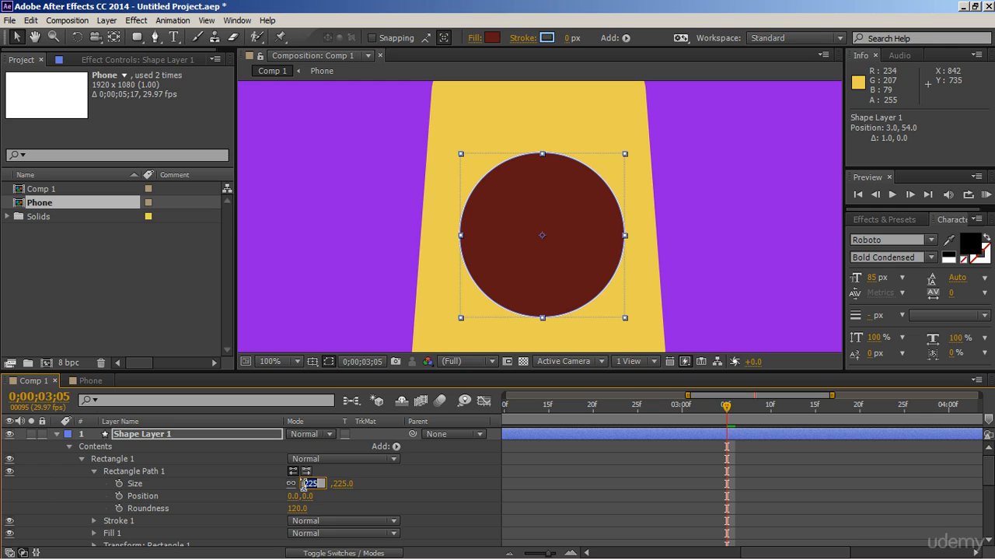
pyautogui.write('227')
pyautogui.press('Return')
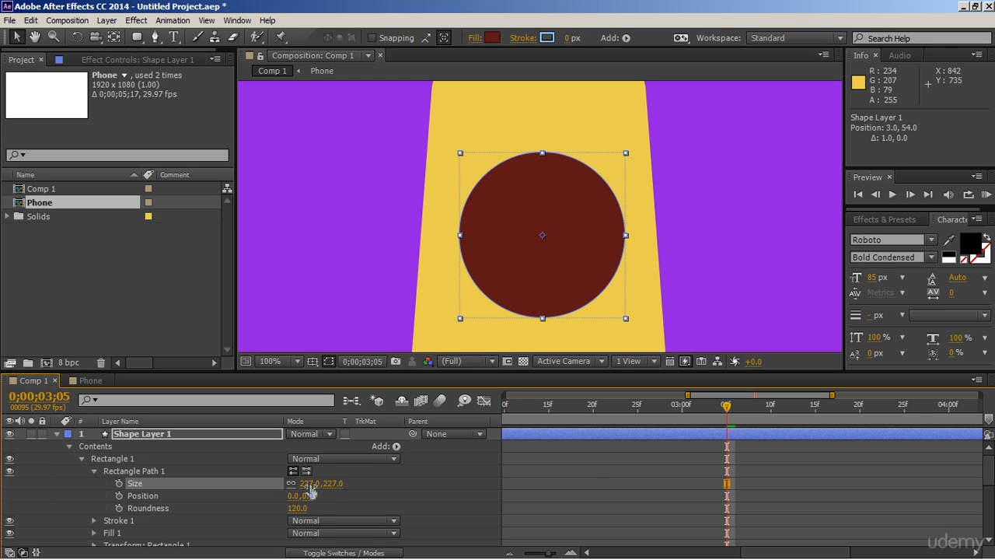
# - Change the fill color of Shape Layer 1 to white
pyautogui.click(591, 463)
pyautogui.click(669, 433)
pyautogui.click(492, 38)
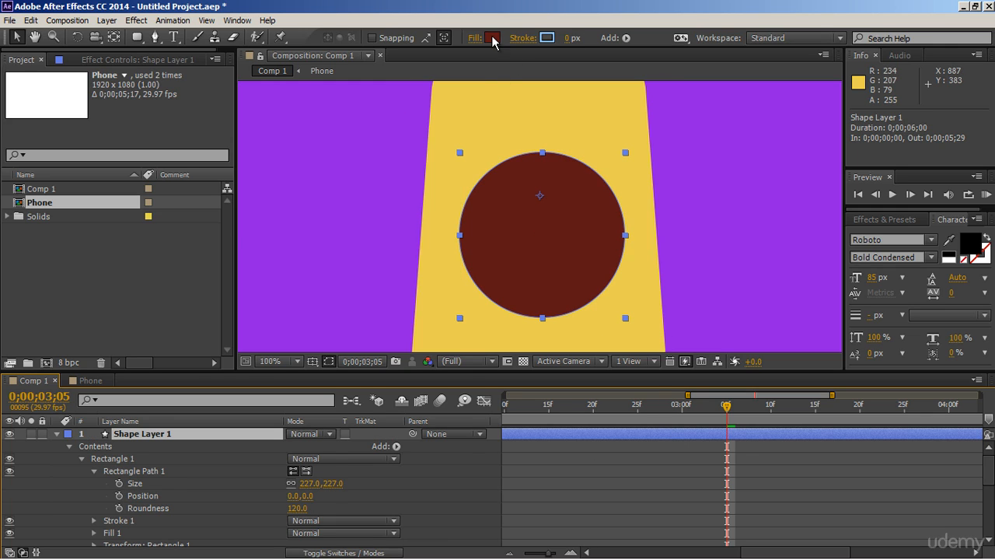
pyautogui.moveTo(223, 311); pyautogui.dragTo(83, 240)
pyautogui.click(401, 255)
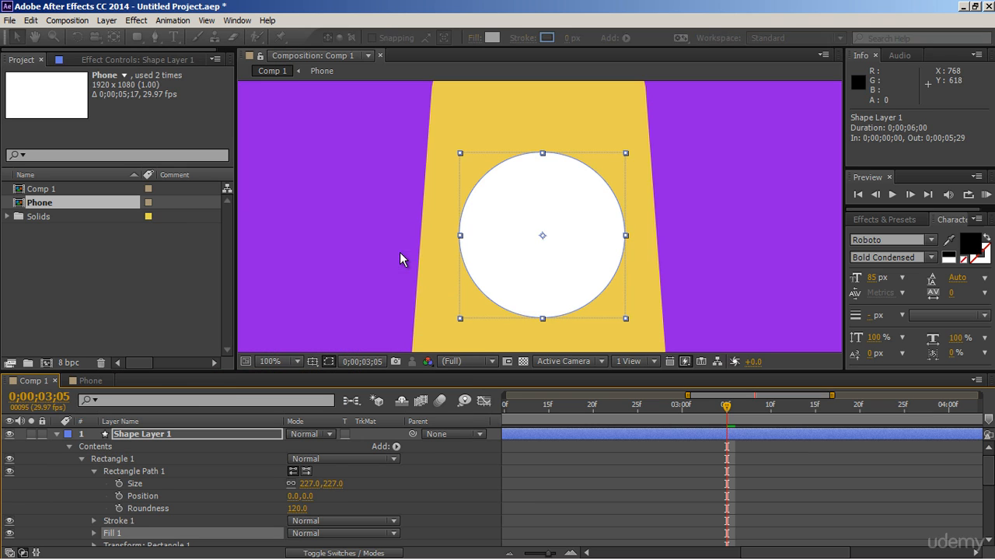
# - Trim the start of Shape Layer 1 to 0;00;03;05 and the ends of both usb inner circle layers to 0;00;03;04
pyautogui.click(57, 433)
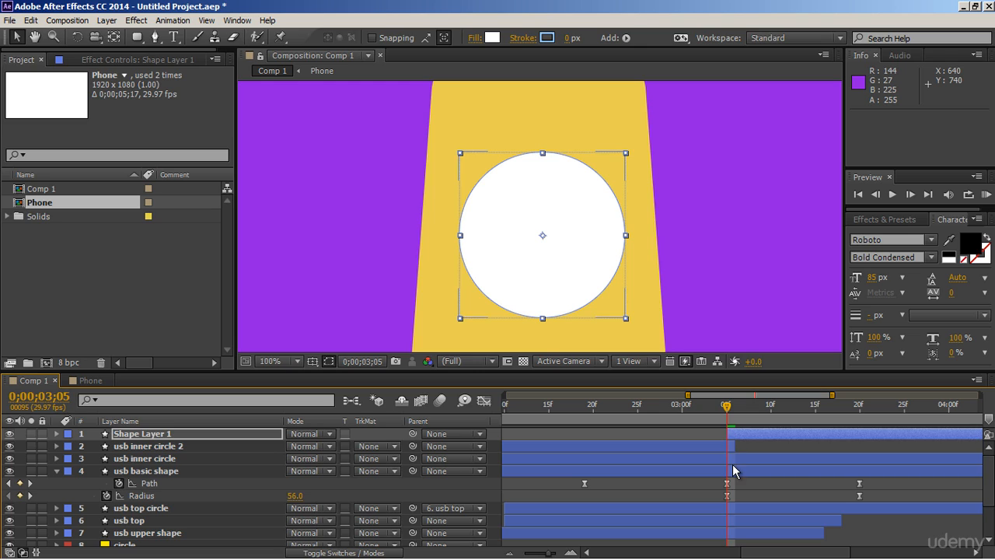
pyautogui.click(731, 459)
pyautogui.hotkey('alt', ']')
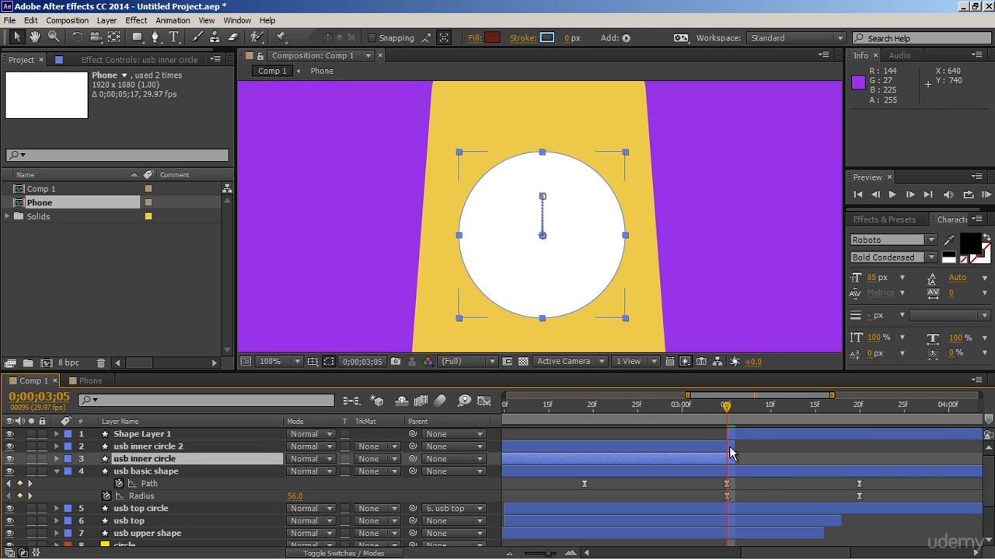
pyautogui.keyDown('shift'); pyautogui.click(731, 448); pyautogui.keyUp('shift')
pyautogui.hotkey('alt', ']')
pyautogui.press('F2')
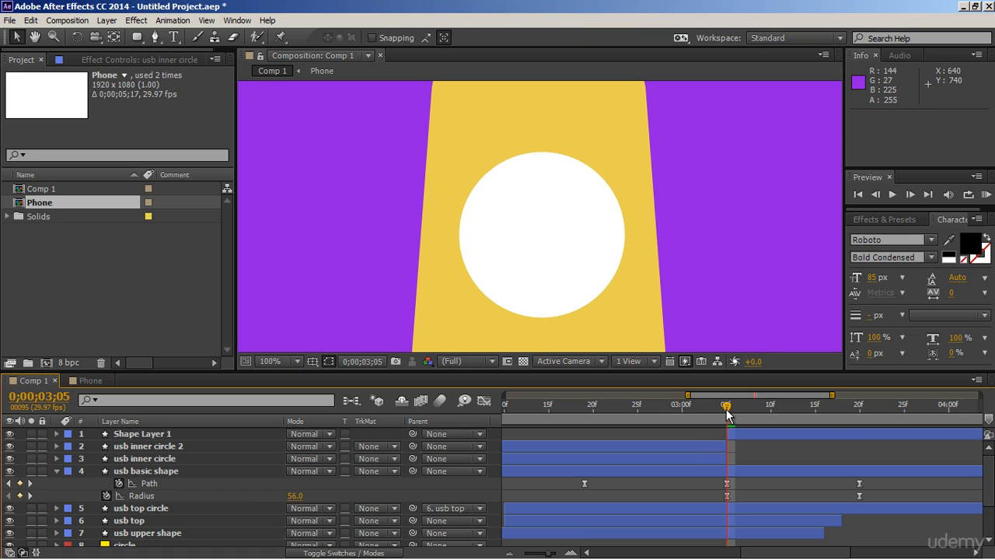
# - Trim the end of the usb inner circle layer to its last Position and Scale keyframes at 0;00;02;19
pyautogui.moveTo(726, 408)
pyautogui.mouseDown()
pyautogui.moveTo(719, 415)
pyautogui.moveTo(728, 416)
pyautogui.mouseUp()
pyautogui.hscroll(-6, 576, 448)
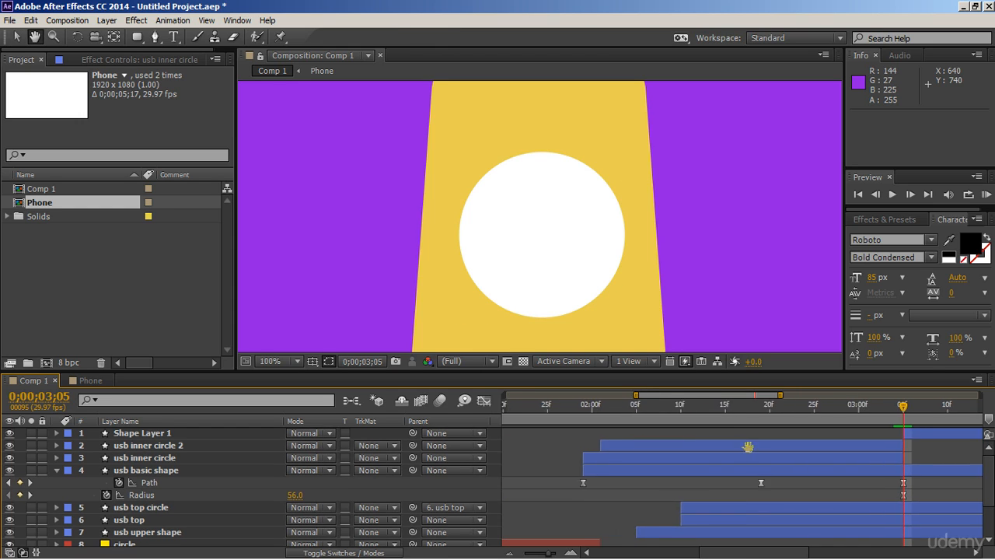
pyautogui.click(645, 459)
pyautogui.press('u')
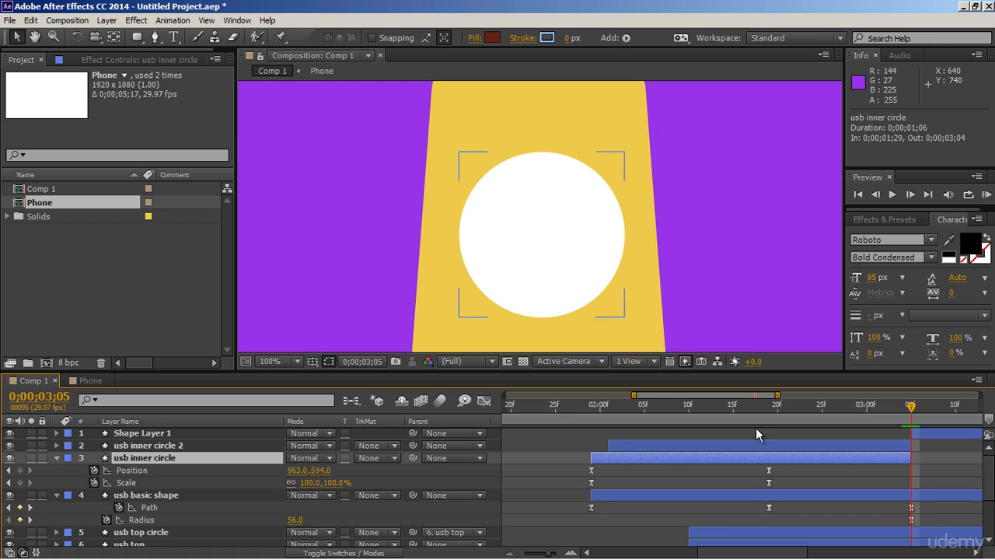
pyautogui.click(768, 413)
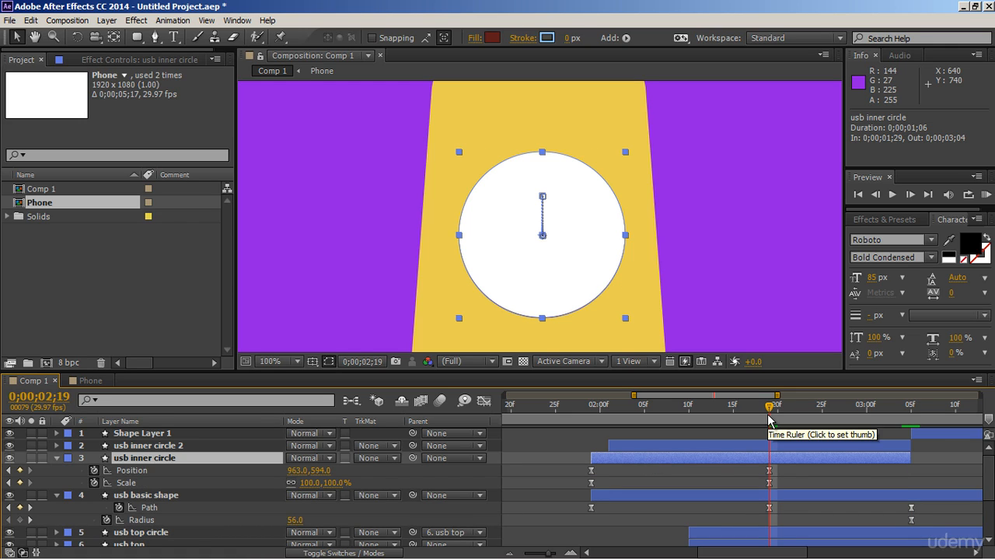
pyautogui.hotkey('alt', ']')
pyautogui.press('u')
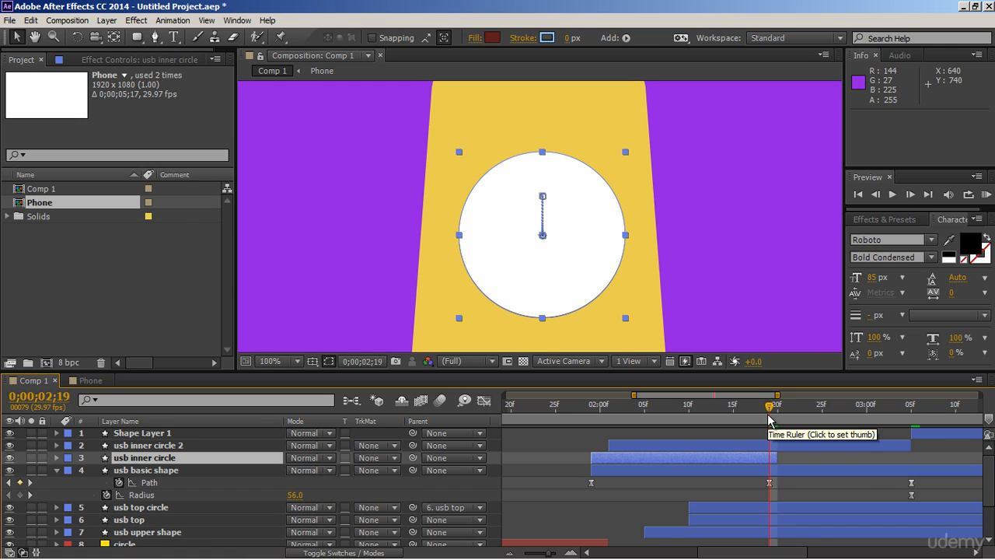
# - Set the rectangle size of Shape Layer 1 to 228 × 228 and check the circle swap around 0;00;03;05
pyautogui.click(720, 552)
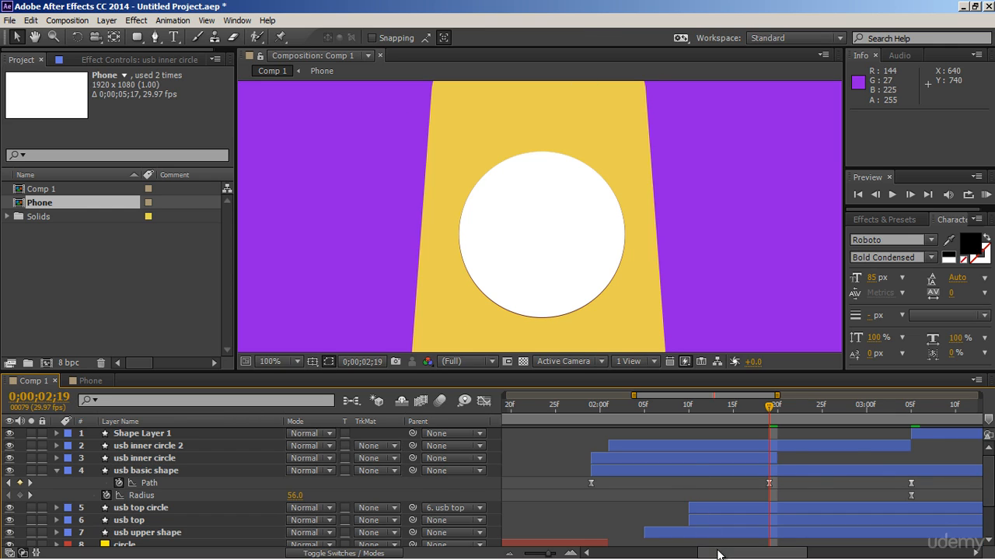
pyautogui.moveTo(720, 552); pyautogui.dragTo(765, 552)
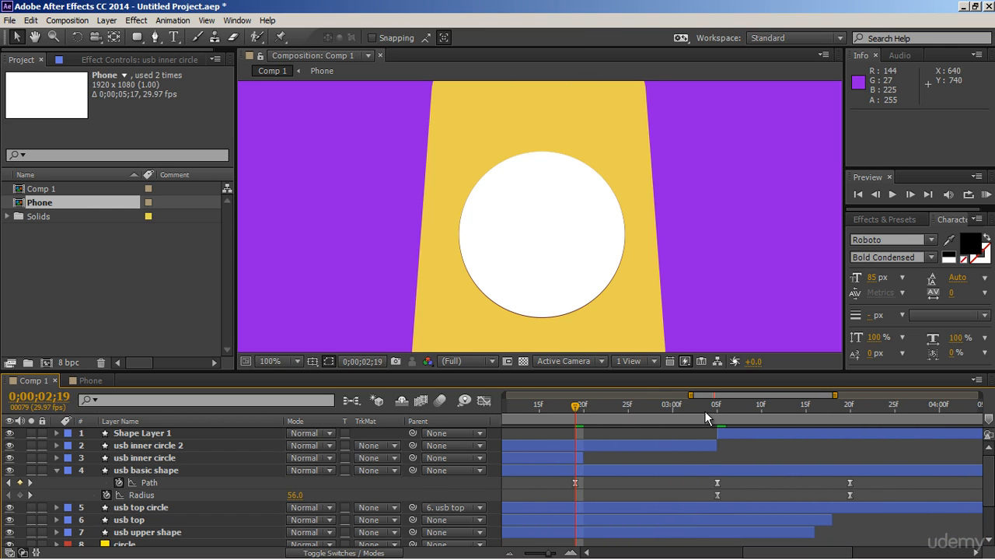
pyautogui.click(706, 410)
pyautogui.moveTo(713, 411); pyautogui.dragTo(714, 412)
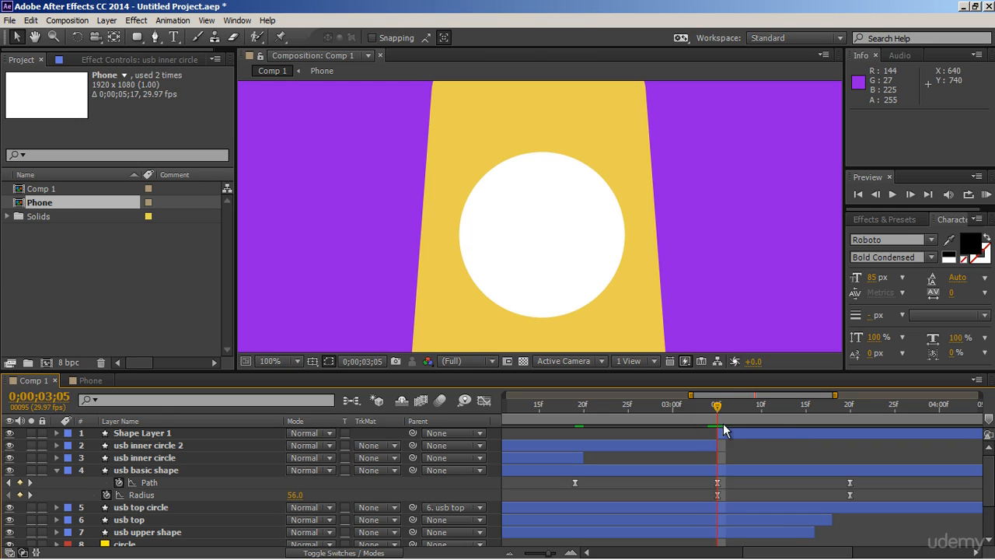
pyautogui.click(728, 431)
pyautogui.click(58, 434)
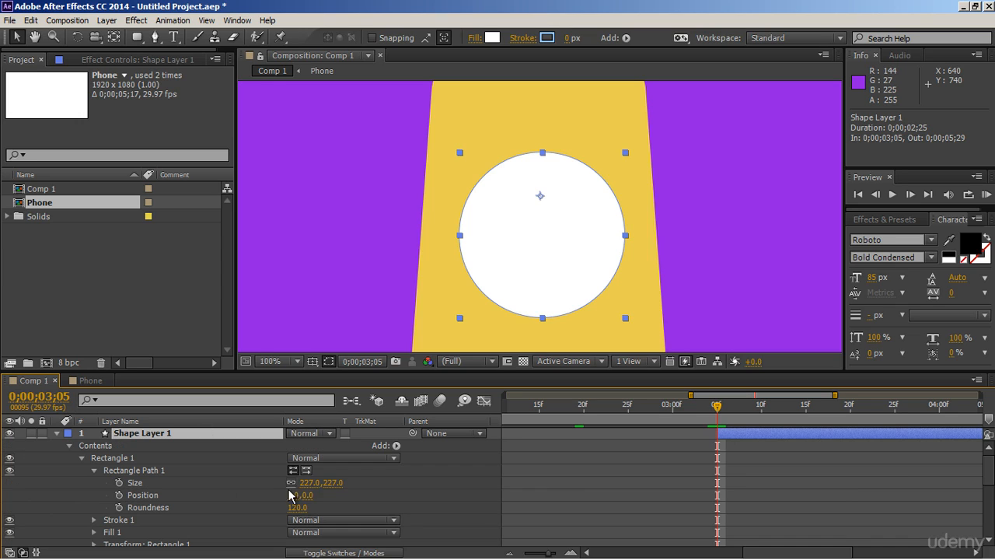
pyautogui.click(313, 482)
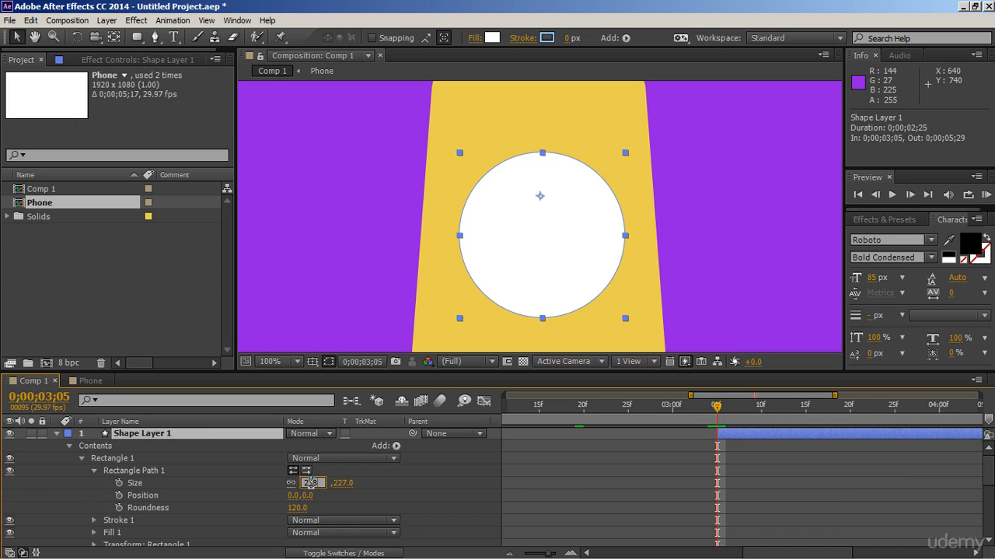
pyautogui.write('228')
pyautogui.press('Return')
pyautogui.click(674, 454)
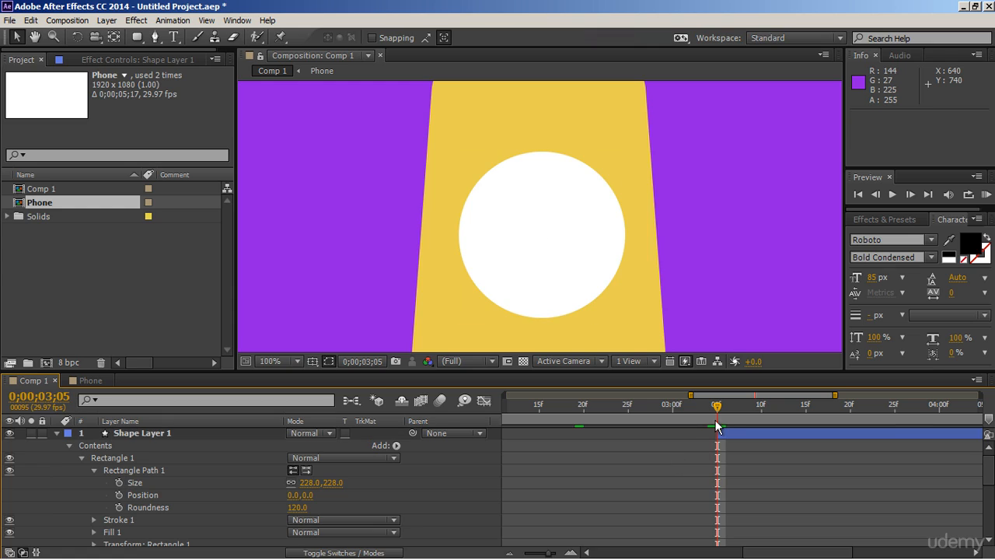
pyautogui.moveTo(717, 412); pyautogui.dragTo(710, 417)
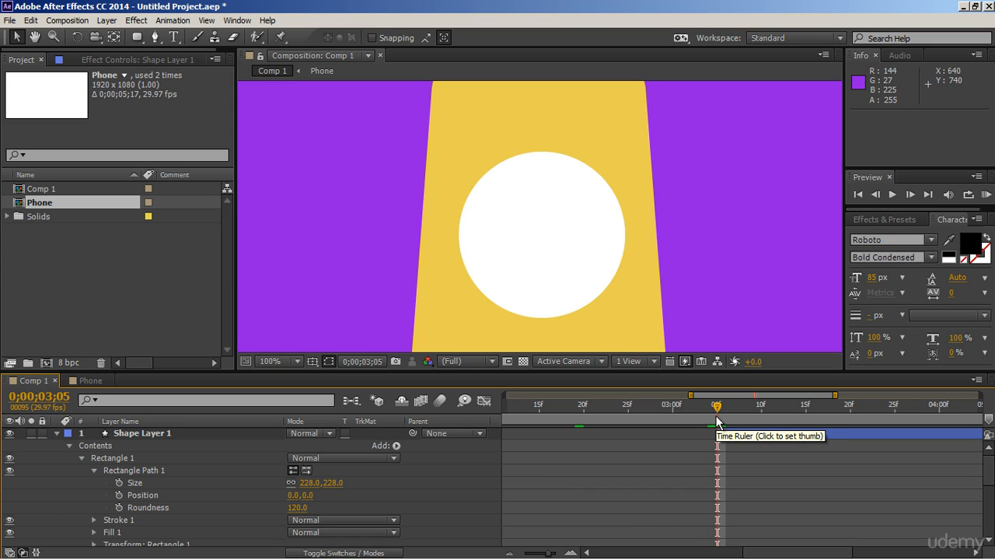
pyautogui.click(720, 433)
pyautogui.click(57, 434)
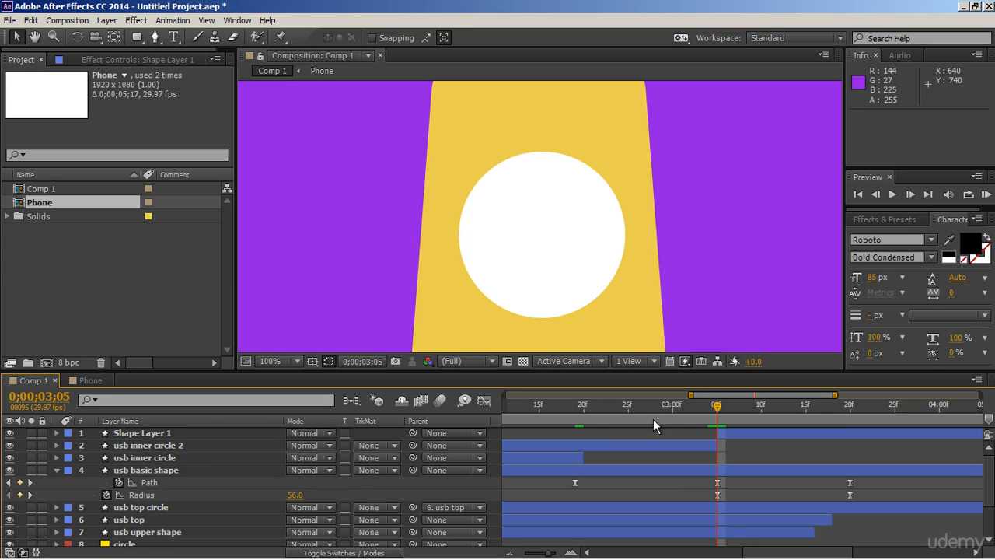
# - Add Size, Position and Roundness keyframes to Shape Layer 1's rectangle path at 0;00;03;05
pyautogui.click(287, 361)
pyautogui.click(292, 165)
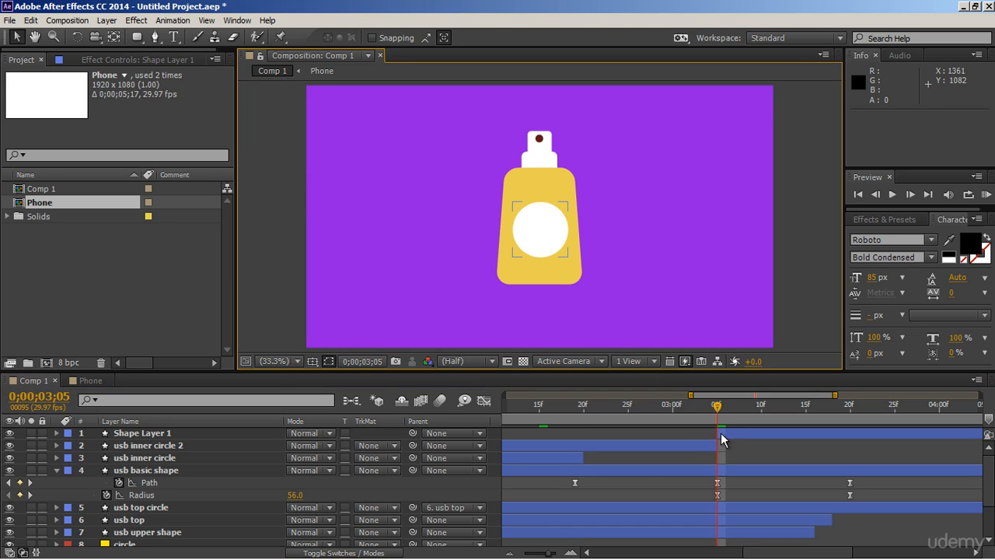
pyautogui.click(723, 434)
pyautogui.click(57, 433)
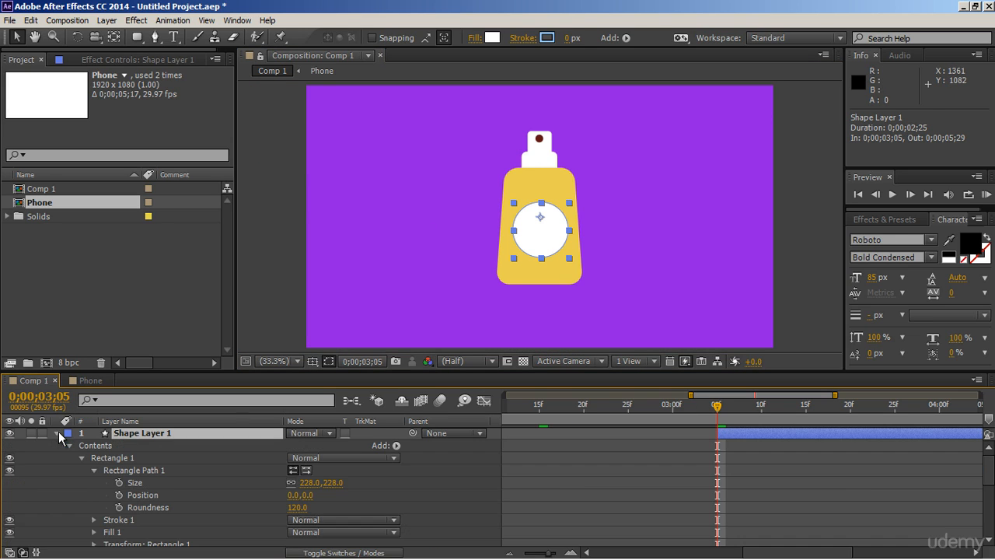
pyautogui.click(119, 483)
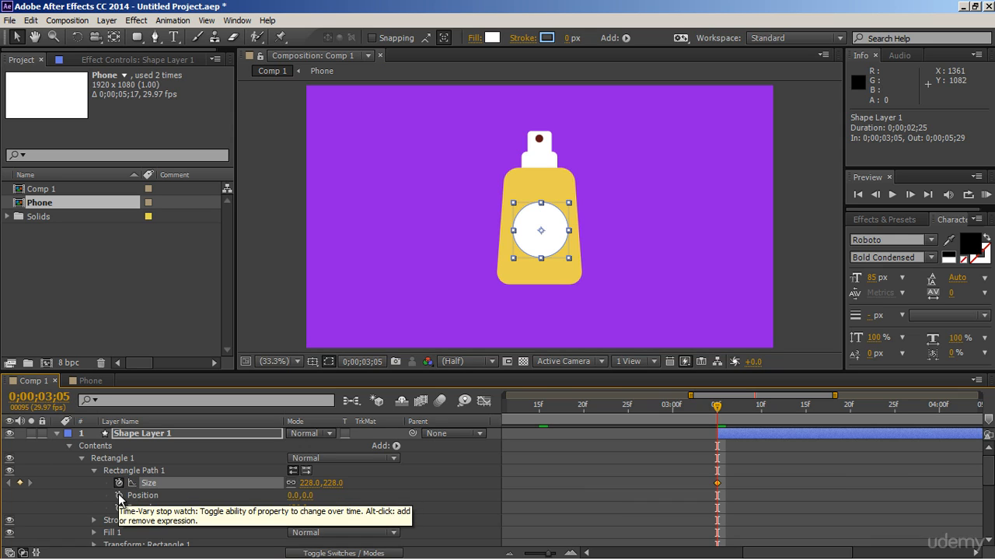
pyautogui.click(119, 496)
pyautogui.click(119, 507)
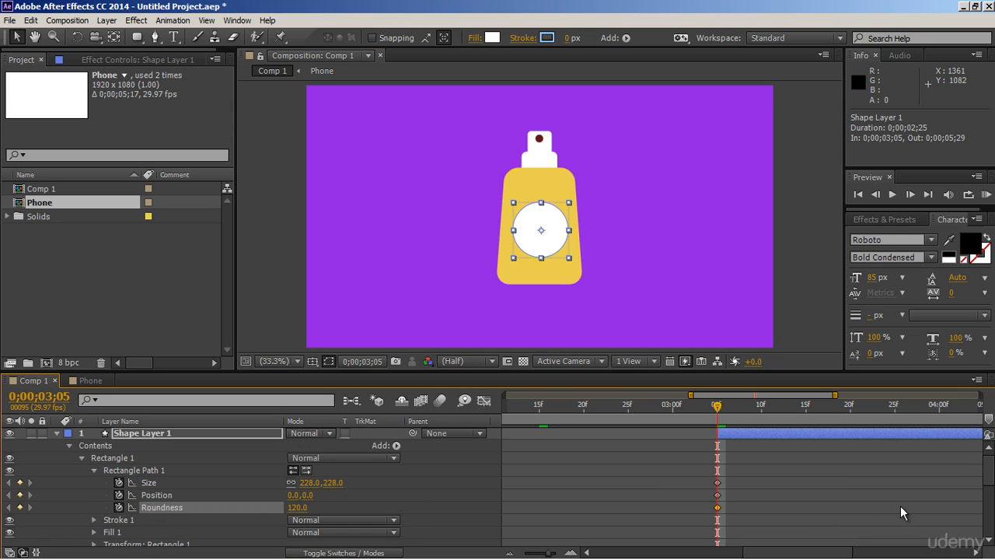
# - At 0;00;03;20, keyframe Shape Layer 1's rectangle path with roundness 0, unlinked size 468 × 118 and position 0, 126
pyautogui.moveTo(797, 552); pyautogui.dragTo(822, 552)
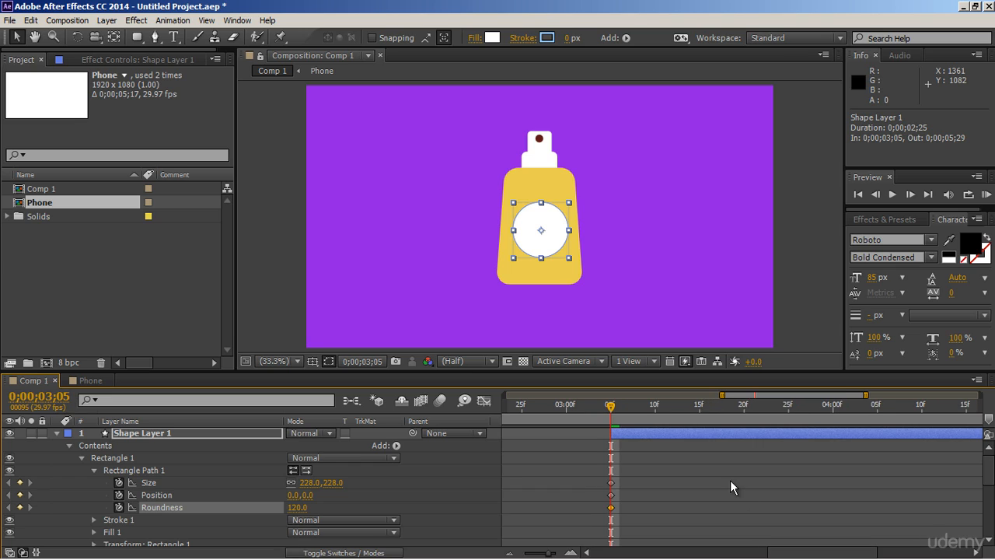
pyautogui.click(741, 416)
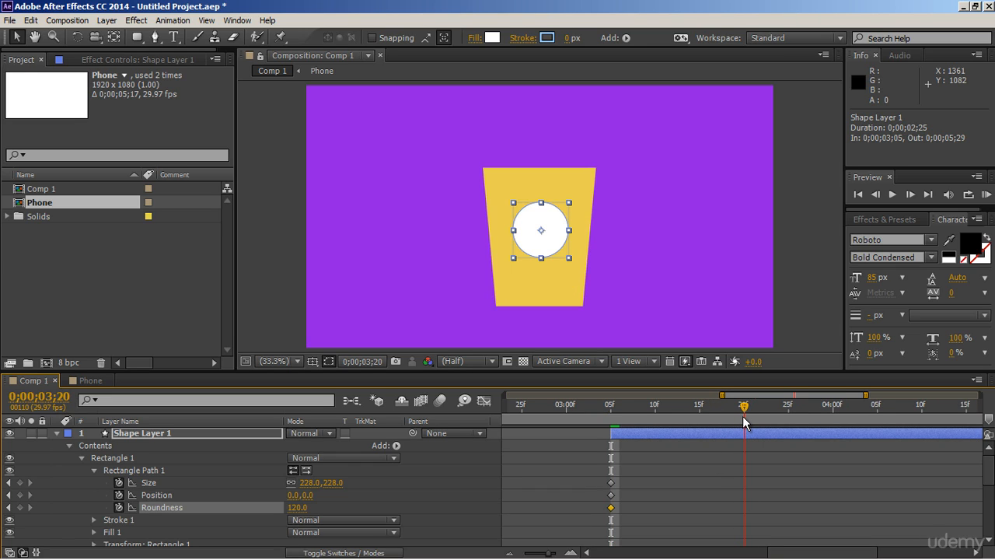
pyautogui.click(294, 507)
pyautogui.write('0')
pyautogui.press('Return')
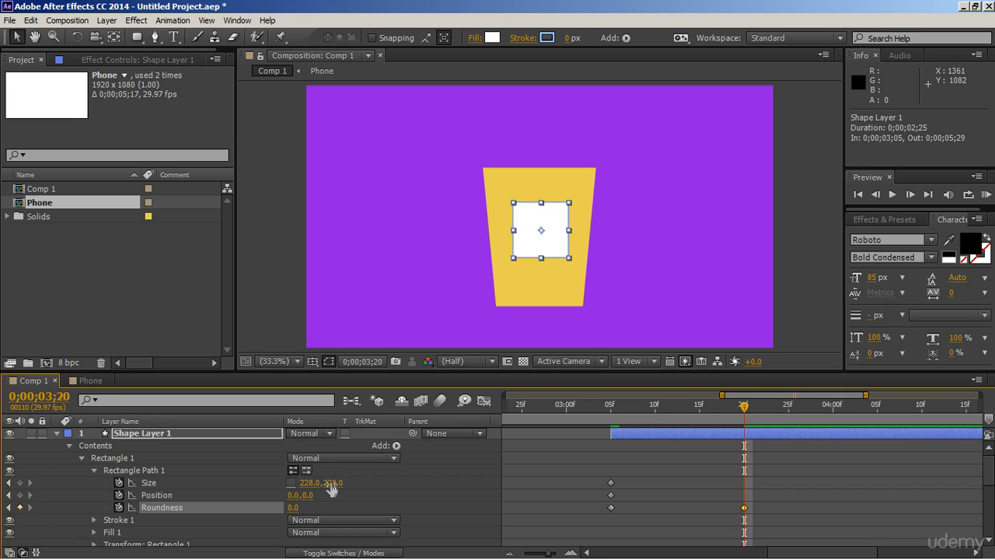
pyautogui.moveTo(332, 488); pyautogui.dragTo(475, 475)
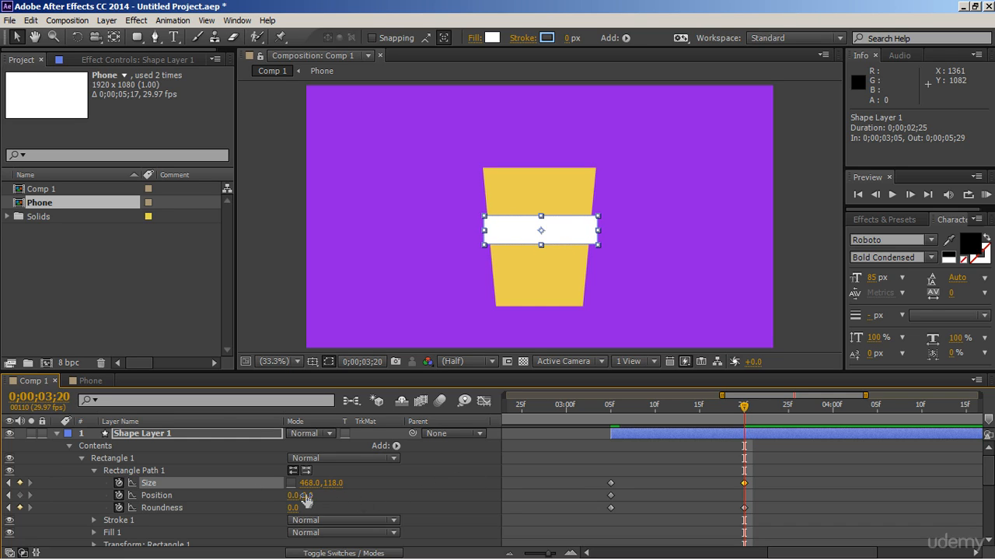
pyautogui.moveTo(308, 494); pyautogui.dragTo(398, 493)
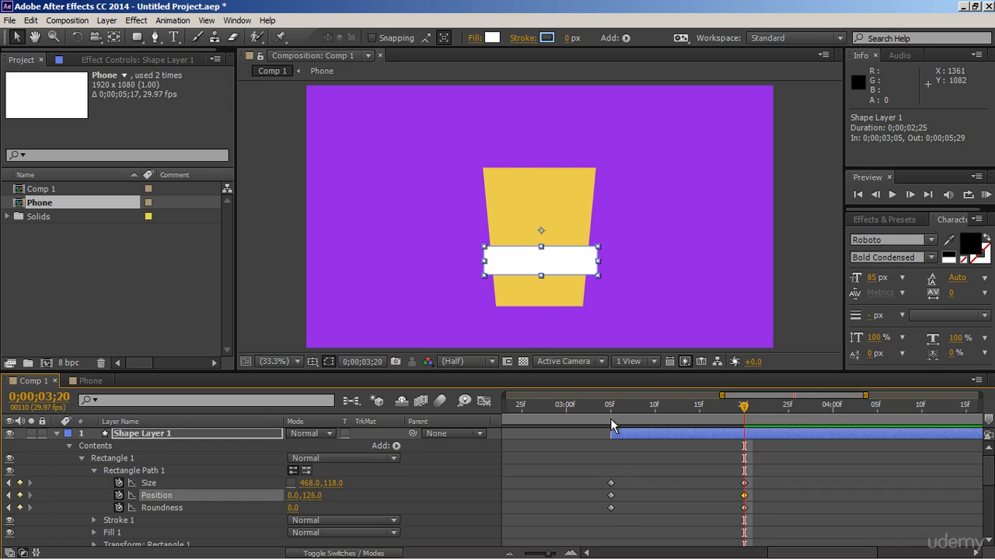
# - Scrub from 0;00;03;05 to 0;00;03;20 to check the white label's change from circle to band
pyautogui.click(611, 419)
pyautogui.moveTo(612, 417)
pyautogui.mouseDown()
pyautogui.moveTo(678, 414)
pyautogui.moveTo(741, 430)
pyautogui.mouseUp()
pyautogui.click(742, 430)
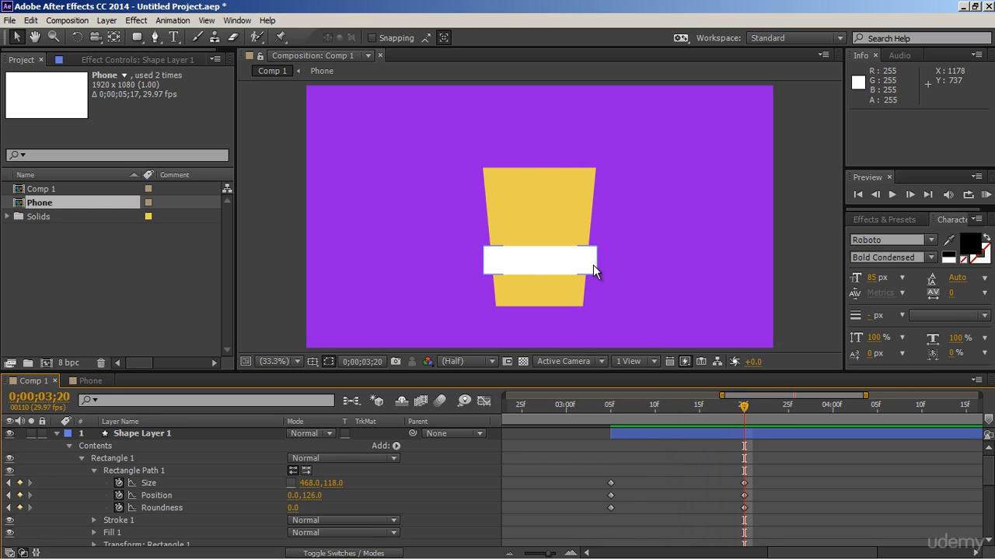
# - Duplicate the usb basic shape layer and place the copy directly above Shape Layer 1
pyautogui.click(56, 433)
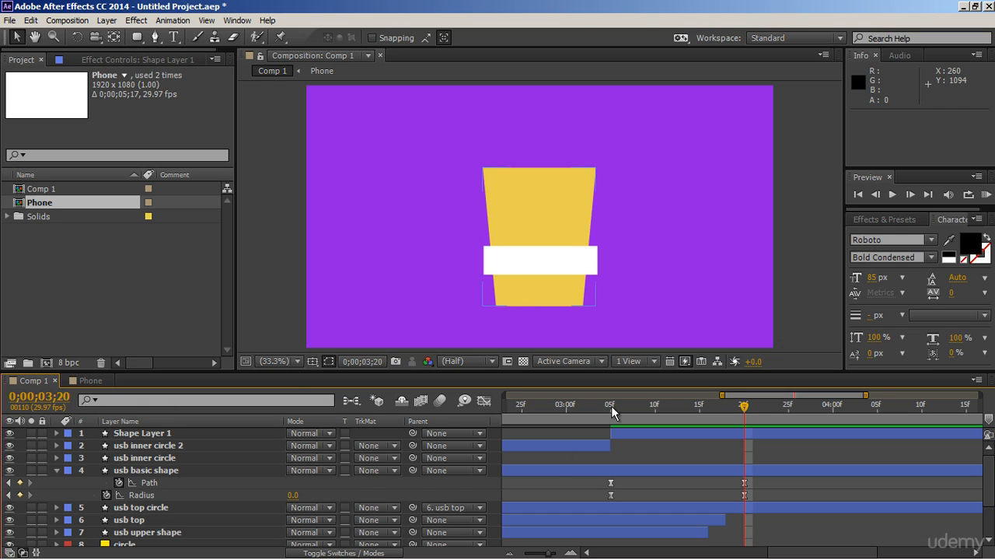
pyautogui.click(575, 214)
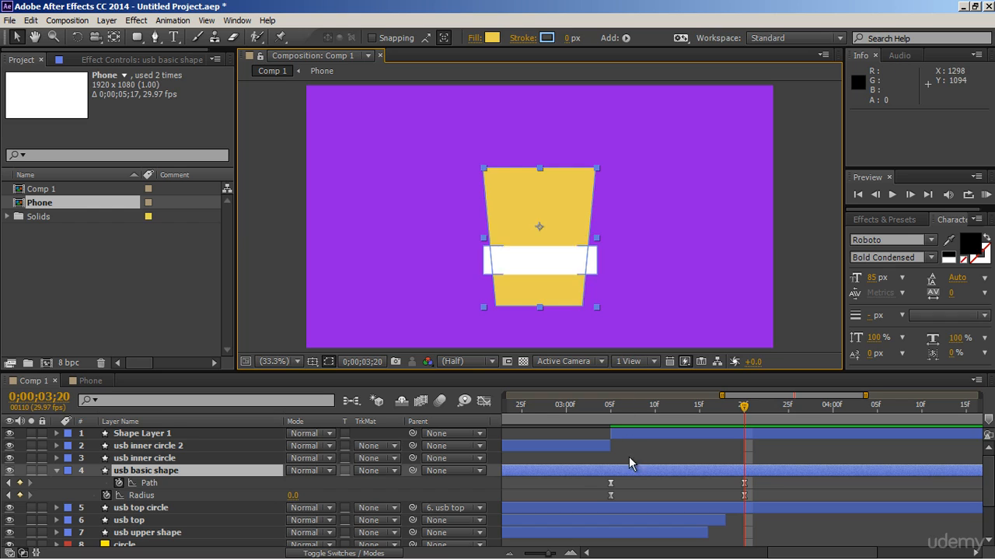
pyautogui.hotkey('ctrl', 'd')
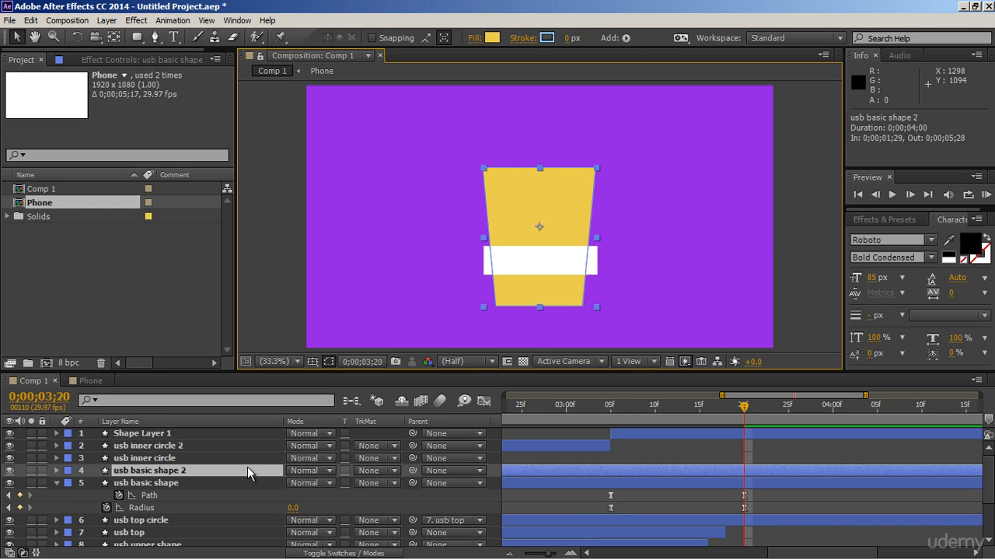
pyautogui.moveTo(247, 467); pyautogui.dragTo(270, 429)
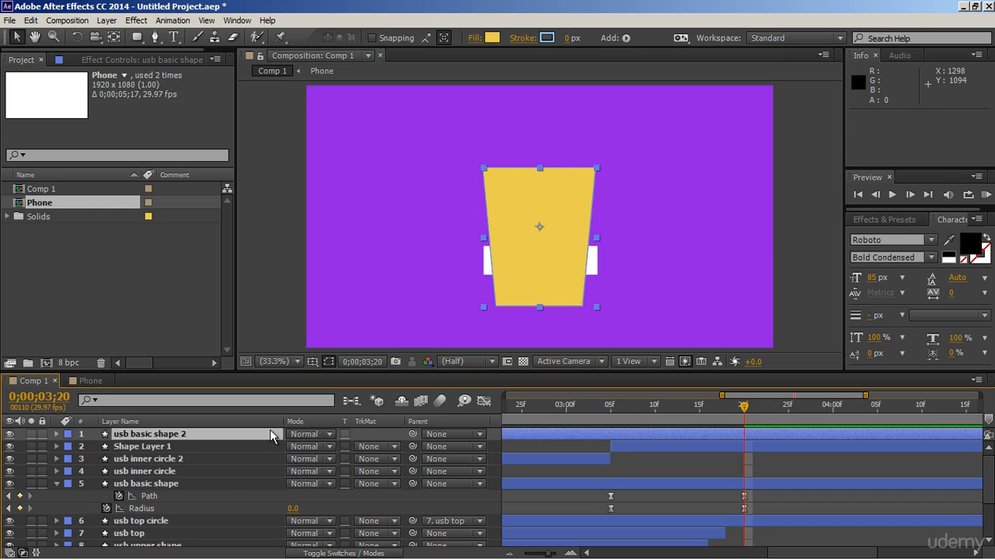
# - Trim the start of usb basic shape 2 to 0;00;03;05 and use it as Shape Layer 1's alpha track matte
pyautogui.click(611, 416)
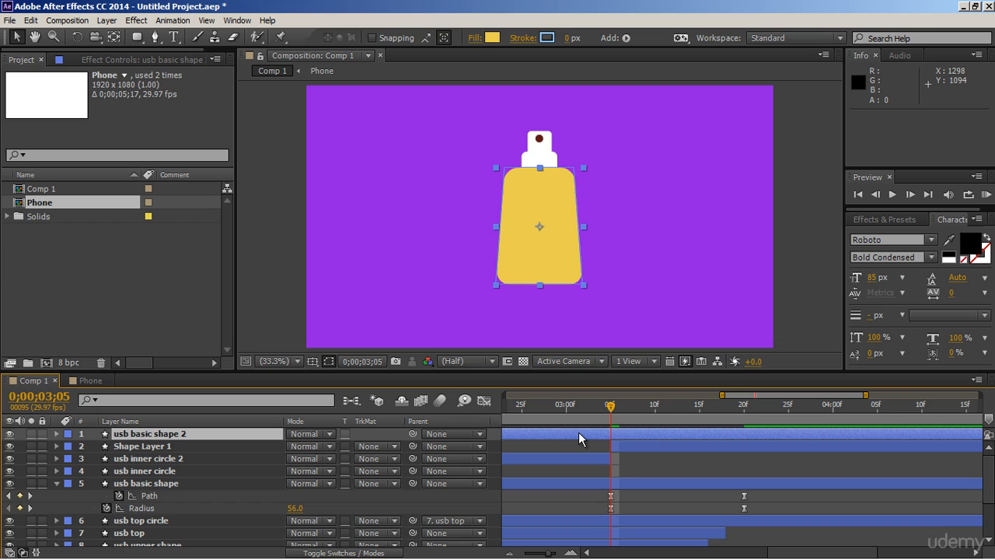
pyautogui.hotkey('alt', '[')
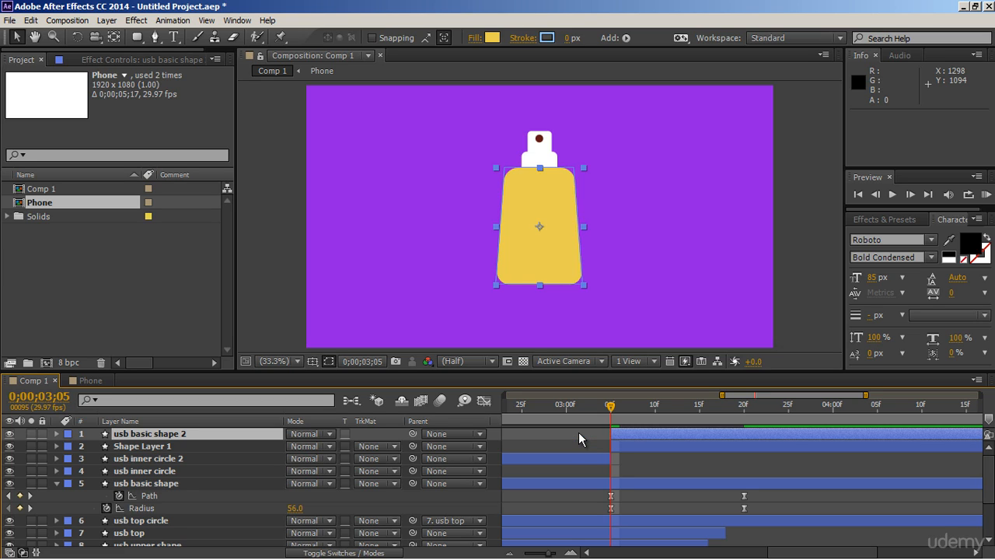
pyautogui.click(616, 447)
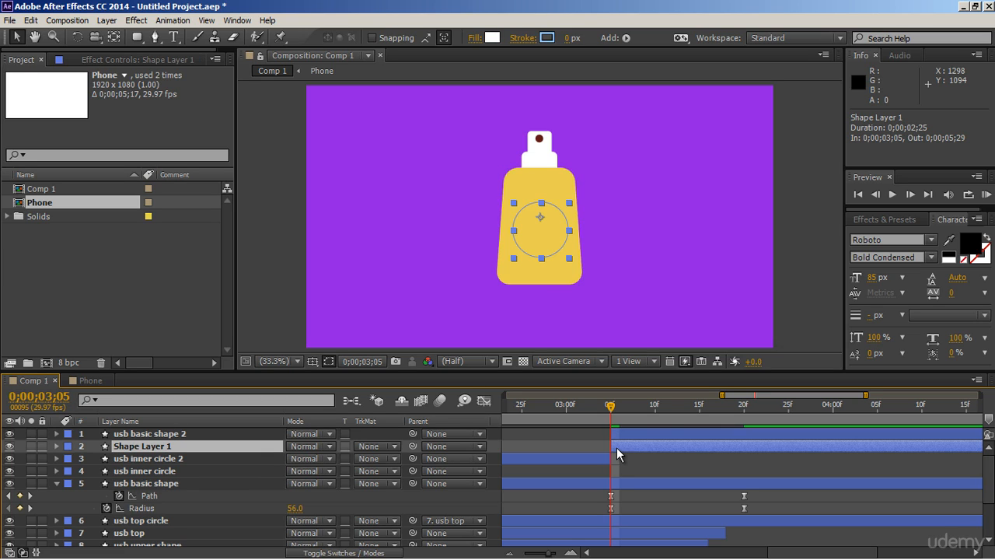
pyautogui.click(388, 445)
pyautogui.click(389, 479)
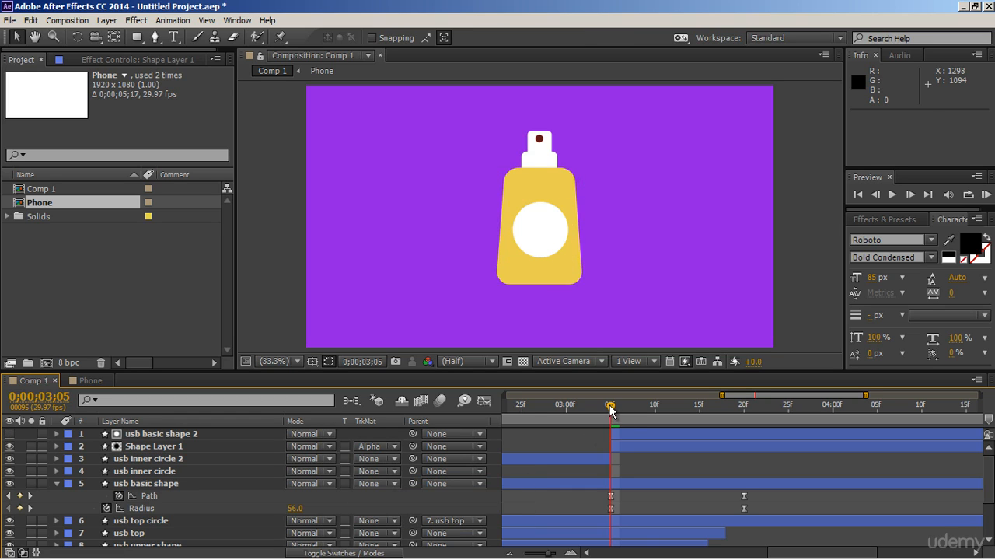
pyautogui.moveTo(611, 411); pyautogui.dragTo(744, 432)
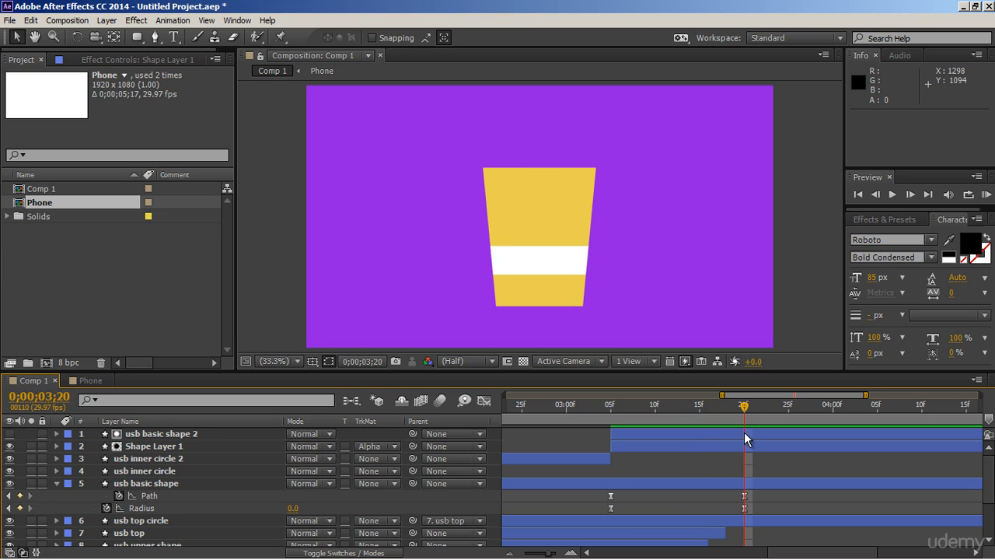
# - Apply Easy Ease to all Size, Position and Roundness keyframes of Shape Layer 1
pyautogui.click(742, 447)
pyautogui.press('u')
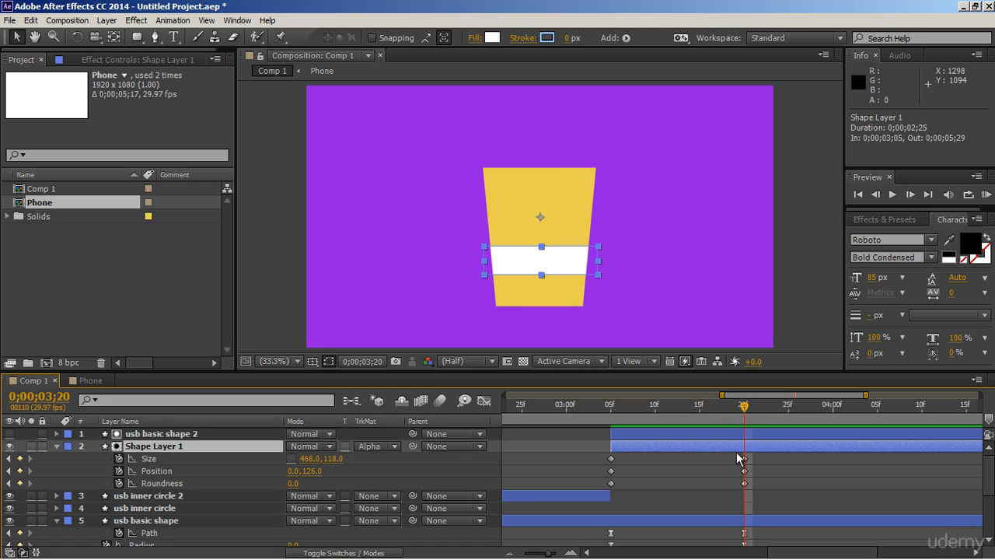
pyautogui.moveTo(596, 457); pyautogui.dragTo(746, 483)
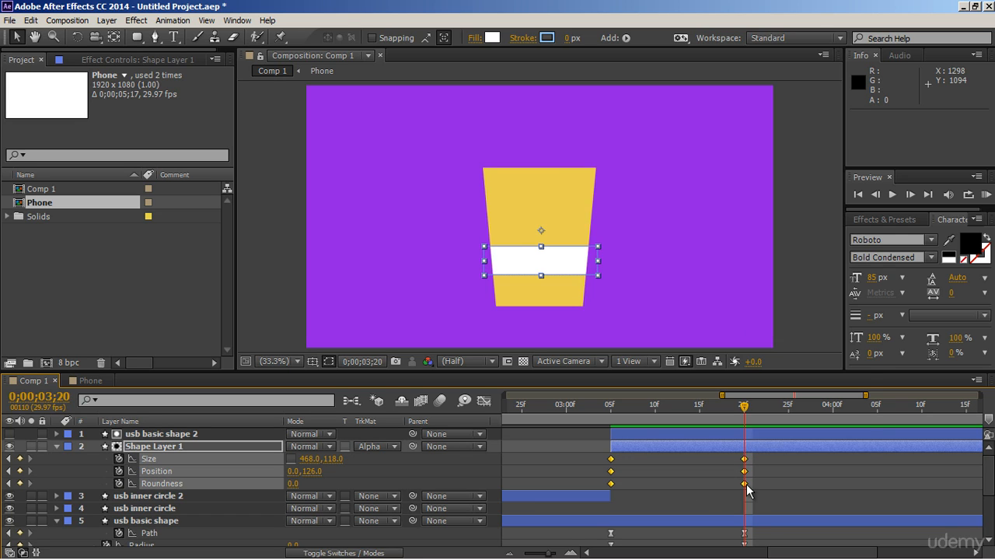
pyautogui.rightClick(746, 483)
pyautogui.moveTo(801, 475)
pyautogui.click(625, 401)
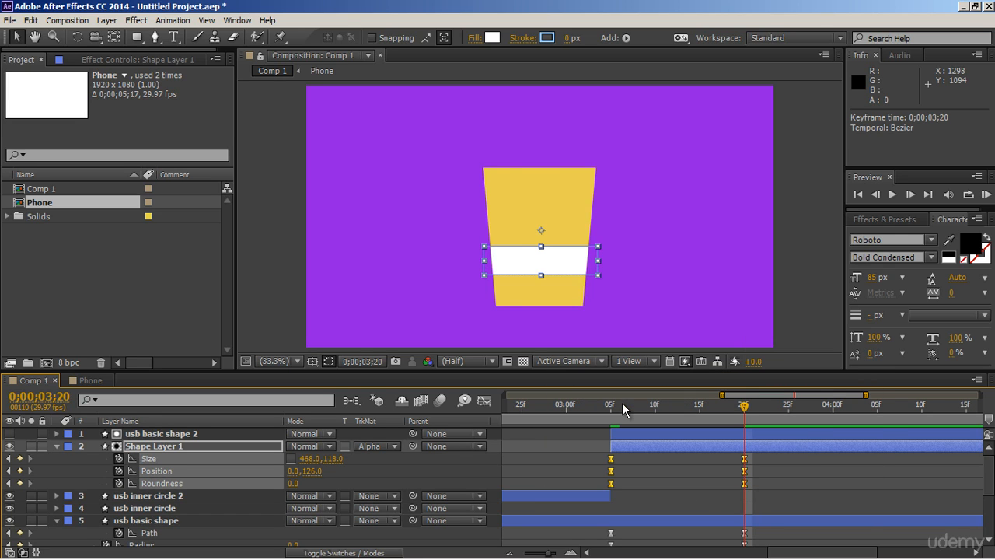
pyautogui.click(623, 467)
# - Reshape the Size curves of Shape Layer 1 in the graph editor for a fast start and a long ease-out
pyautogui.click(611, 458)
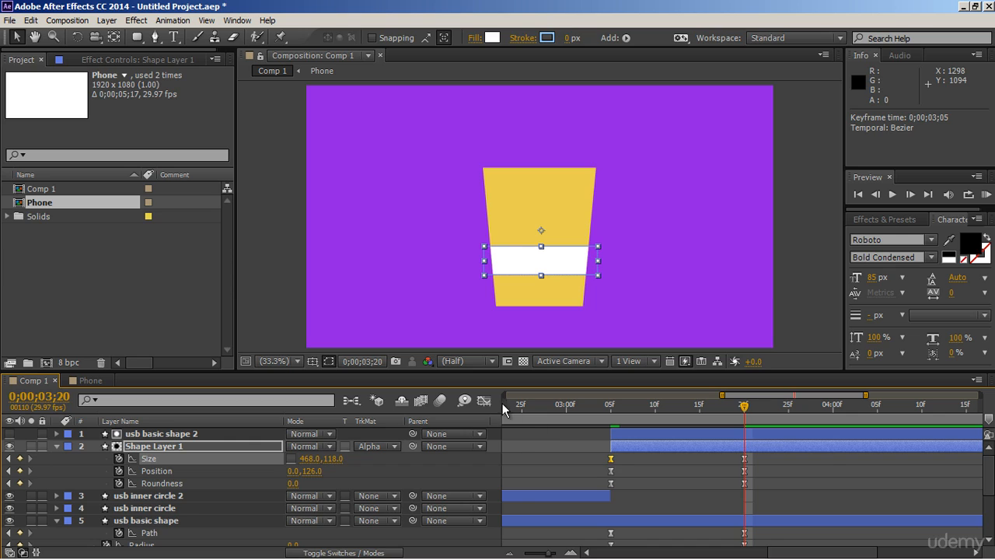
pyautogui.click(484, 400)
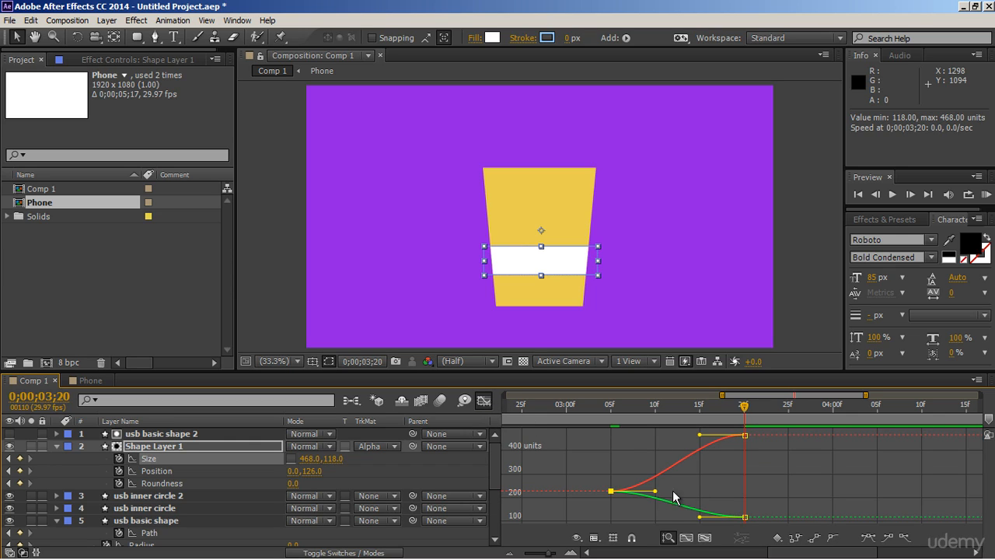
pyautogui.moveTo(700, 435); pyautogui.dragTo(611, 435)
pyautogui.moveTo(655, 491); pyautogui.dragTo(612, 491)
pyautogui.moveTo(702, 515); pyautogui.dragTo(603, 497)
pyautogui.click(484, 401)
# - Adjust Shape Layer 1's Position speed curve to peak early and slow gradually toward 0;00;03;20
pyautogui.click(156, 471)
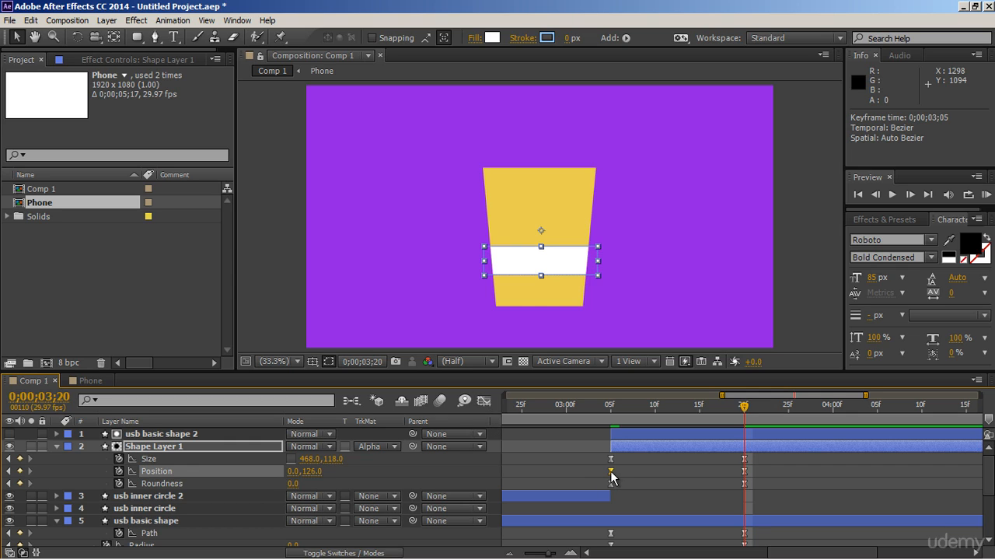
pyautogui.click(483, 401)
pyautogui.moveTo(632, 517); pyautogui.dragTo(617, 517)
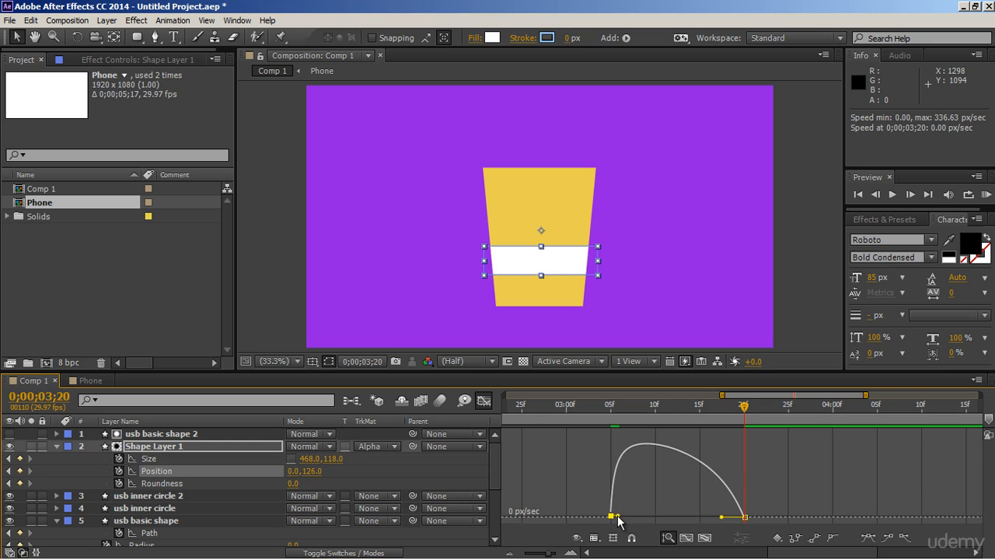
pyautogui.moveTo(717, 519); pyautogui.dragTo(670, 519)
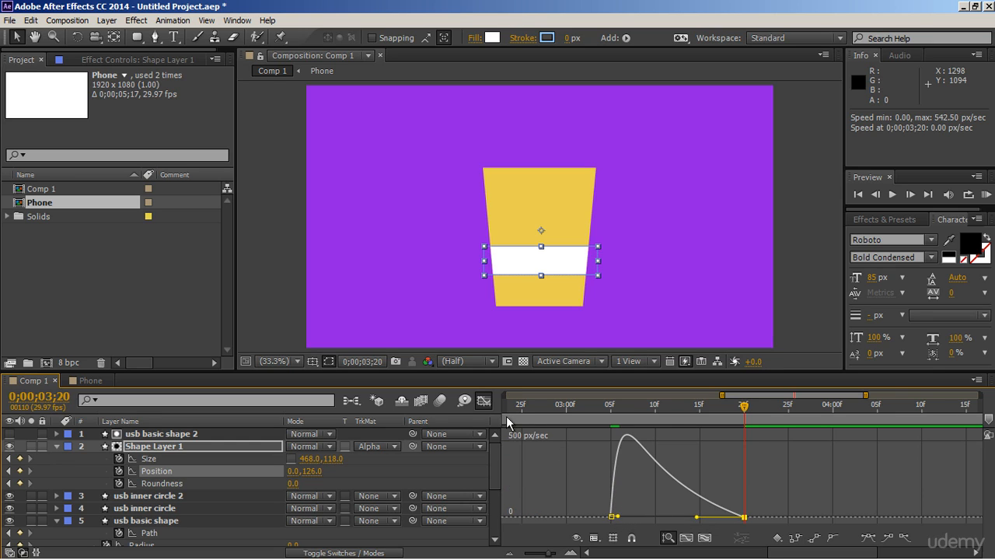
pyautogui.click(484, 401)
# - Reshape Shape Layer 1's Roundness curve so it drops quickly and eases out into the last keyframe
pyautogui.click(162, 483)
pyautogui.click(484, 401)
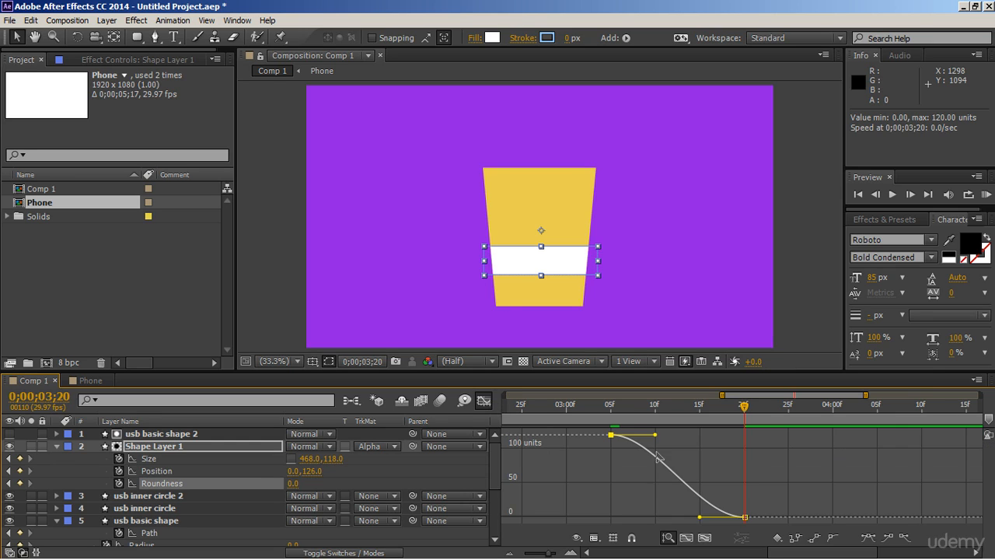
pyautogui.moveTo(658, 437); pyautogui.dragTo(619, 436)
pyautogui.moveTo(700, 517); pyautogui.dragTo(633, 518)
pyautogui.click(482, 401)
# - Play the bottle-to-cup animation from 0;00;03;05 and scrub to 0;00;03;10 to check the band's motion
pyautogui.press('j')
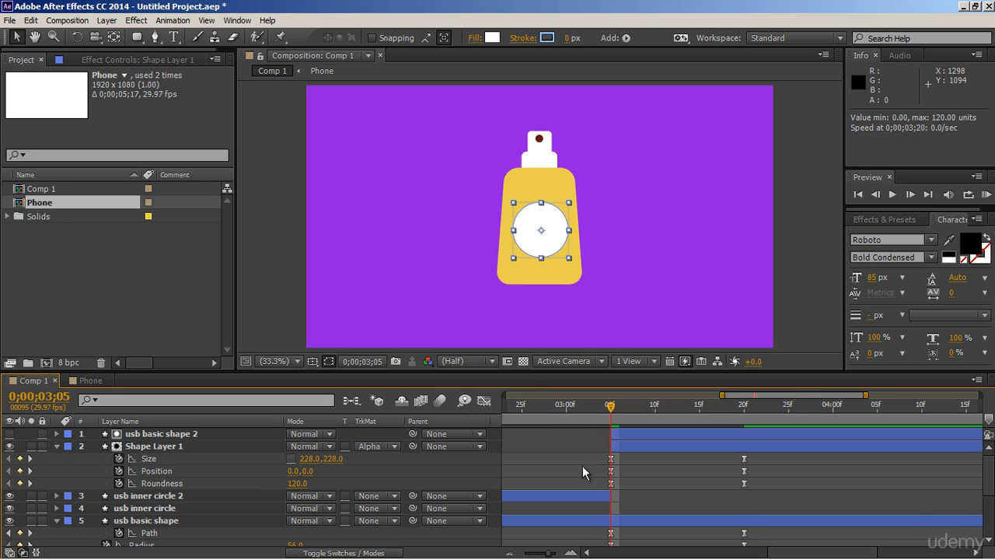
pyautogui.press('space')
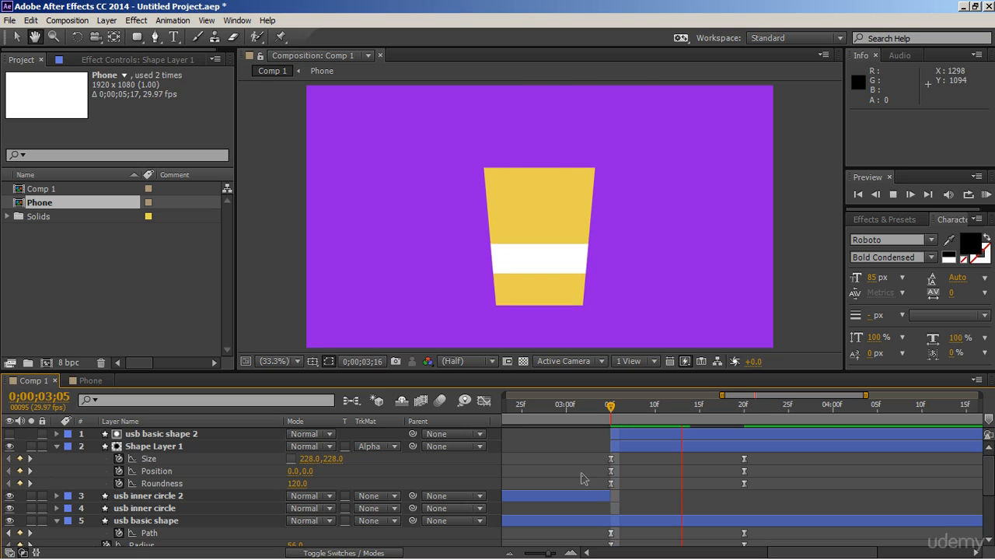
pyautogui.click(615, 422)
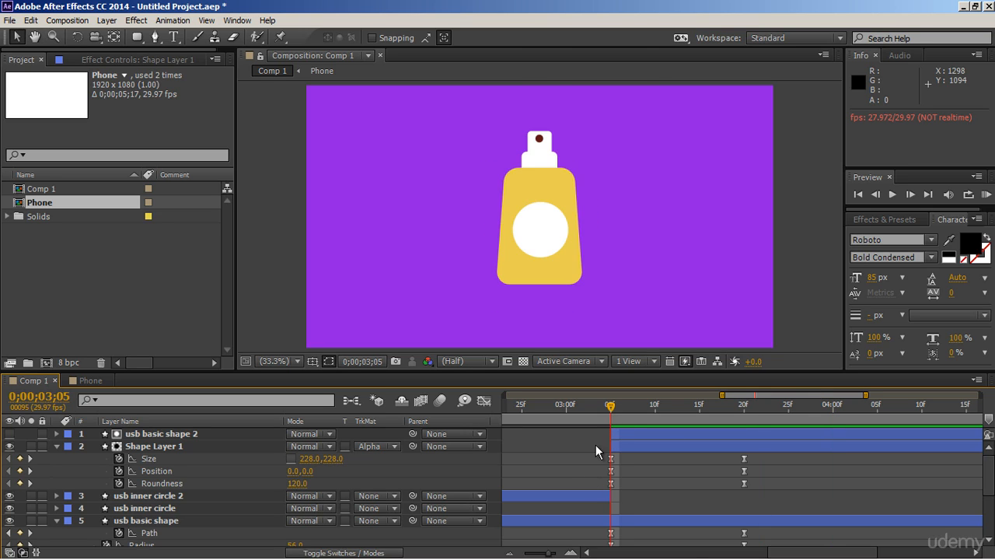
pyautogui.press('space')
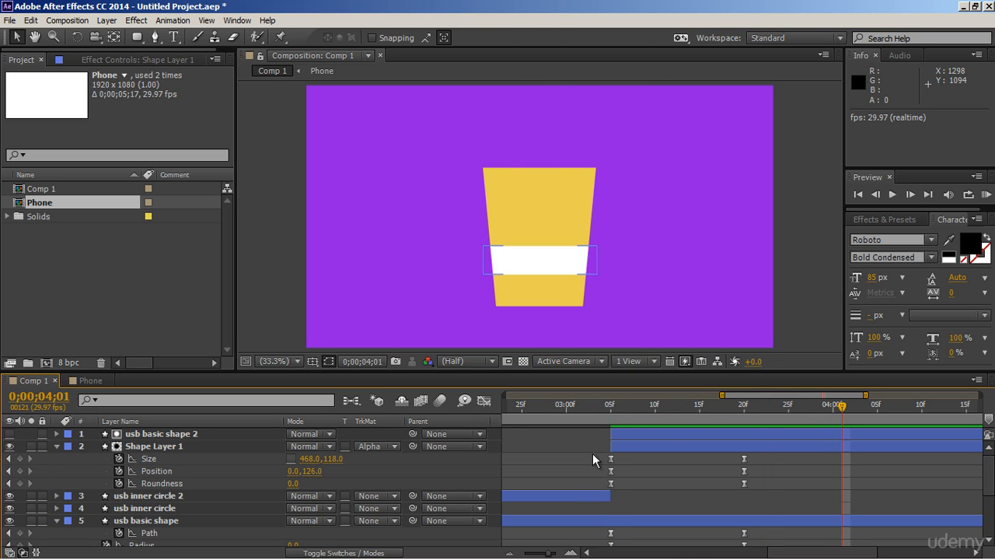
pyautogui.moveTo(612, 413); pyautogui.dragTo(656, 414)
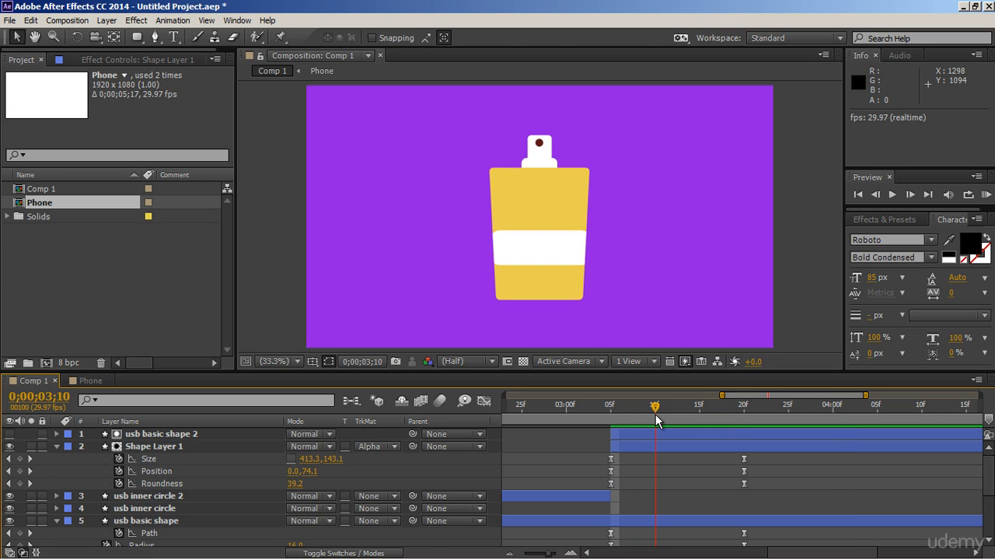
# - Duplicate Shape Layer 1 together with its matte layer usb basic shape 2
pyautogui.click(654, 446)
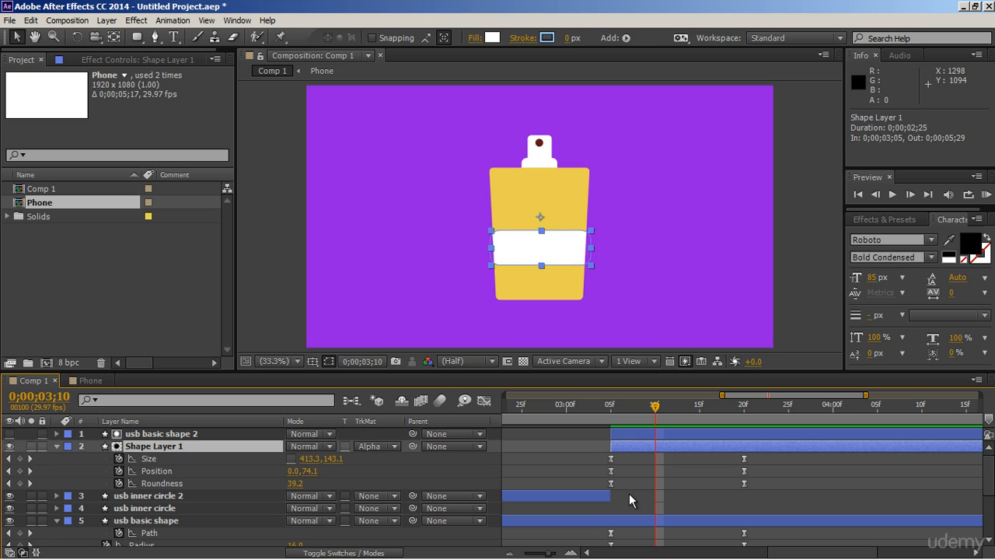
pyautogui.click(631, 437)
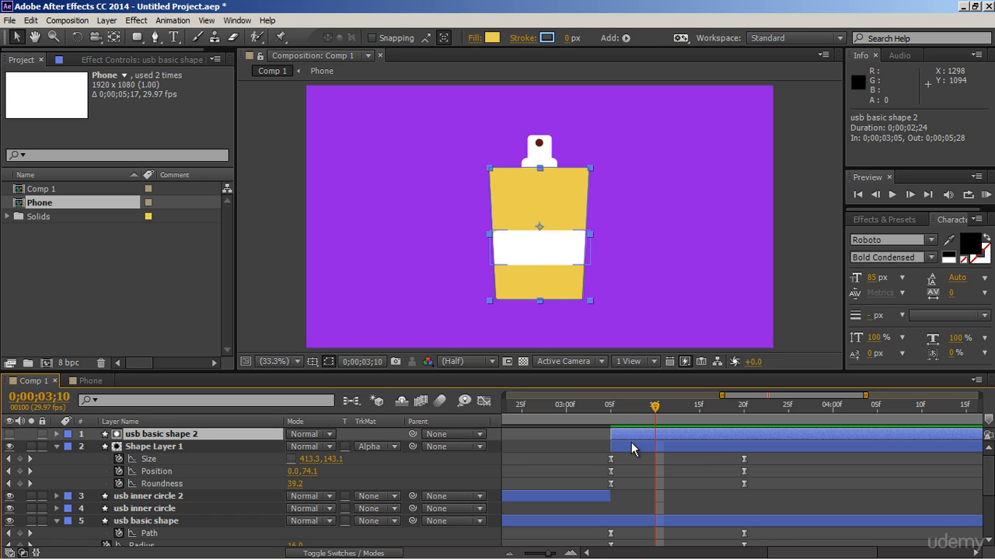
pyautogui.keyDown('shift'); pyautogui.click(632, 442); pyautogui.keyUp('shift')
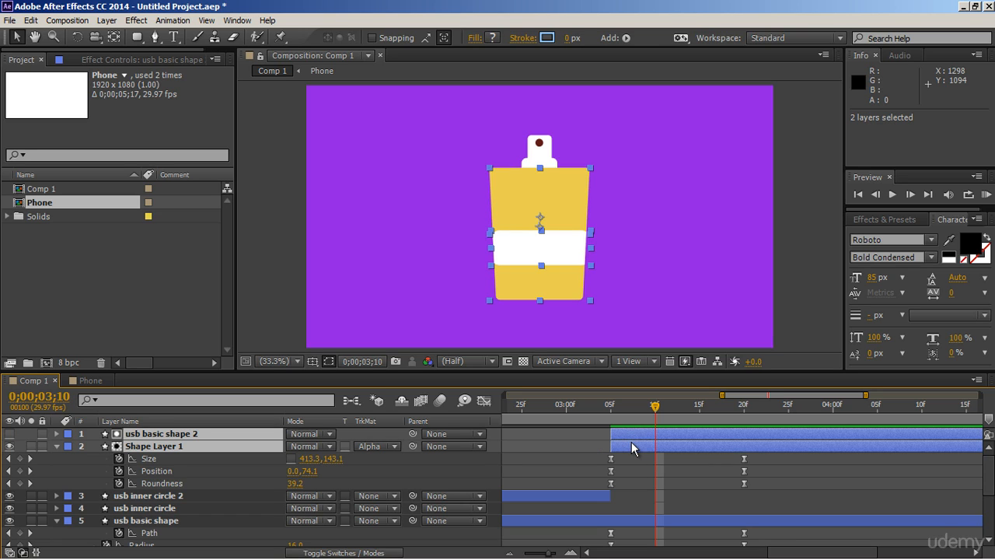
pyautogui.hotkey('ctrl', 'd')
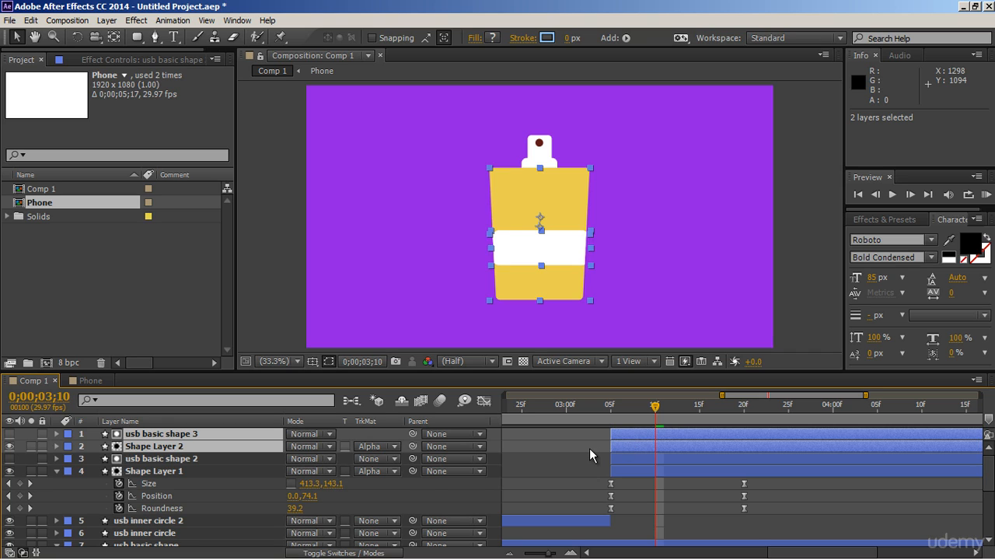
pyautogui.click(589, 448)
# - At 0;00;03;20, set Shape Layer 2's rectangle position to 0, -50 and its size to 472 × 118
pyautogui.click(653, 448)
pyautogui.press('u')
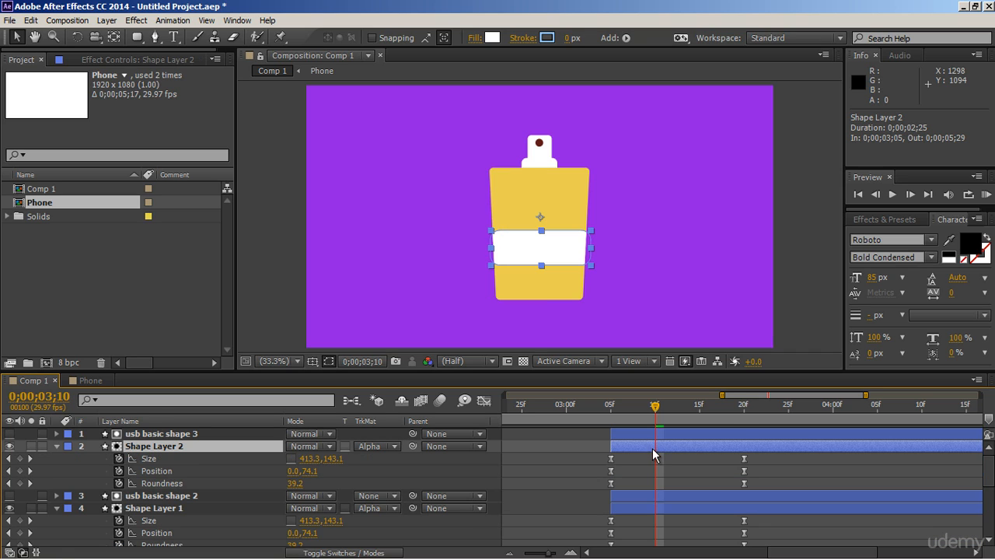
pyautogui.click(743, 412)
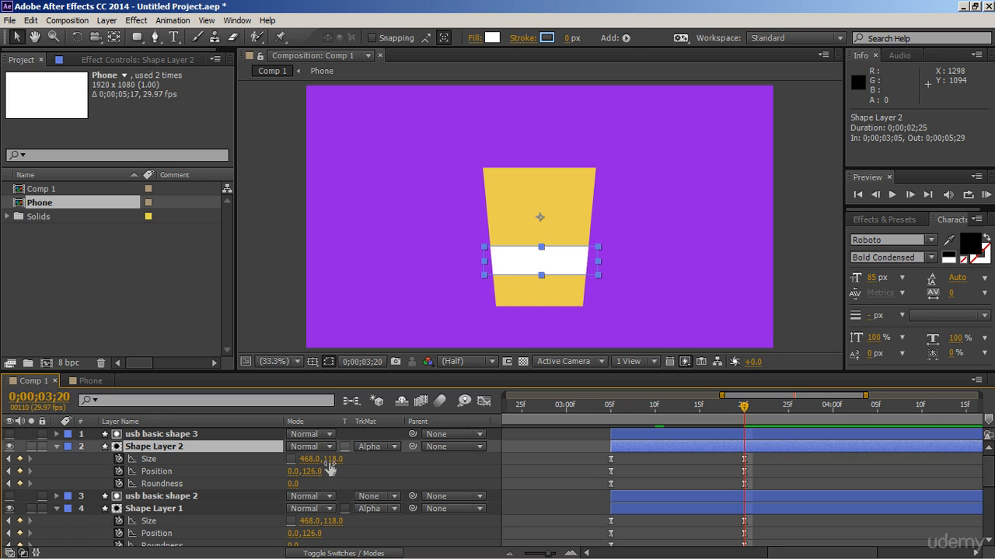
pyautogui.moveTo(318, 477); pyautogui.dragTo(225, 477)
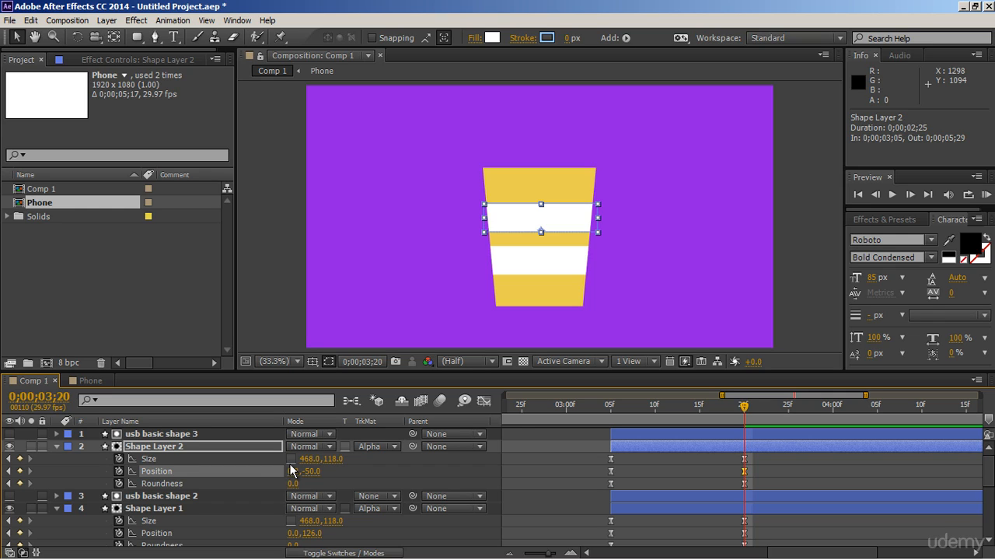
pyautogui.moveTo(336, 459); pyautogui.dragTo(317, 470)
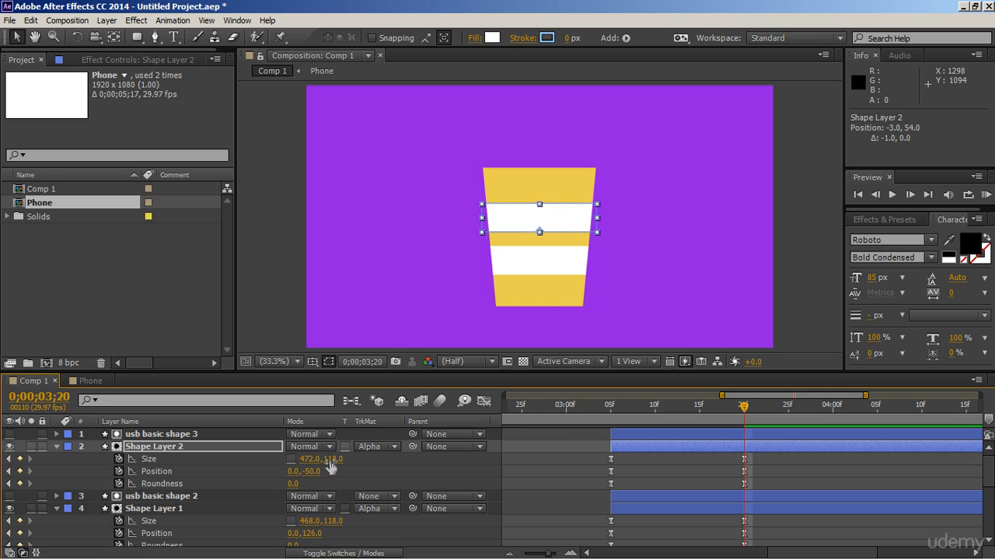
# - At 0;00;03;05, set Shape Layer 2's roundness to 0 and remove its Roundness keyframes
pyautogui.click(610, 411)
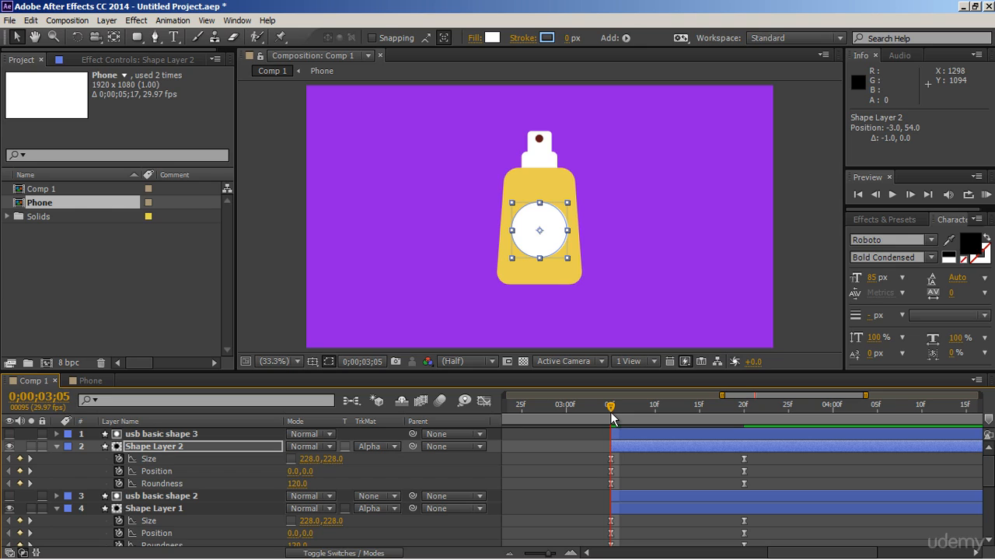
pyautogui.click(298, 483)
pyautogui.write('0')
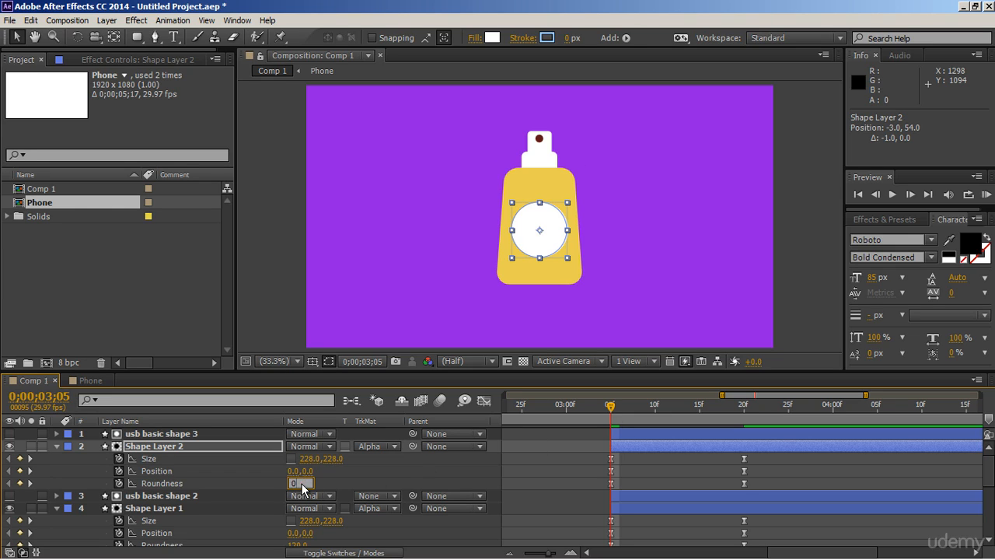
pyautogui.press('Return')
pyautogui.click(120, 484)
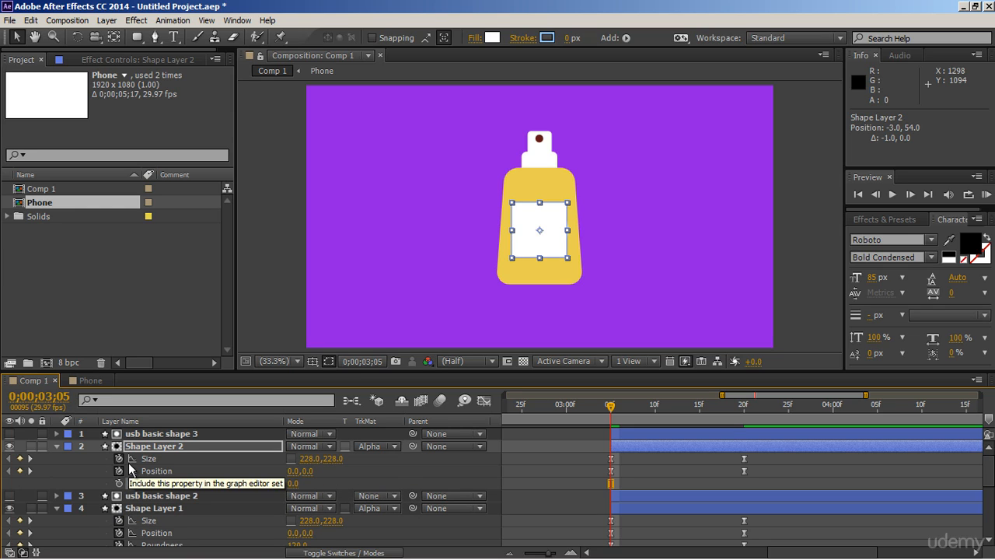
pyautogui.click(744, 405)
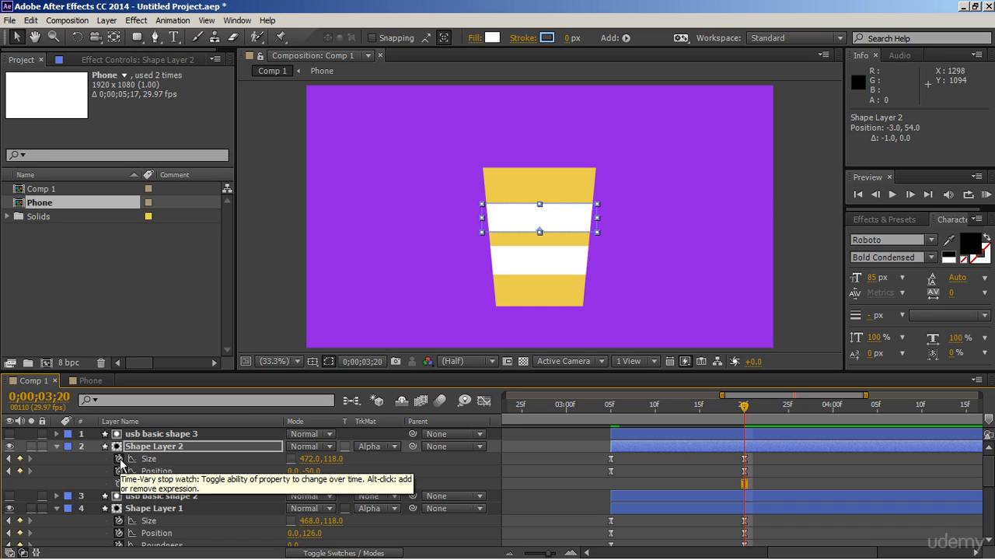
pyautogui.click(611, 409)
pyautogui.click(119, 459)
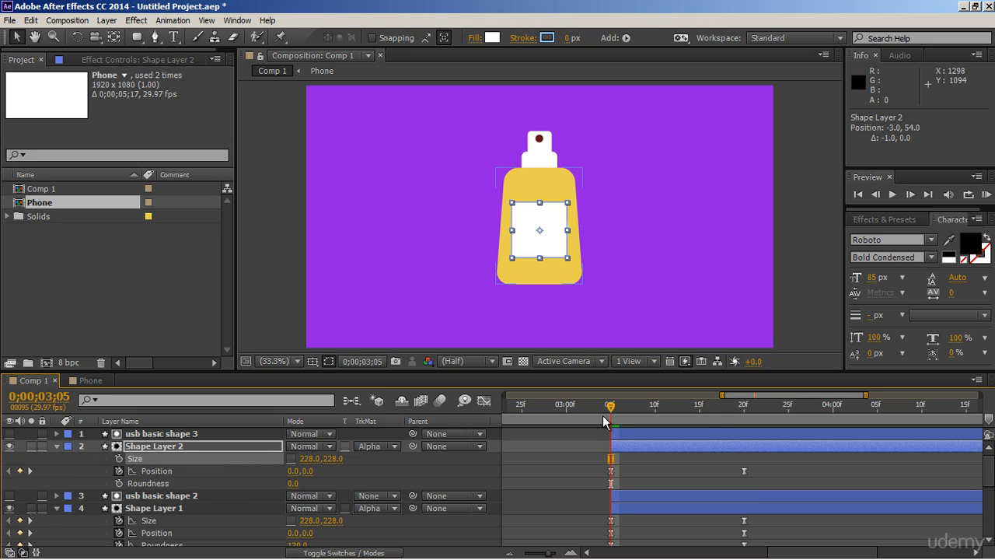
pyautogui.moveTo(611, 408)
pyautogui.mouseDown()
pyautogui.moveTo(674, 412)
pyautogui.moveTo(613, 417)
pyautogui.mouseUp()
pyautogui.hotkey('ctrl', 'z')
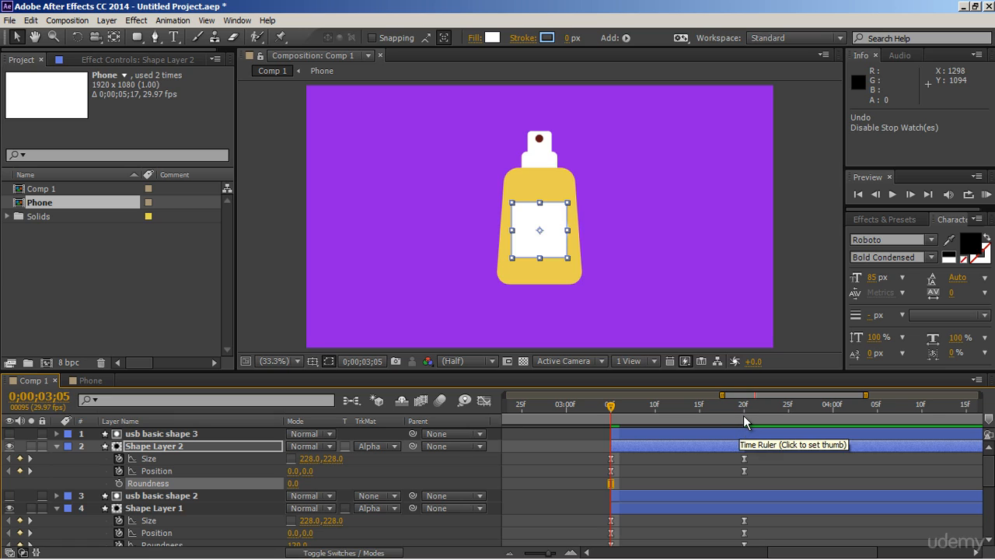
# - Remove Shape Layer 2's Size keyframes at 0;00;03;20 and set its rectangle position to 0, -315 at 0;00;03;05
pyautogui.click(743, 415)
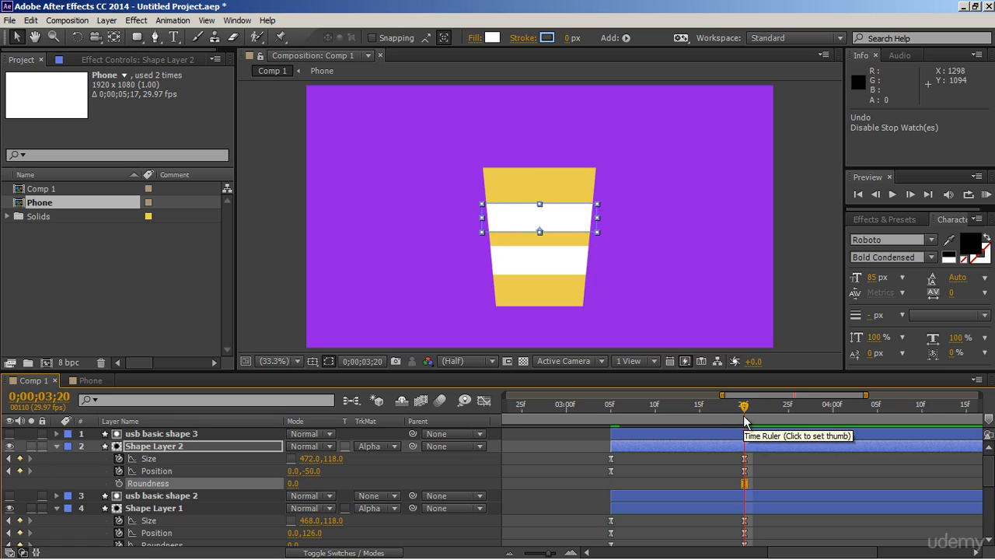
pyautogui.click(121, 461)
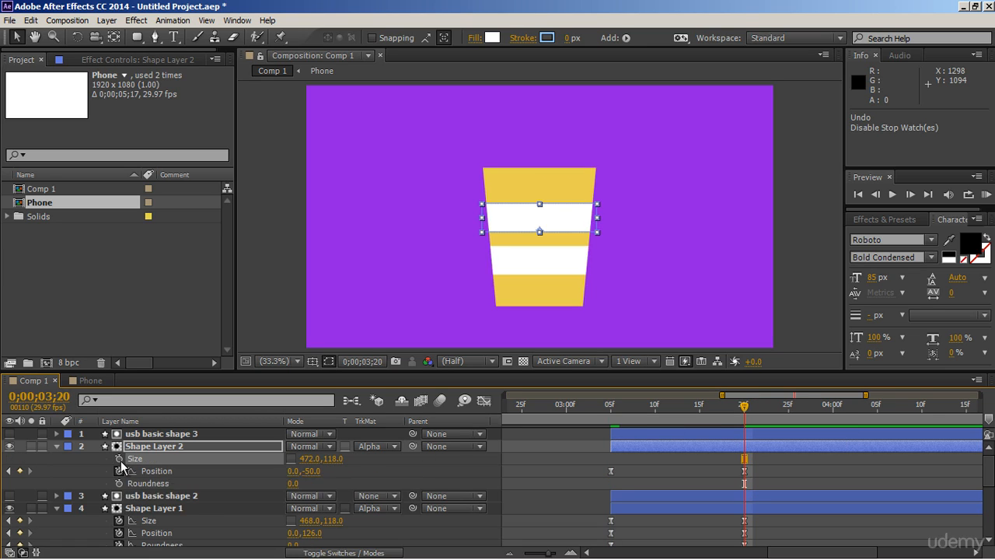
pyautogui.click(611, 412)
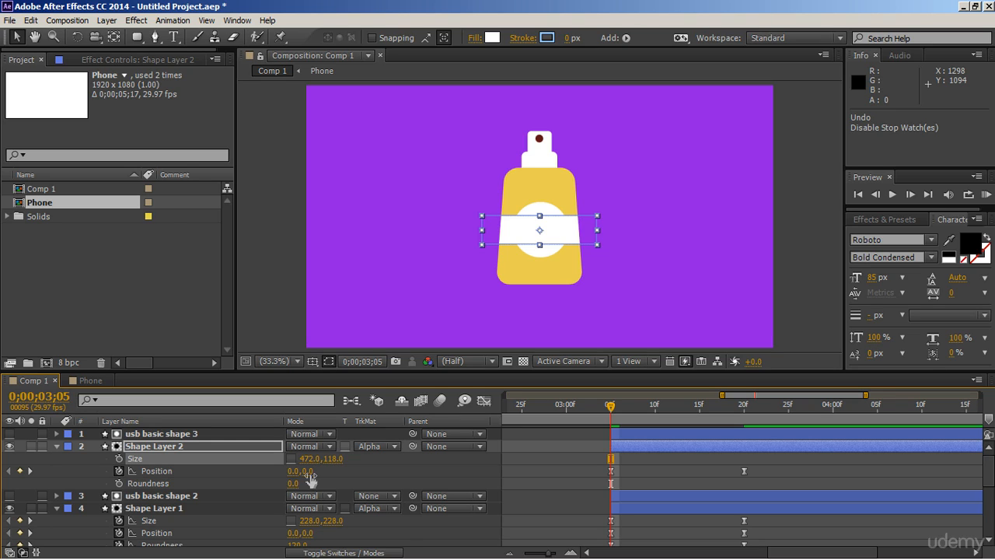
pyautogui.moveTo(308, 474); pyautogui.dragTo(109, 447)
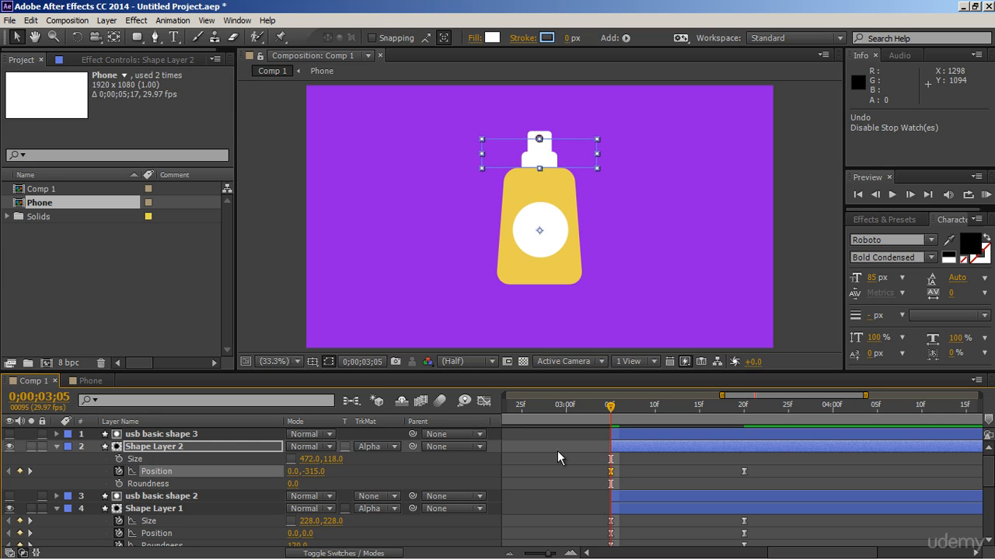
# - Shift Shape Layer 2 and its matte usb basic shape 3 in time so both start at 0;00;03;10
pyautogui.click(654, 412)
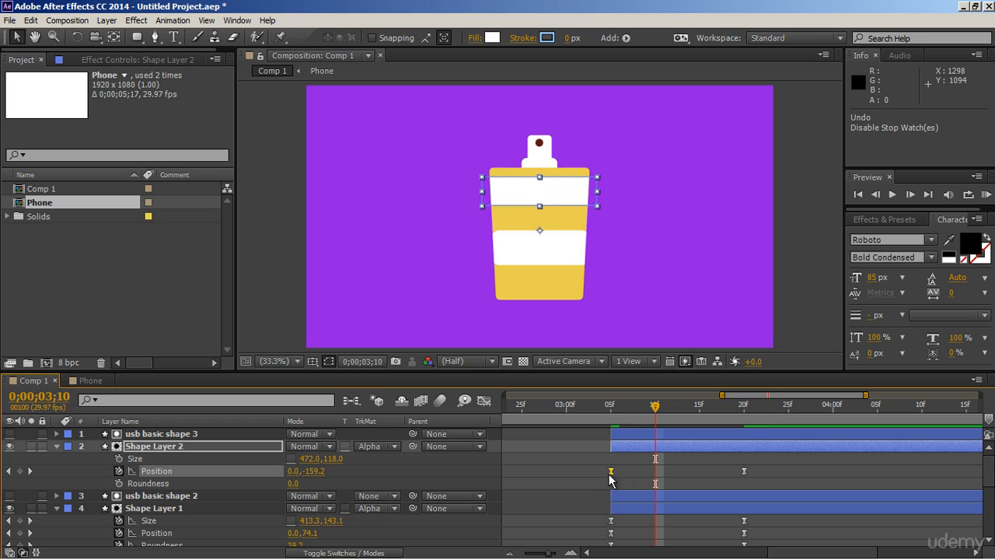
pyautogui.moveTo(594, 470); pyautogui.dragTo(776, 477)
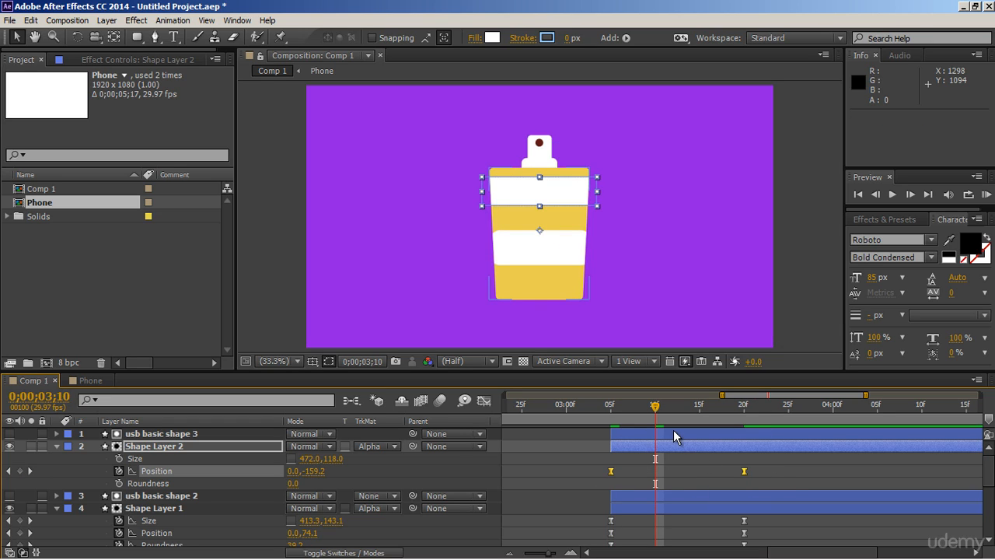
pyautogui.keyDown('shift'); pyautogui.click(674, 430); pyautogui.keyUp('shift')
pyautogui.moveTo(670, 444); pyautogui.dragTo(711, 446)
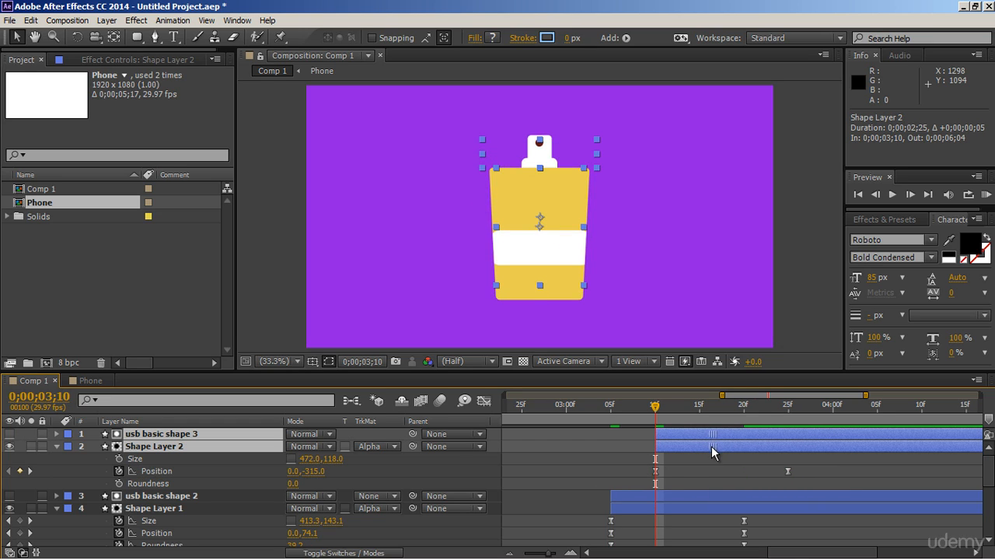
# - Play the animation from 0;00;03;05 and scrub to 0;00;03;16 to check how the upper band enters the cup
pyautogui.click(617, 432)
pyautogui.click(610, 418)
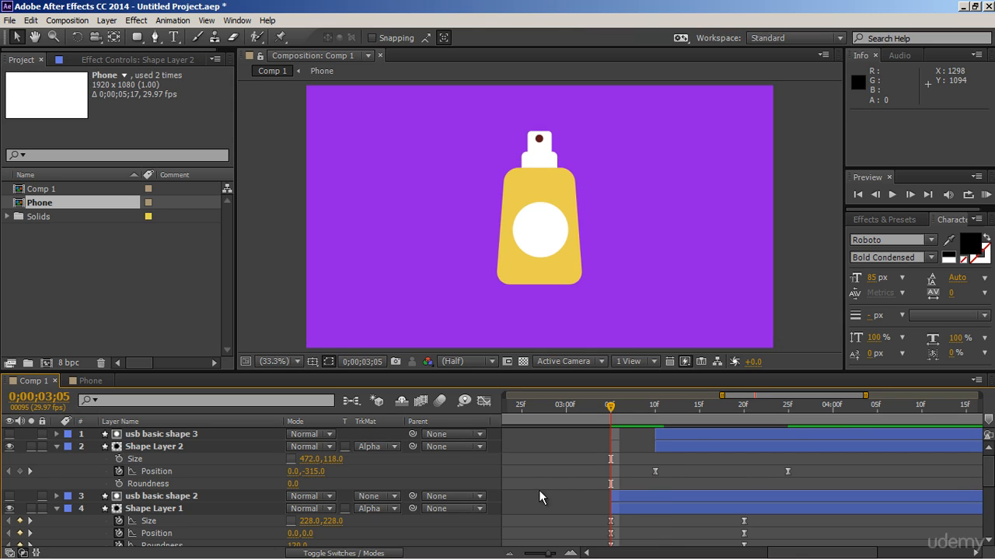
pyautogui.press('space')
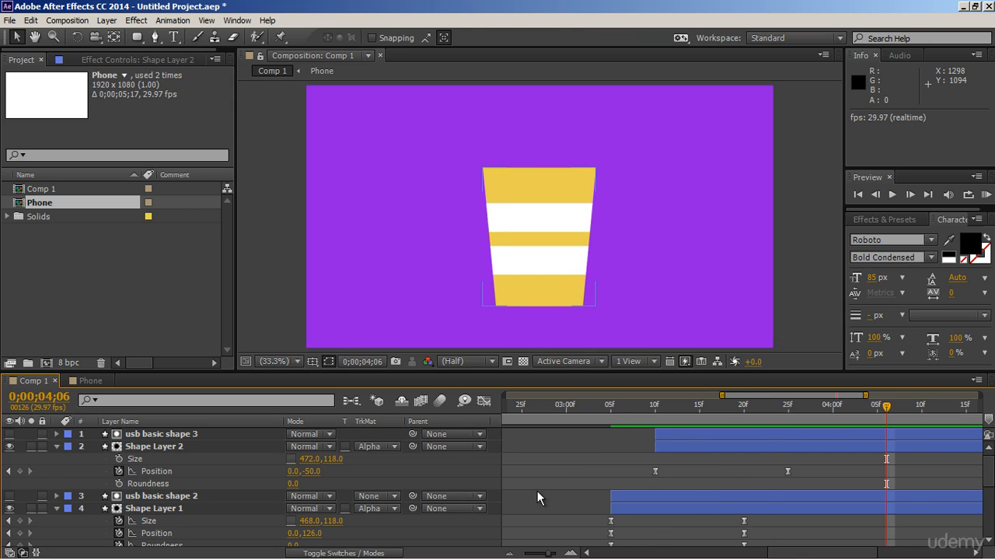
pyautogui.press('space')
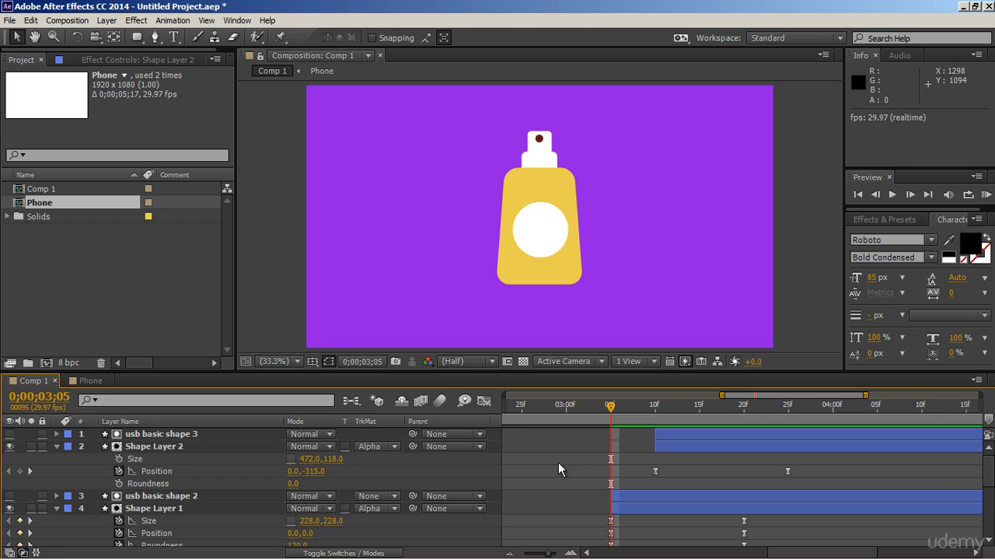
pyautogui.press('space')
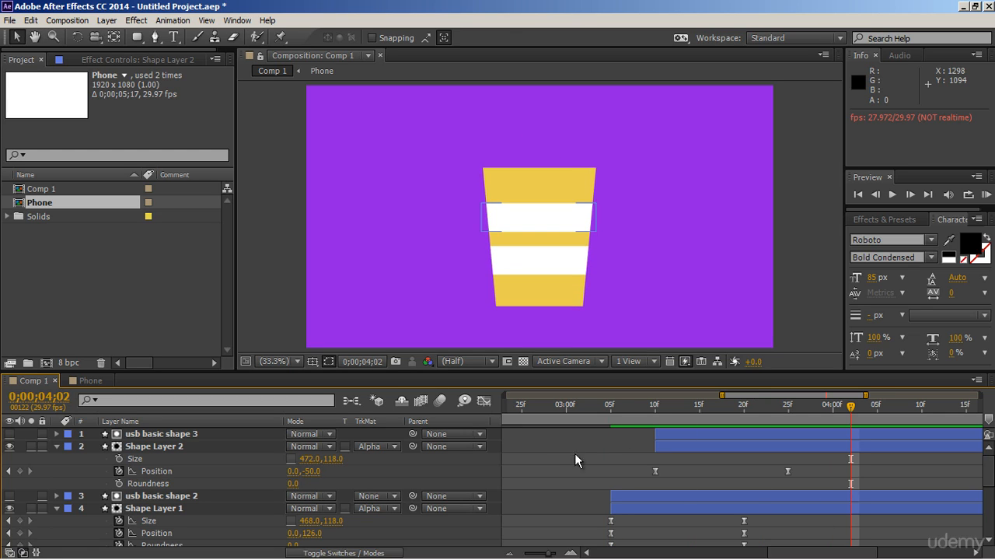
pyautogui.moveTo(657, 413); pyautogui.dragTo(682, 417)
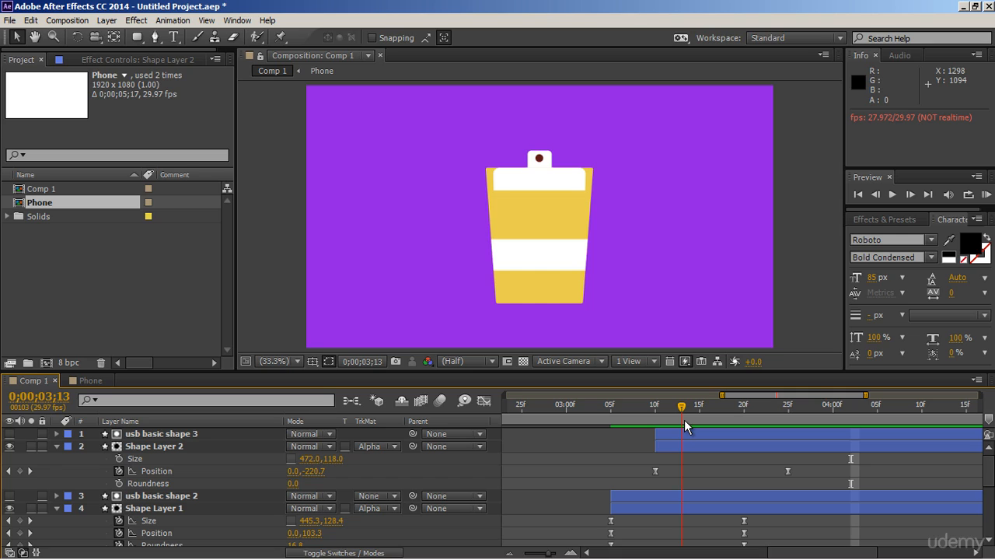
pyautogui.moveTo(684, 420); pyautogui.dragTo(704, 422)
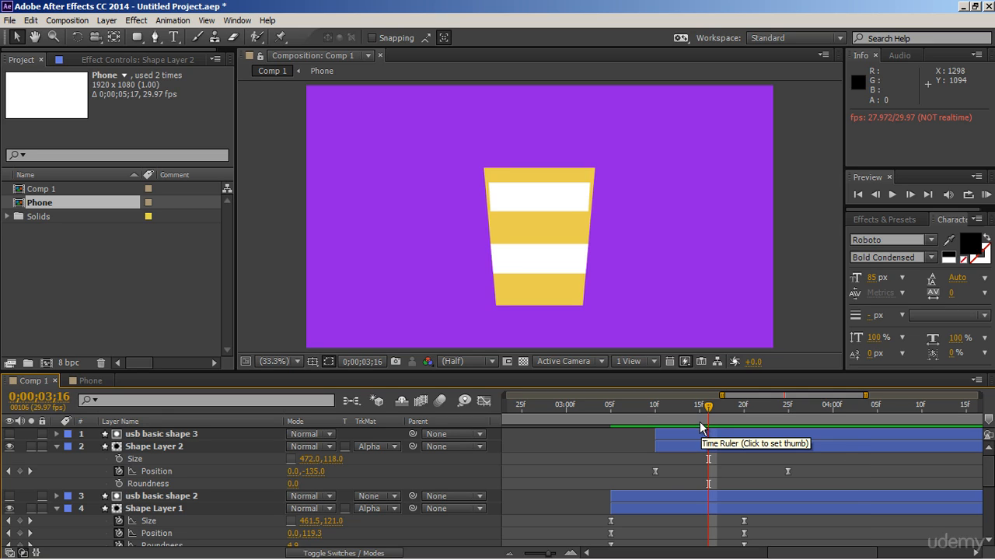
# - Set Shape Layer 2's rectangle size to 570 × 118 and preview the result from 0;00;03;10
pyautogui.click(657, 412)
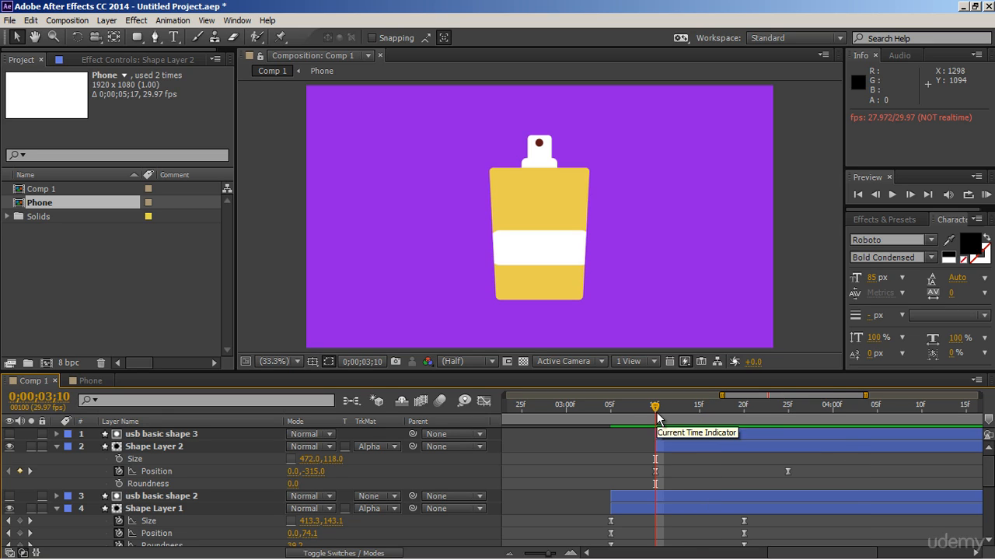
pyautogui.click(333, 459)
pyautogui.moveTo(339, 460); pyautogui.dragTo(389, 462)
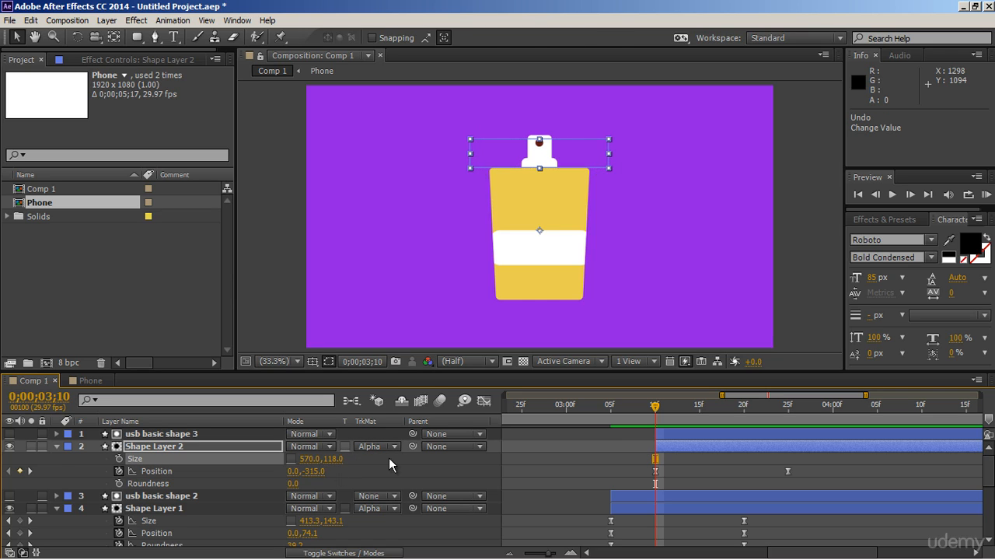
pyautogui.click(595, 471)
pyautogui.press('space')
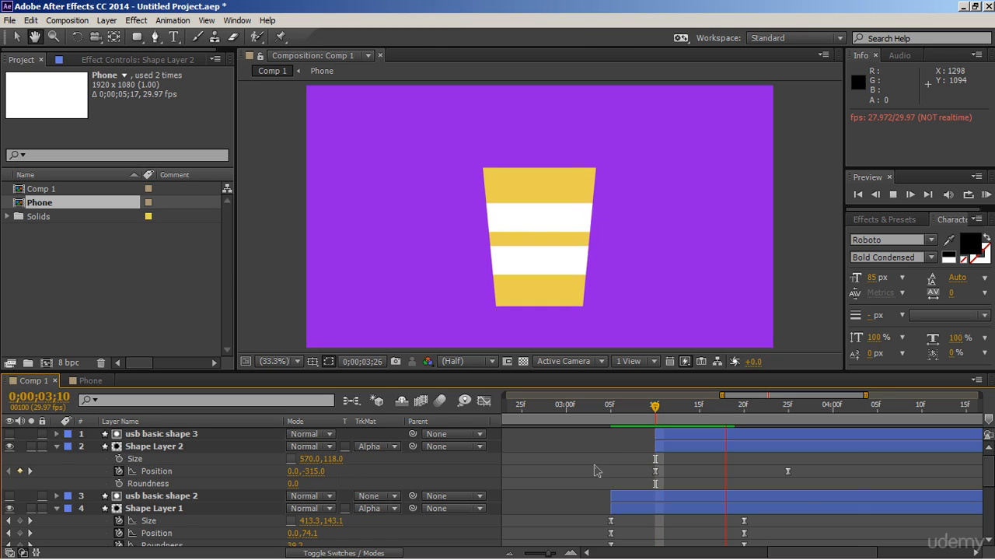
# - Move the matte layer usb basic shape 3 back to start at 0;00;03;05 and check its Path and Radius keyframe timing
pyautogui.moveTo(656, 412); pyautogui.dragTo(690, 420)
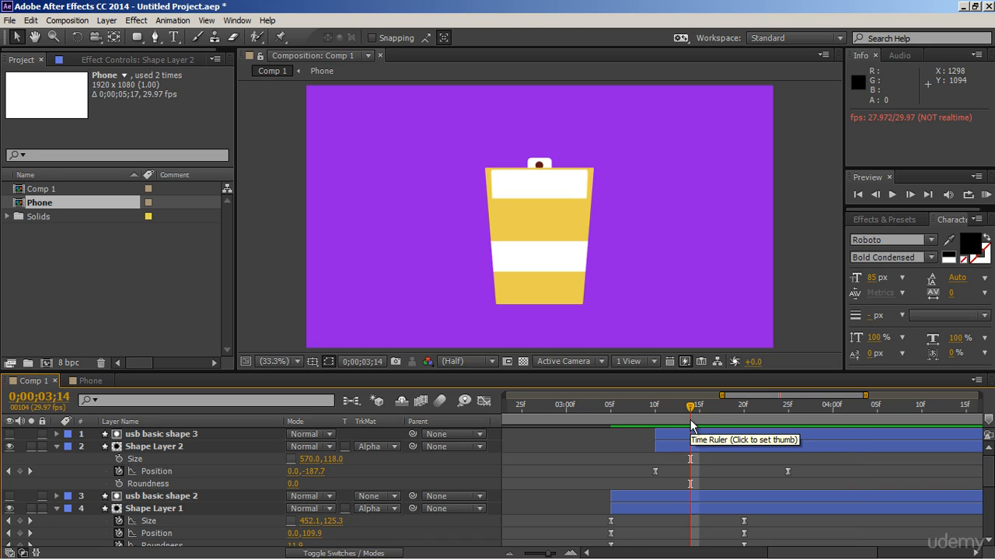
pyautogui.click(675, 435)
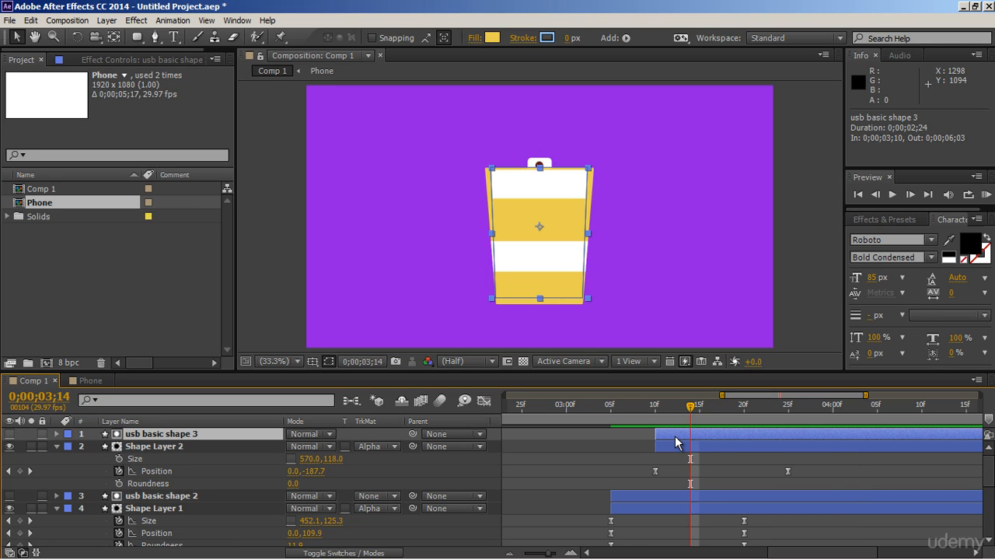
pyautogui.click(658, 422)
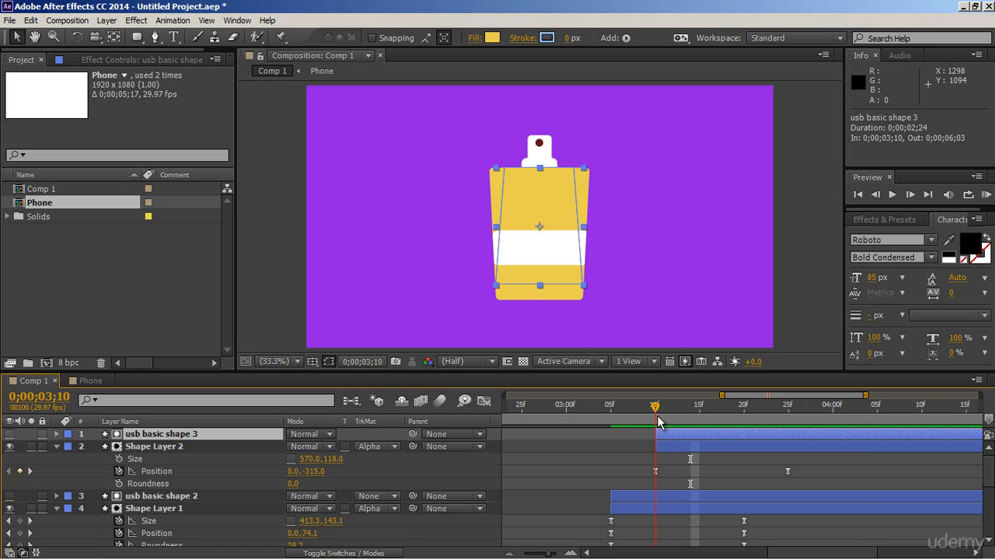
pyautogui.click(672, 416)
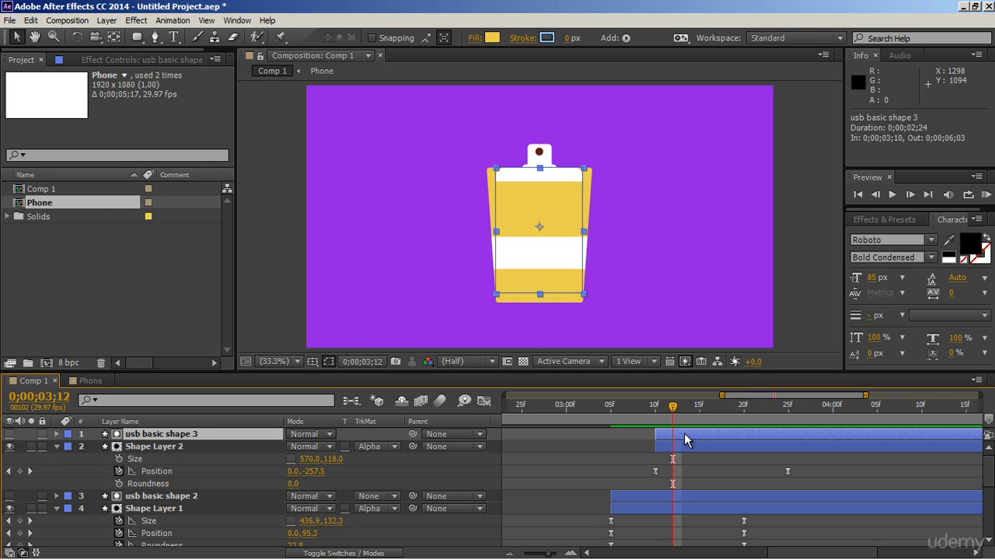
pyautogui.moveTo(684, 439); pyautogui.dragTo(786, 426)
pyautogui.click(572, 465)
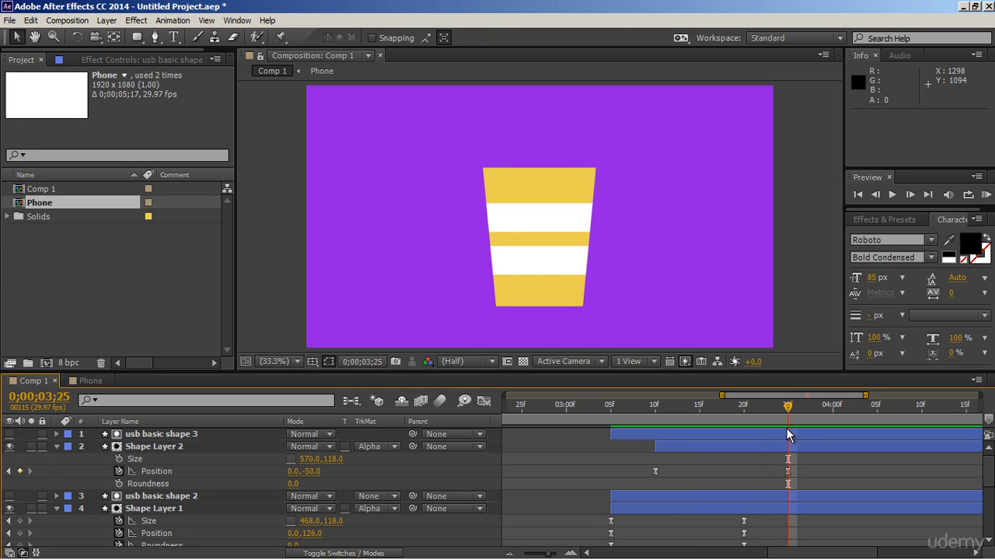
pyautogui.click(787, 429)
pyautogui.press('u')
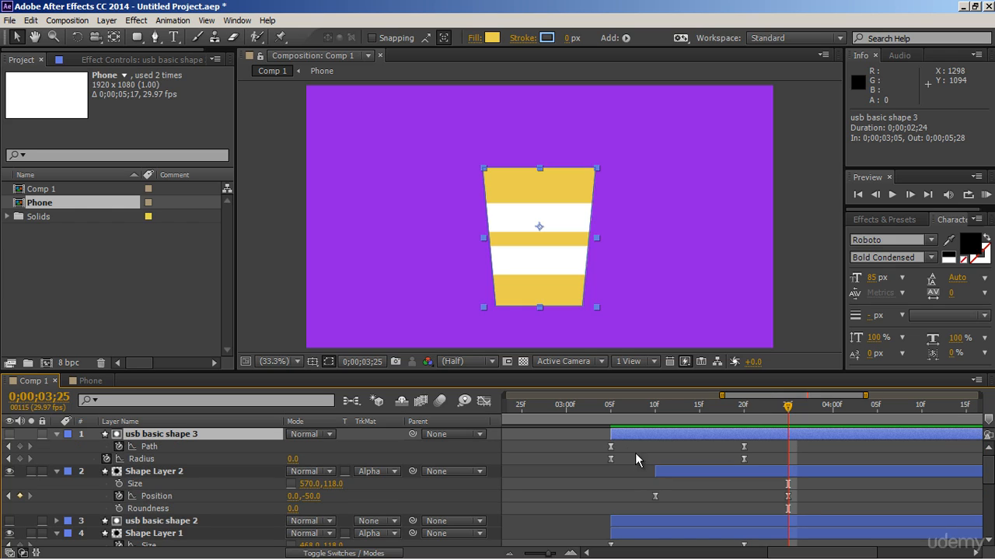
pyautogui.moveTo(612, 464)
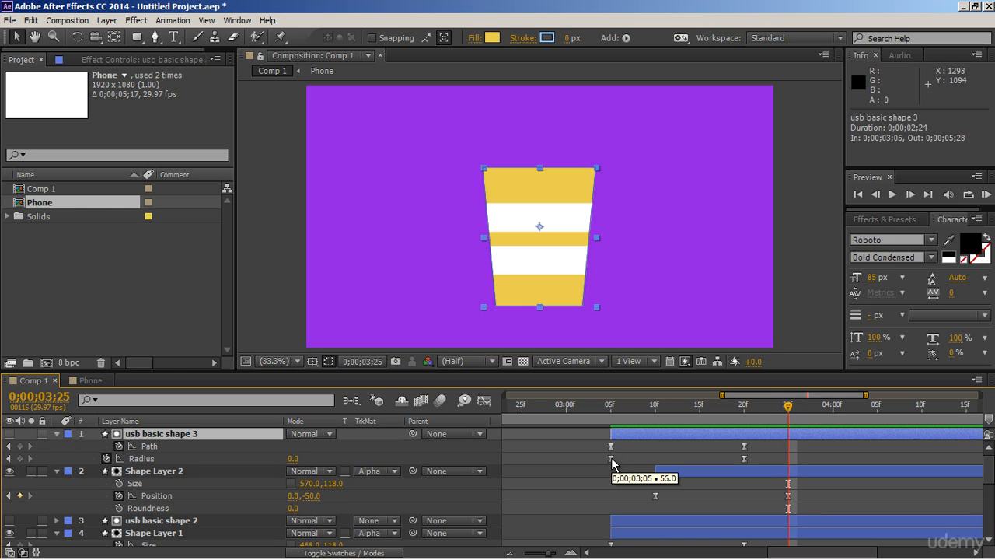
pyautogui.press('u')
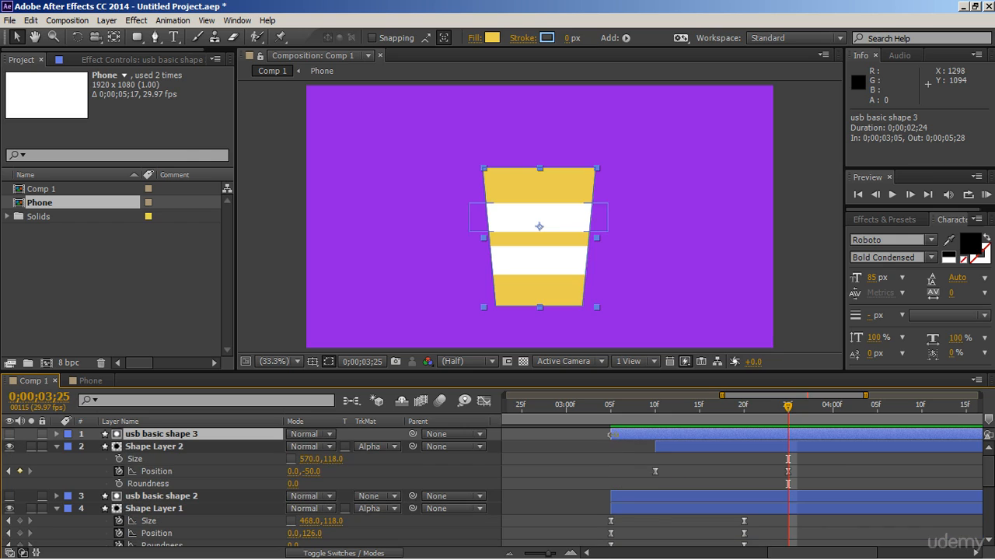
# - Play the morph twice from 0;00;03;05 to check both bands against the cup's edges
pyautogui.click(611, 411)
pyautogui.click(562, 462)
pyautogui.press('space')
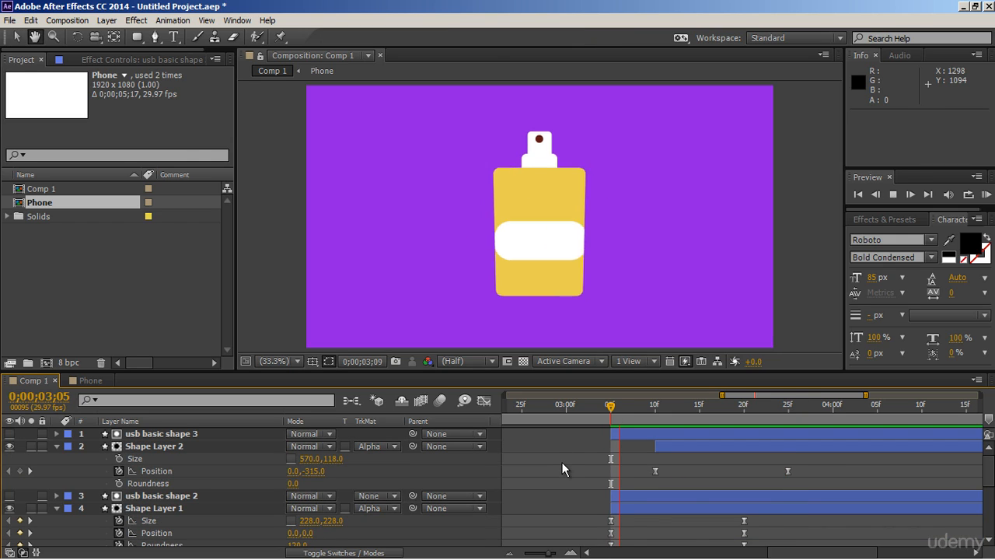
pyautogui.press('space')
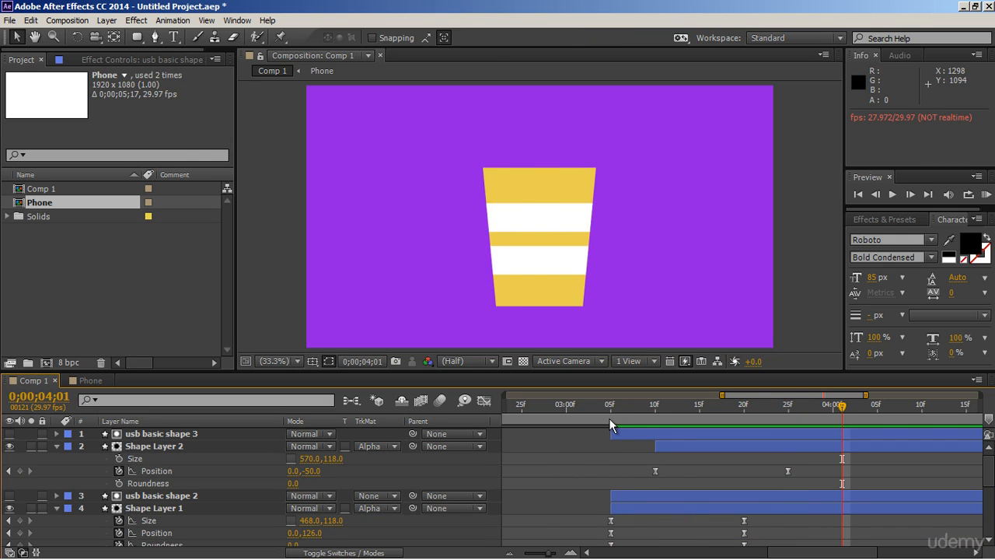
pyautogui.click(609, 418)
pyautogui.press('space')
pyautogui.press('space')
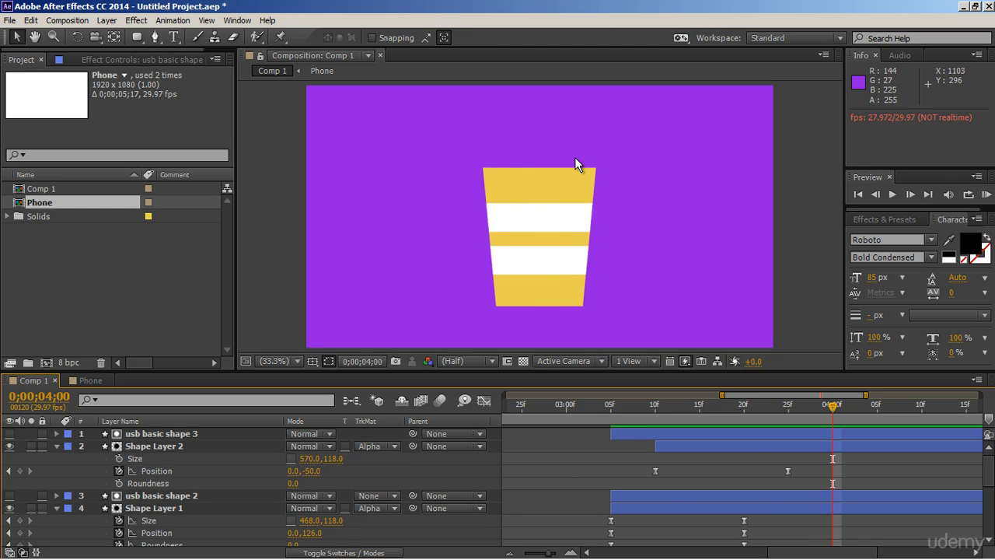
# - At 0;00;03;25, draw a white rectangle about 588 × 54 px across the cup's rim as a lid on a new shape layer
pyautogui.moveTo(656, 414); pyautogui.dragTo(636, 415)
pyautogui.moveTo(655, 459); pyautogui.dragTo(637, 459)
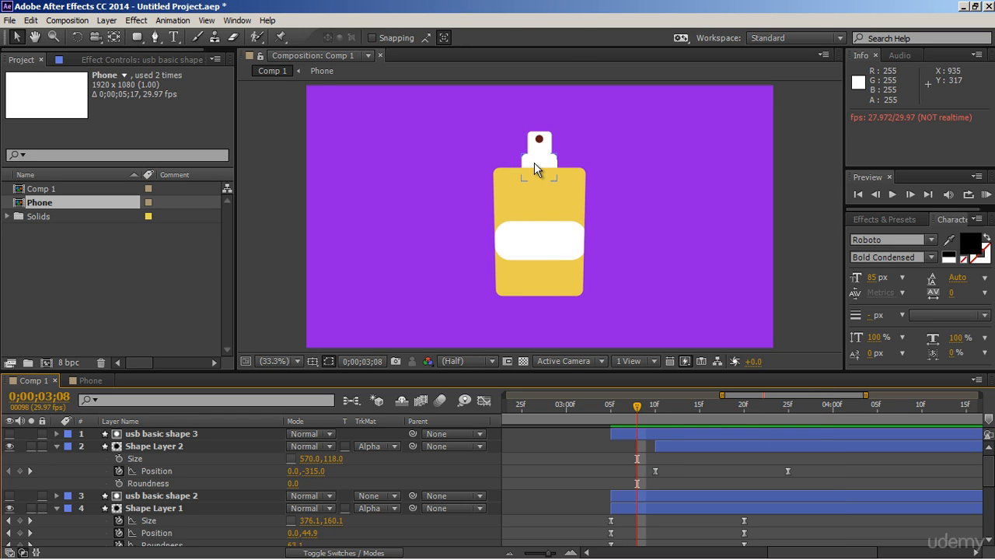
pyautogui.click(655, 405)
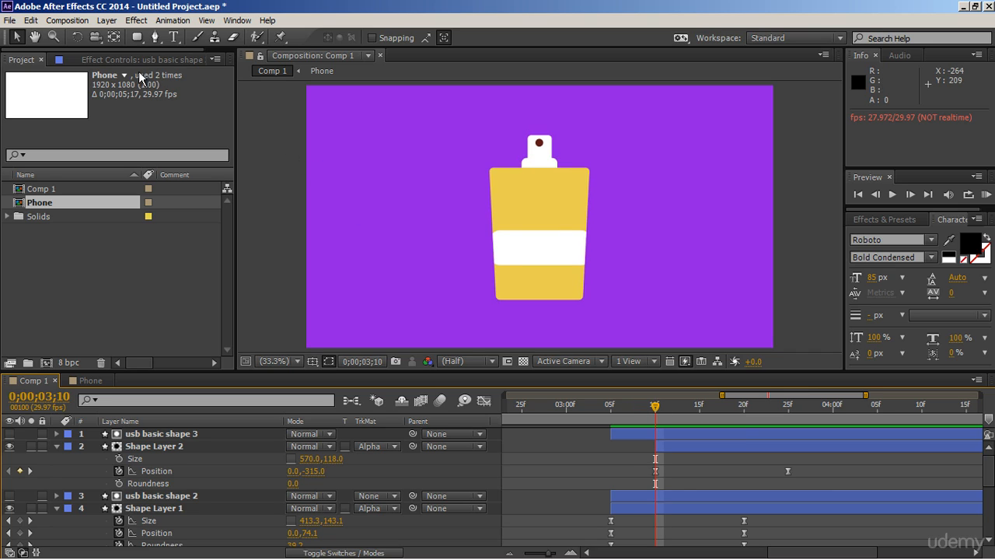
pyautogui.moveTo(141, 40); pyautogui.dragTo(158, 39)
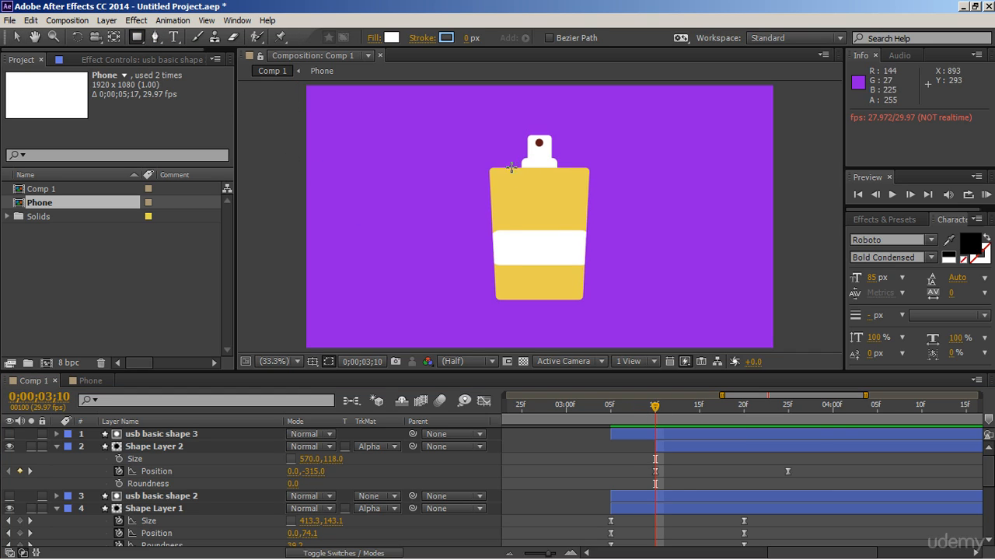
pyautogui.click(789, 414)
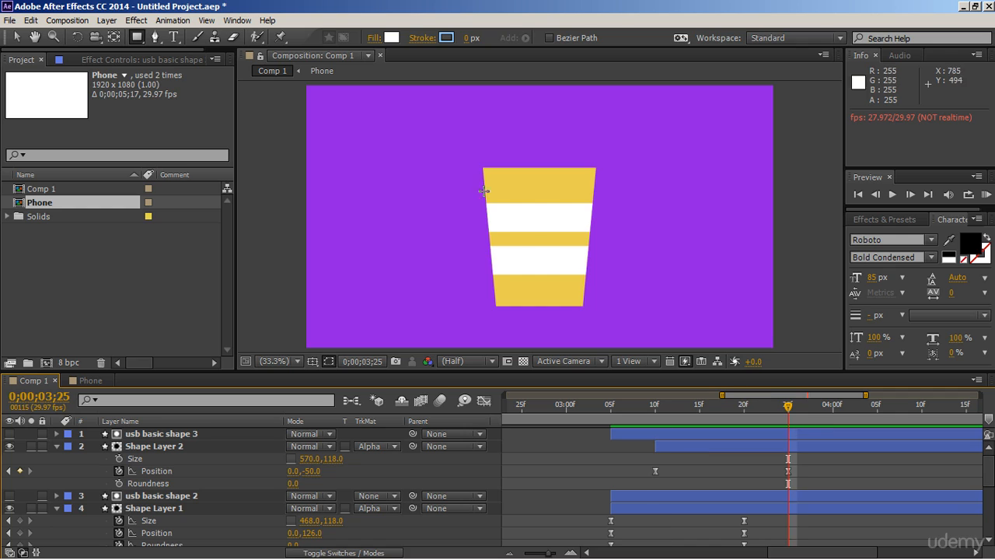
pyautogui.moveTo(467, 160); pyautogui.dragTo(610, 173)
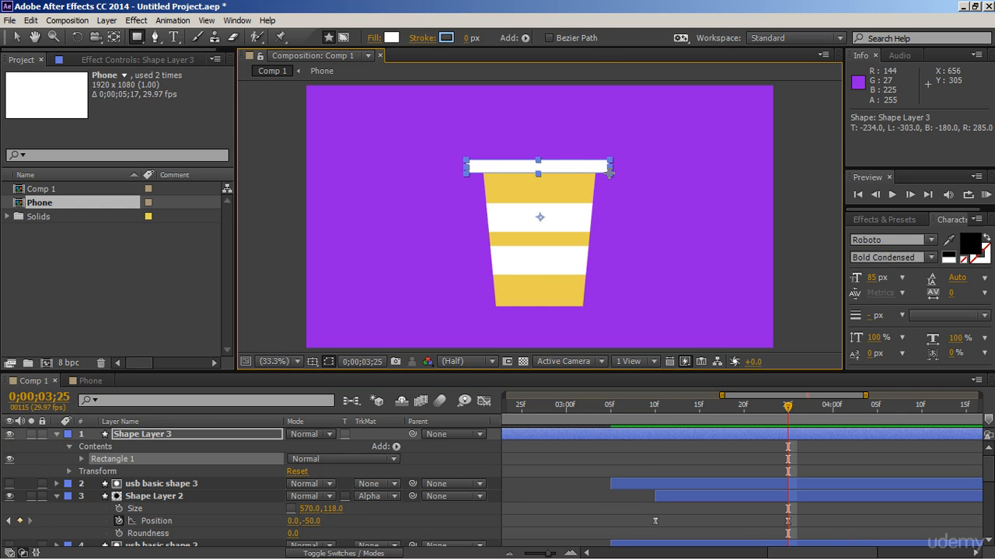
# - Narrow the white lid rectangle on Shape Layer 3 to 93% width and centre it over the cup's rim
pyautogui.press('v')
pyautogui.click(574, 448)
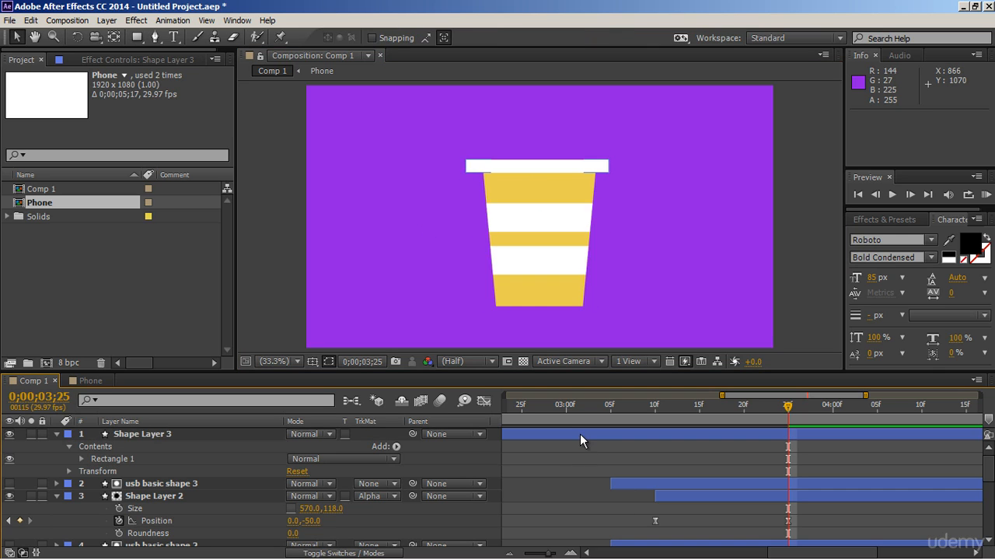
pyautogui.click(580, 436)
pyautogui.scroll(3, 579, 223)
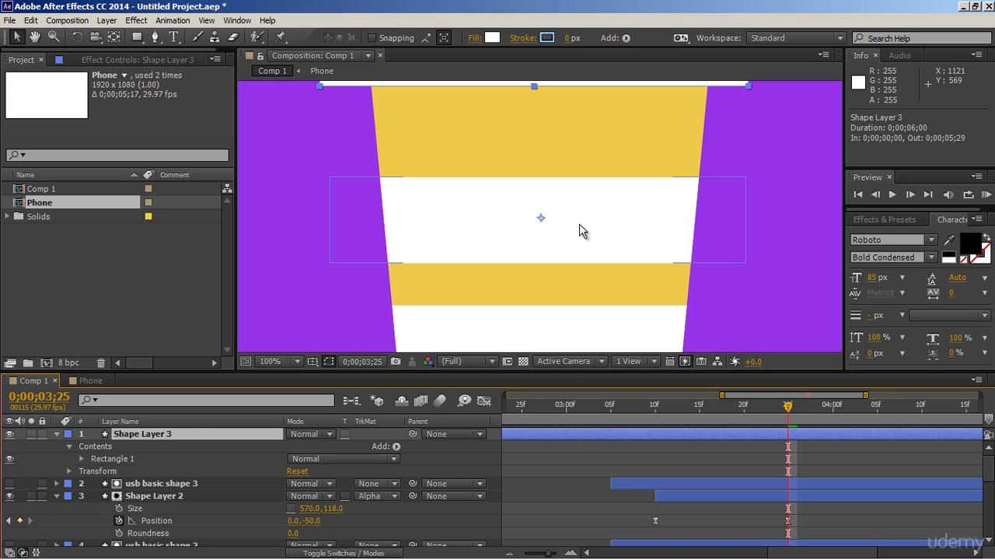
pyautogui.moveTo(533, 199); pyautogui.dragTo(542, 288)
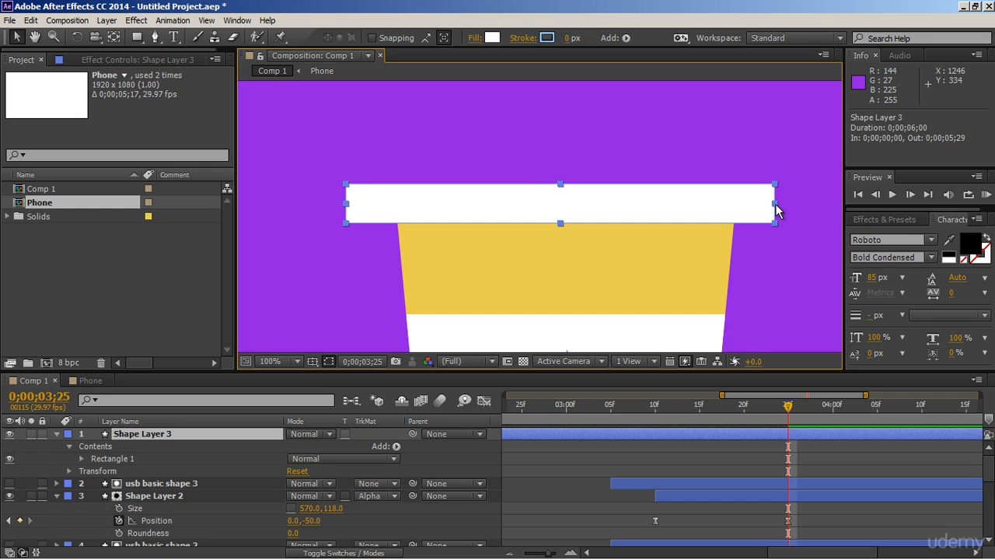
pyautogui.moveTo(776, 204); pyautogui.dragTo(761, 205)
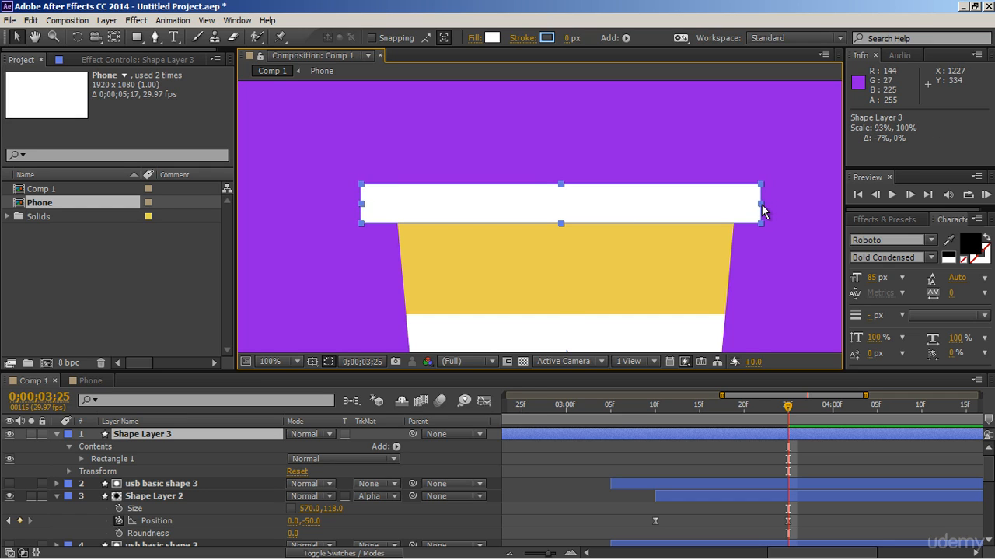
pyautogui.scroll(-2, 555, 215)
pyautogui.click(554, 217)
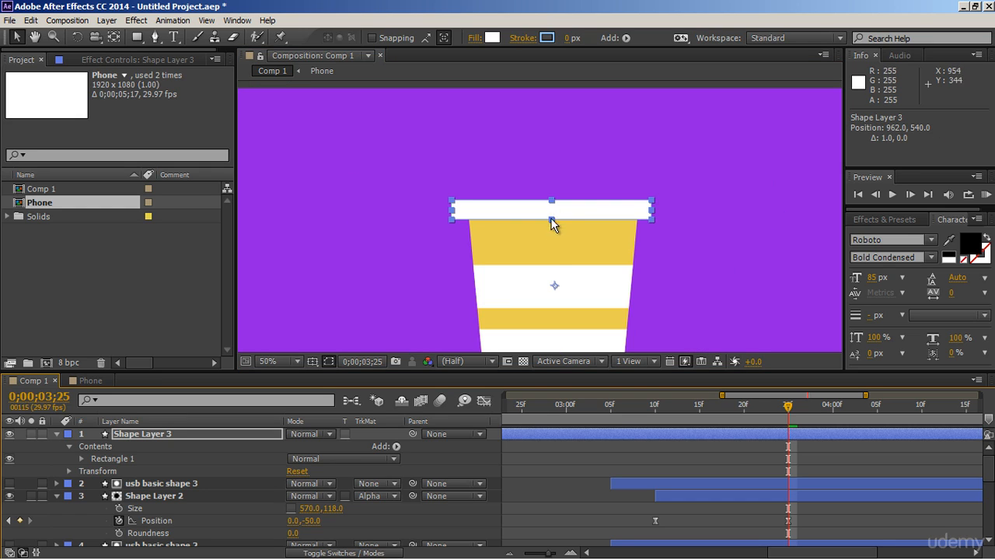
# - Move Shape Layer 3's anchor point to the centre of the lid rectangle and deselect the layer
pyautogui.click(115, 38)
pyautogui.moveTo(554, 285); pyautogui.dragTo(563, 203)
pyautogui.scroll(2, 552, 217)
pyautogui.press(',')
pyautogui.press('v')
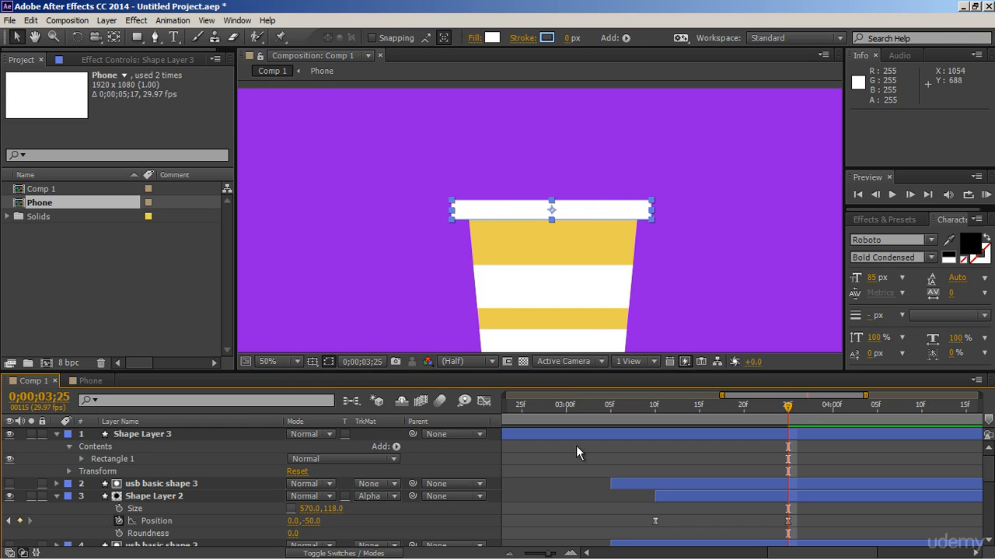
pyautogui.click(576, 450)
pyautogui.click(296, 361)
pyautogui.click(284, 161)
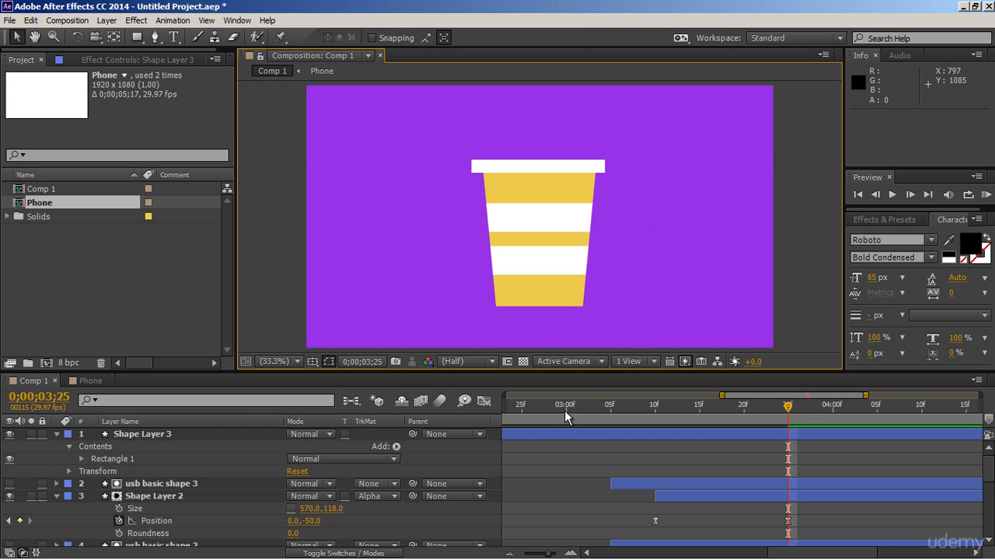
# - Trim the start of Shape Layer 3 to 0;00;03;10
pyautogui.click(628, 415)
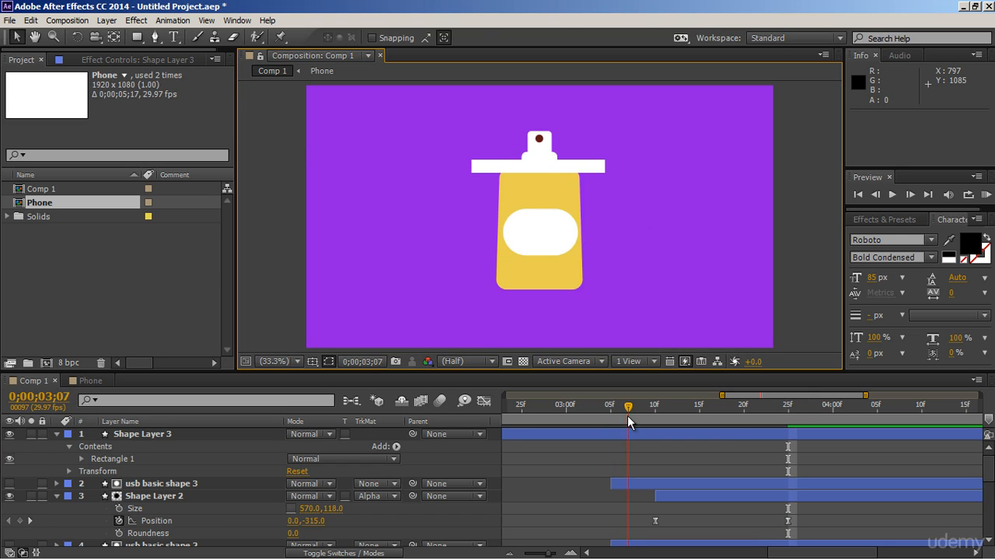
pyautogui.moveTo(628, 415); pyautogui.dragTo(657, 422)
pyautogui.click(657, 431)
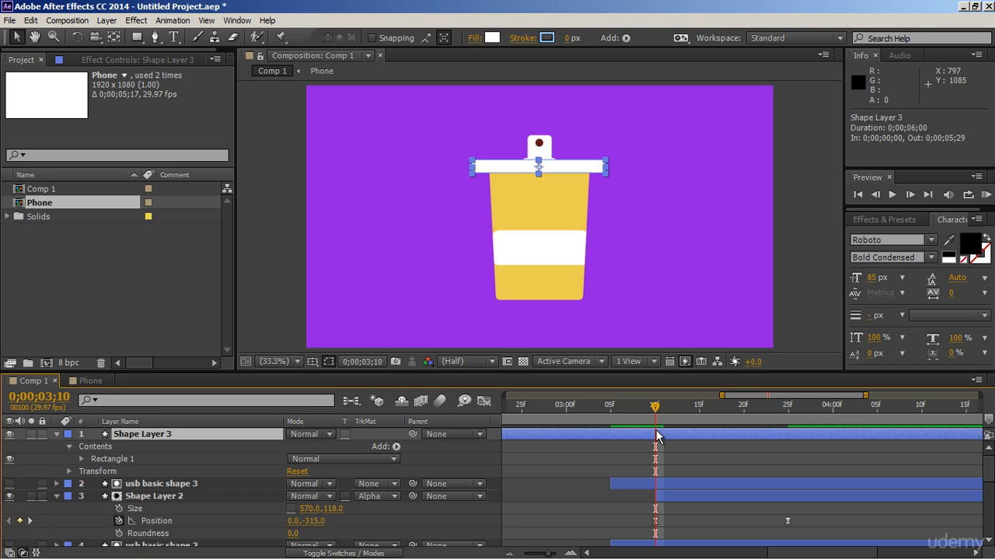
pyautogui.hotkey('alt', '[')
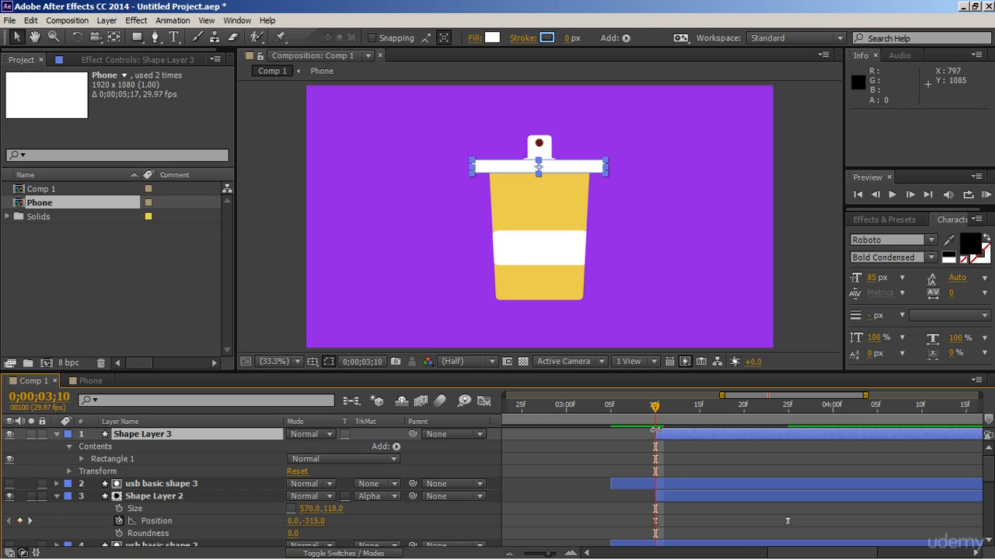
# - Add a Scale keyframe for the lid at 0;00;03;10 with unlinked values of 0% width and 100% height
pyautogui.press('s')
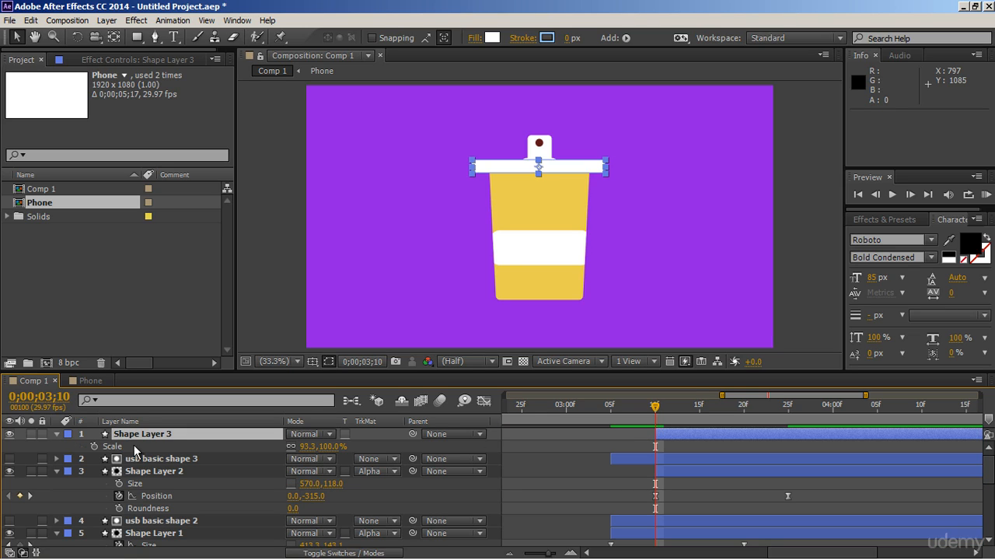
pyautogui.click(95, 446)
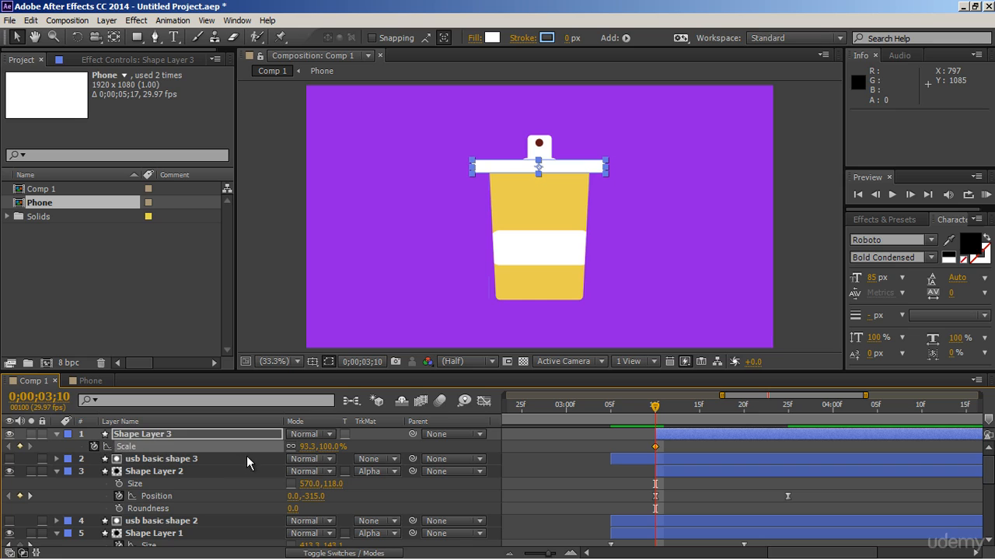
pyautogui.click(307, 447)
pyautogui.write('0')
pyautogui.press('Return')
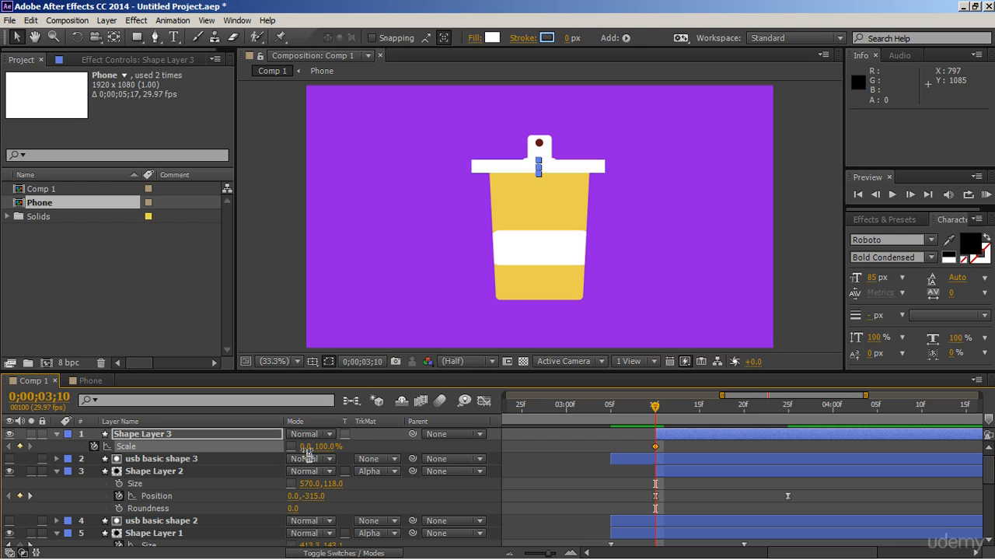
# - At 0;00;03;25, set the lid's horizontal scale to 94%
pyautogui.click(787, 416)
pyautogui.click(304, 446)
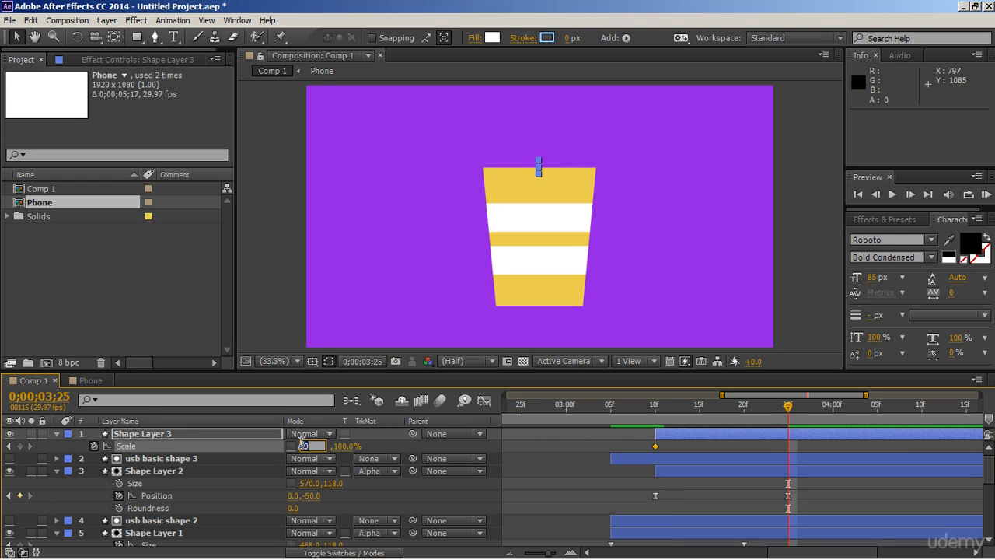
pyautogui.write('94')
pyautogui.press('Return')
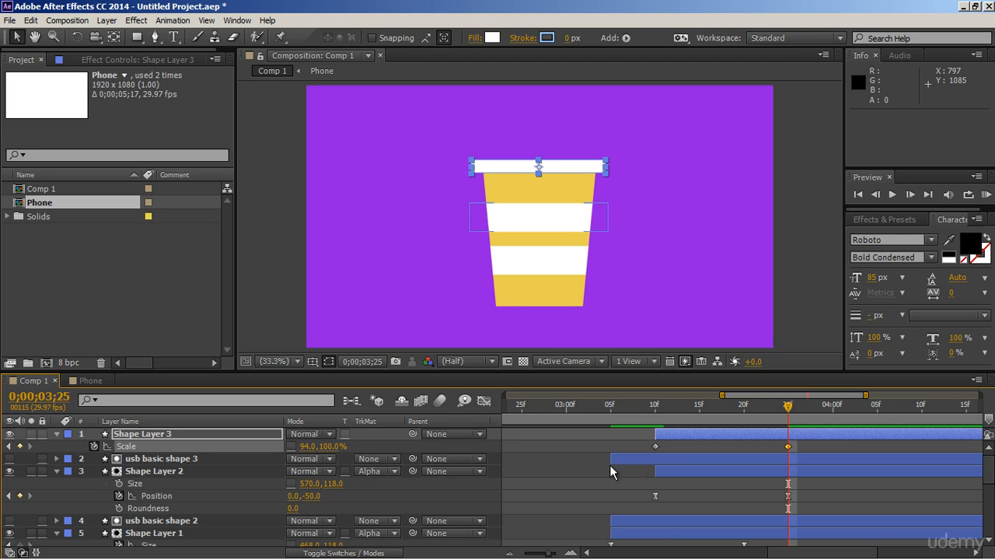
# - Ease both of the lid's Scale keyframes and reshape the width curve for a fast start and a slow finish
pyautogui.click(656, 447)
pyautogui.rightClick(656, 447)
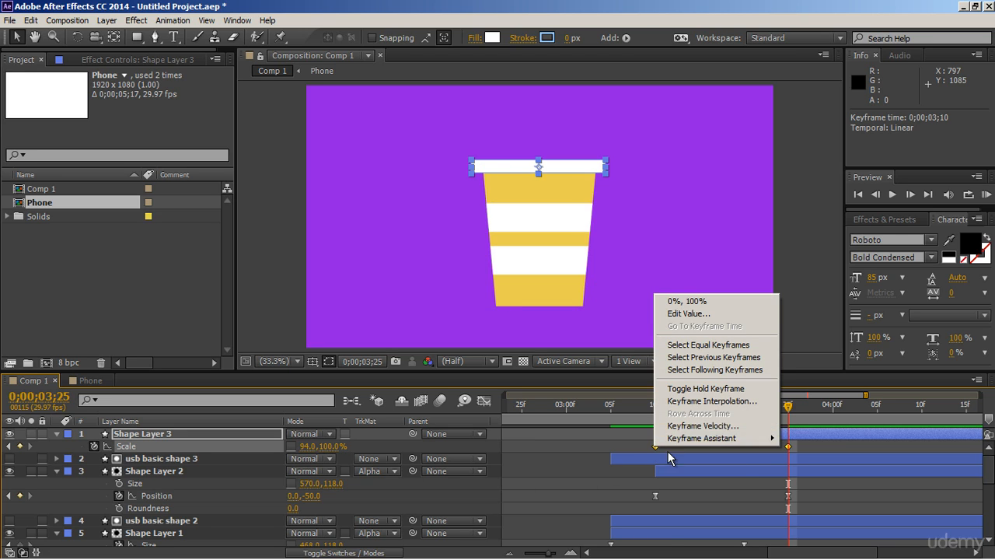
pyautogui.moveTo(675, 439)
pyautogui.click(811, 459)
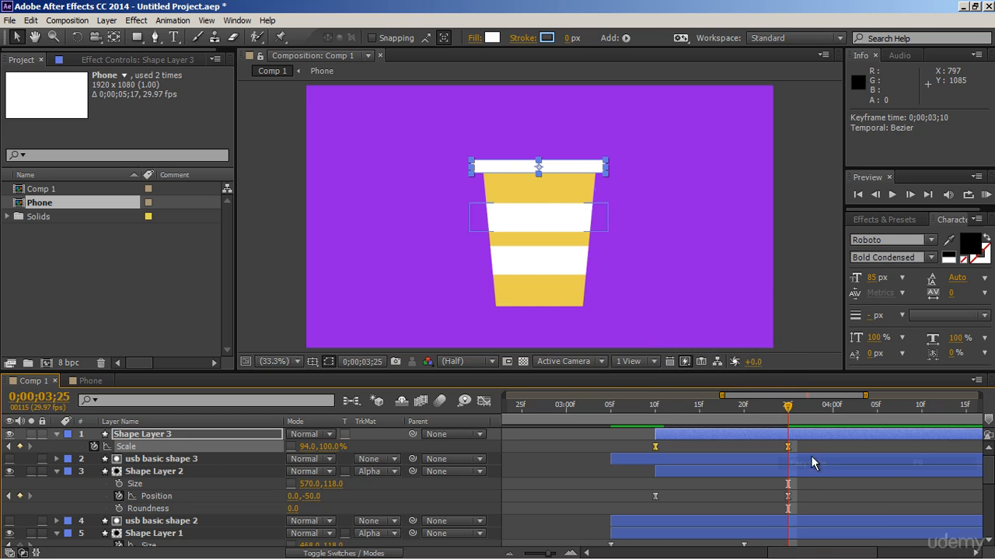
pyautogui.click(786, 446)
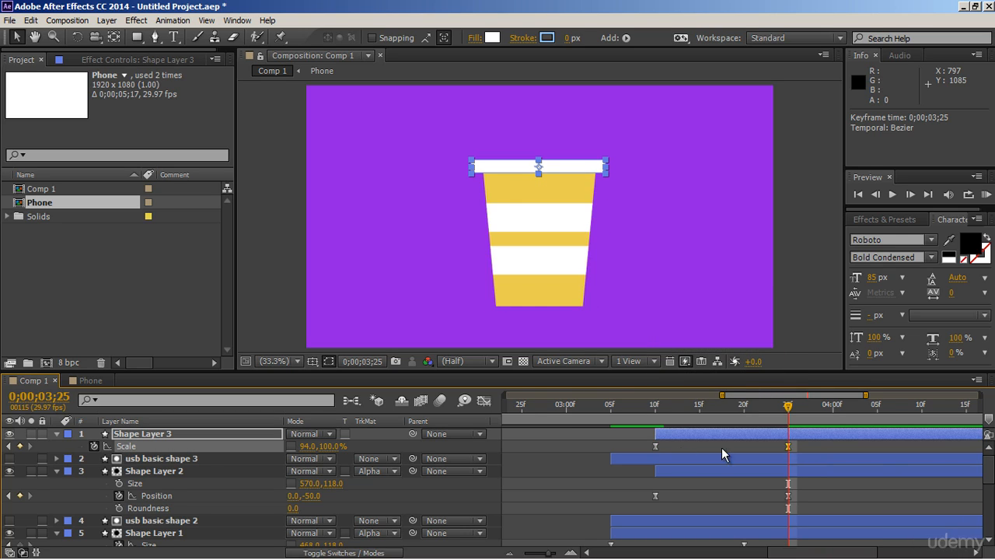
pyautogui.click(485, 400)
pyautogui.moveTo(703, 518); pyautogui.dragTo(659, 519)
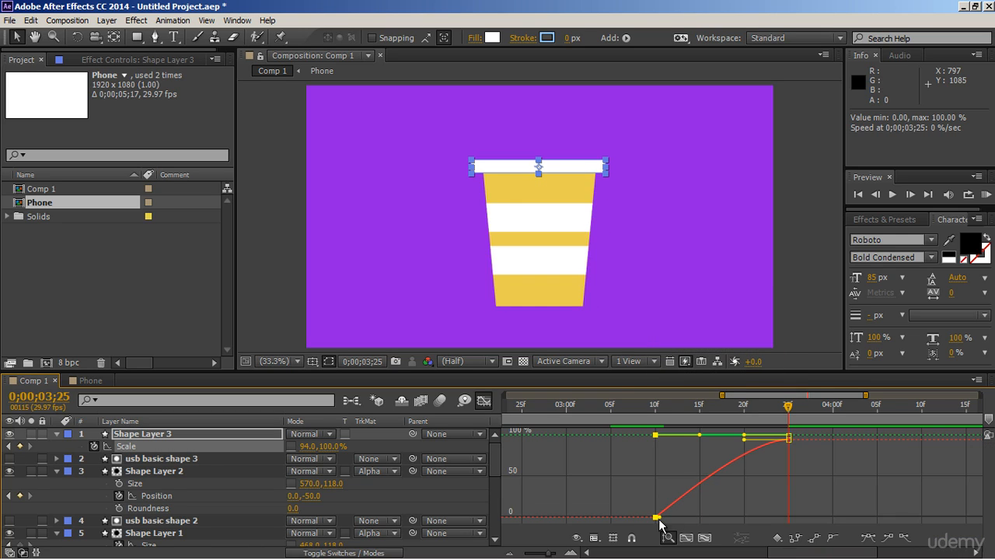
pyautogui.moveTo(745, 439); pyautogui.dragTo(687, 441)
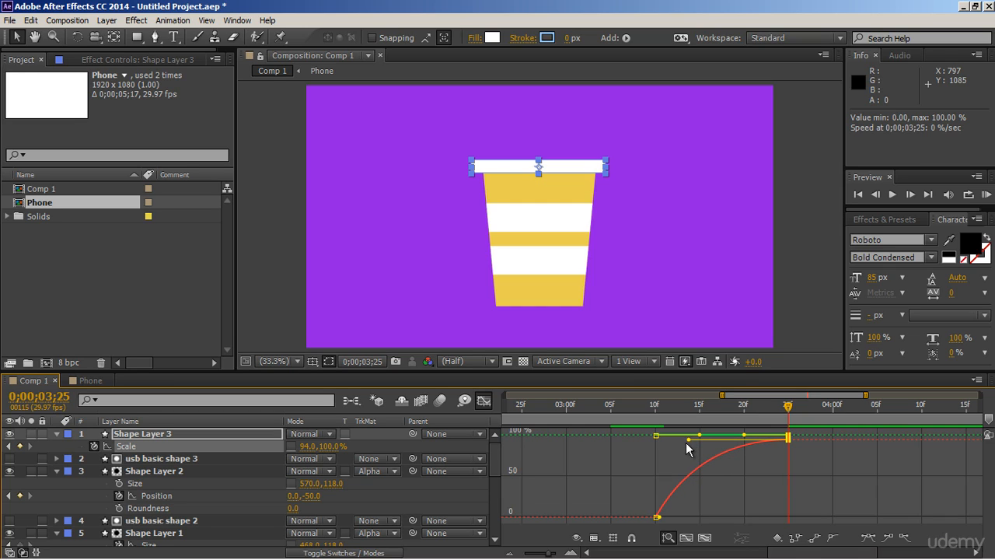
pyautogui.click(484, 400)
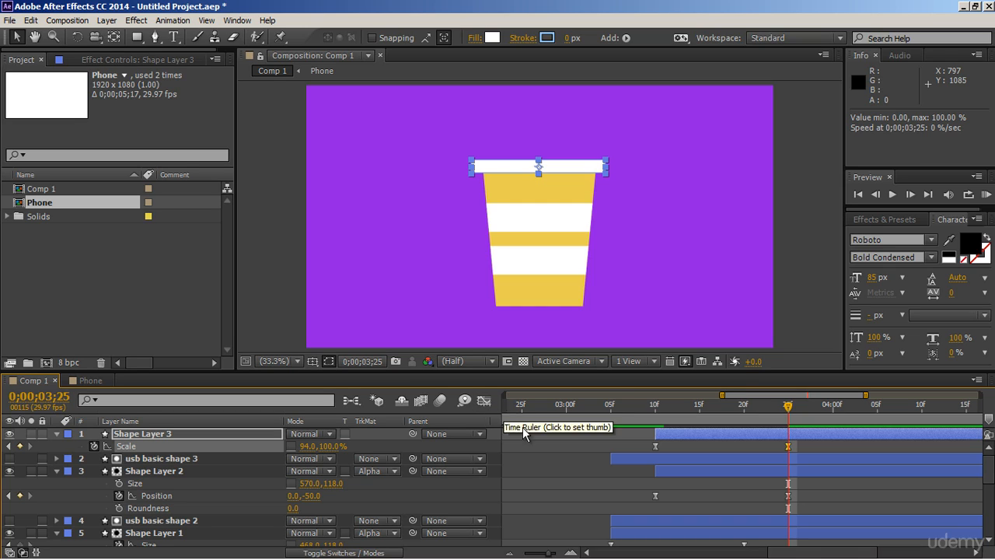
# - Preview the bottle-to-cup morph to check how the lid grows across the rim
pyautogui.click(613, 416)
pyautogui.press('space')
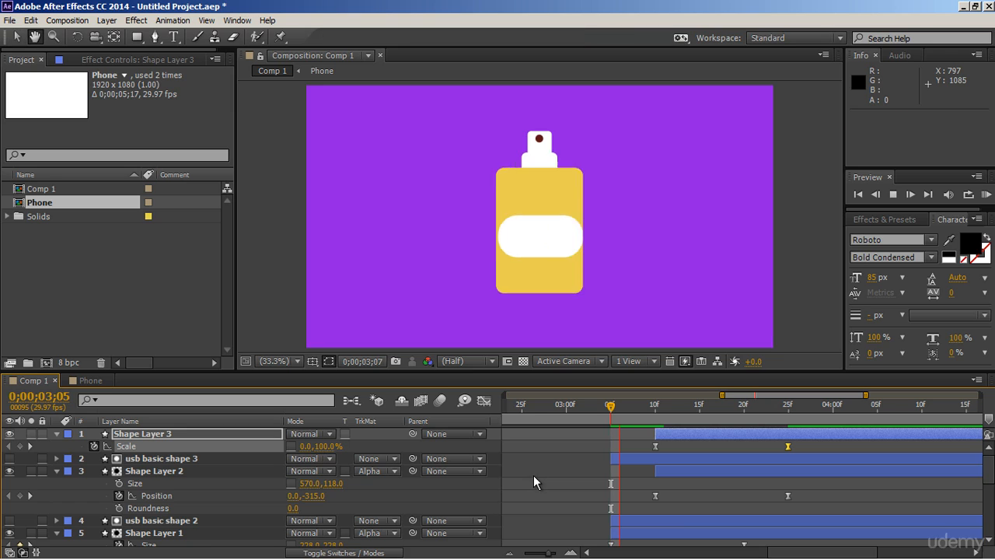
pyautogui.click(571, 412)
pyautogui.press('space')
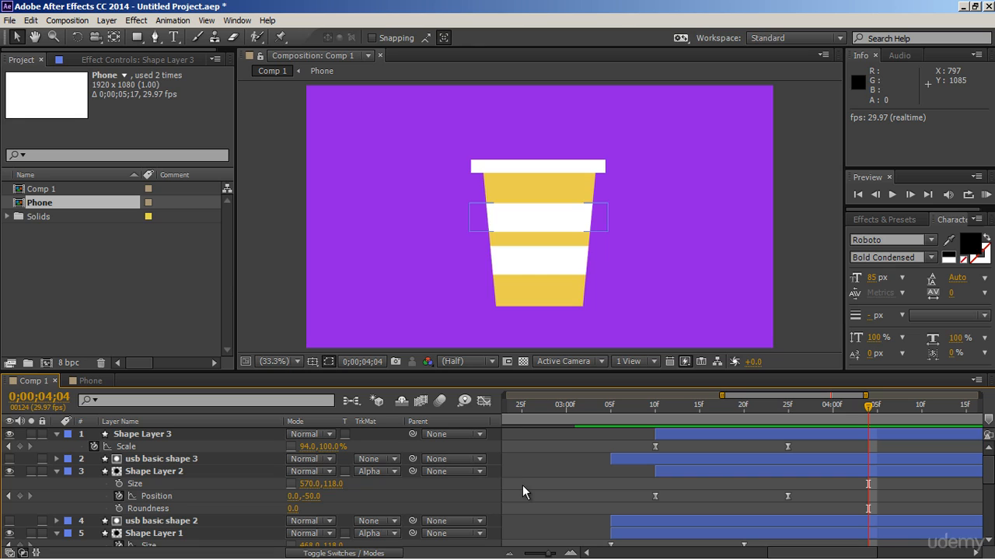
# - Hide Shape Layer 3 and return to 0;00;03;05, the start of the bottle morph
pyautogui.click(694, 433)
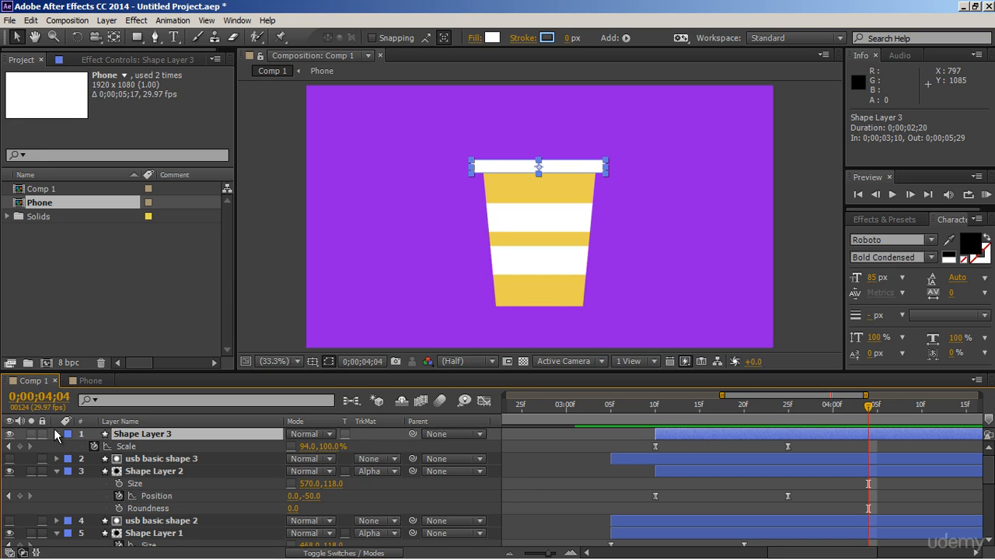
pyautogui.click(10, 434)
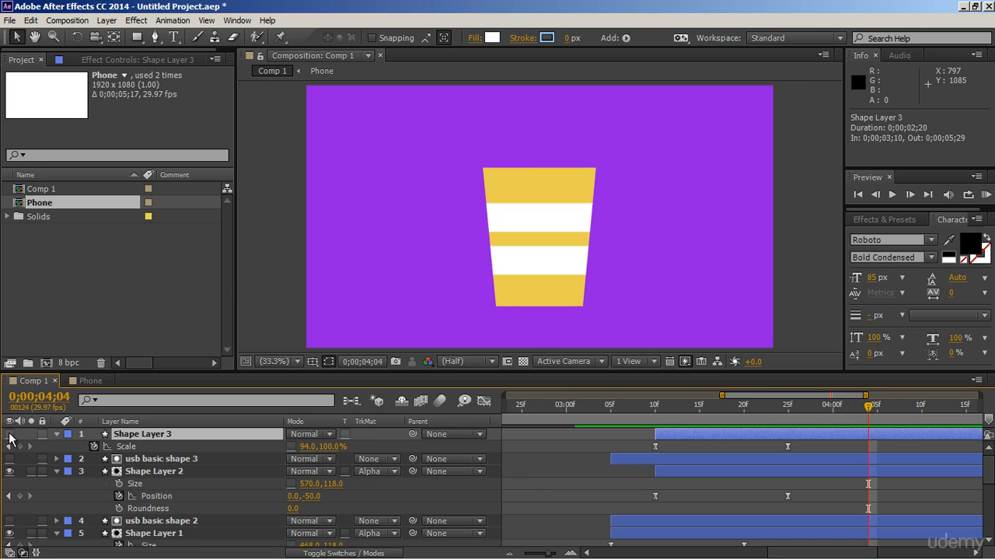
pyautogui.click(657, 418)
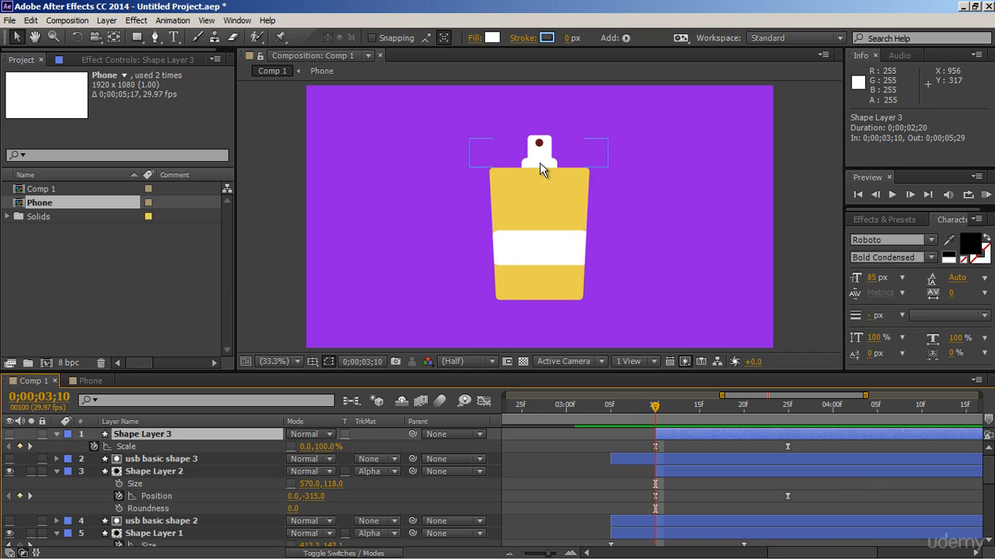
pyautogui.press('pageup')
pyautogui.press('pageup')
pyautogui.press('pageup')
pyautogui.press('pageup')
pyautogui.press('pageup')
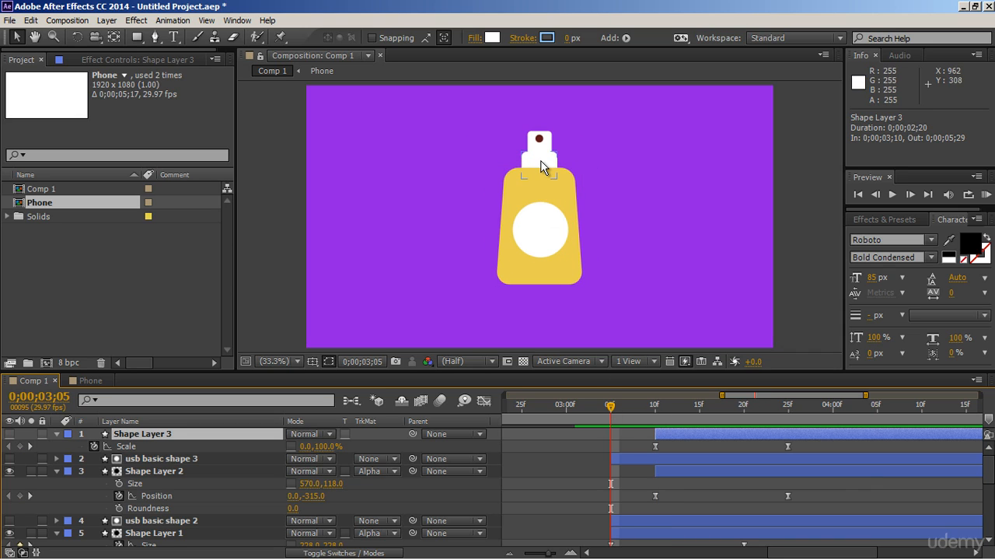
# - Delete the Position keyframes of usb upper shape and extend the layer's out point to 0;00;04;12
pyautogui.click(542, 167)
pyautogui.press('p')
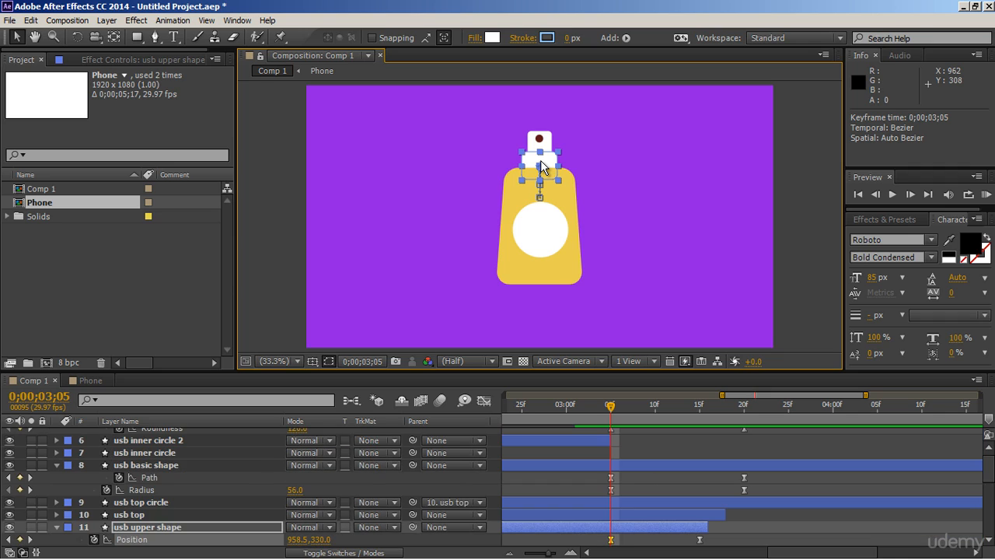
pyautogui.scroll(-1, 645, 456)
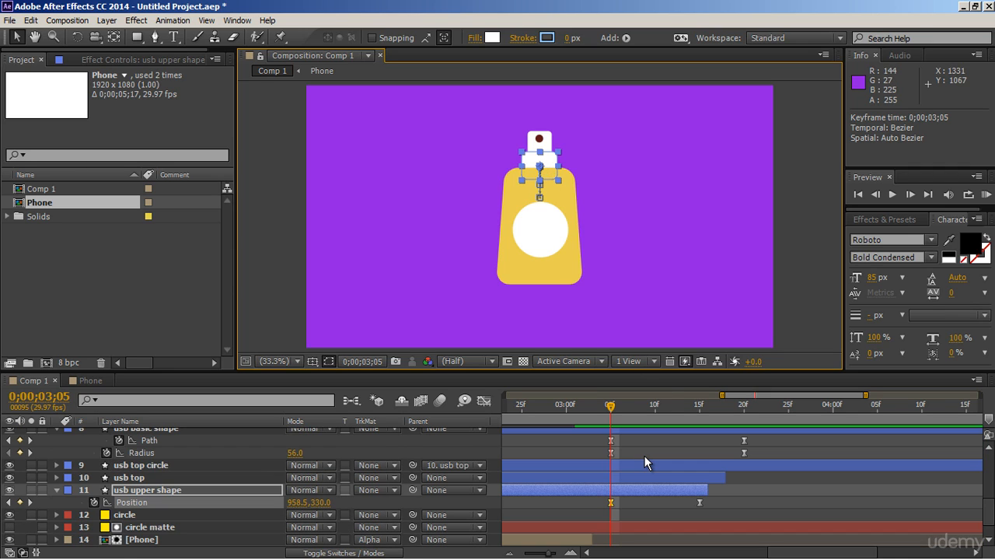
pyautogui.moveTo(721, 499); pyautogui.dragTo(591, 501)
pyautogui.press('Delete')
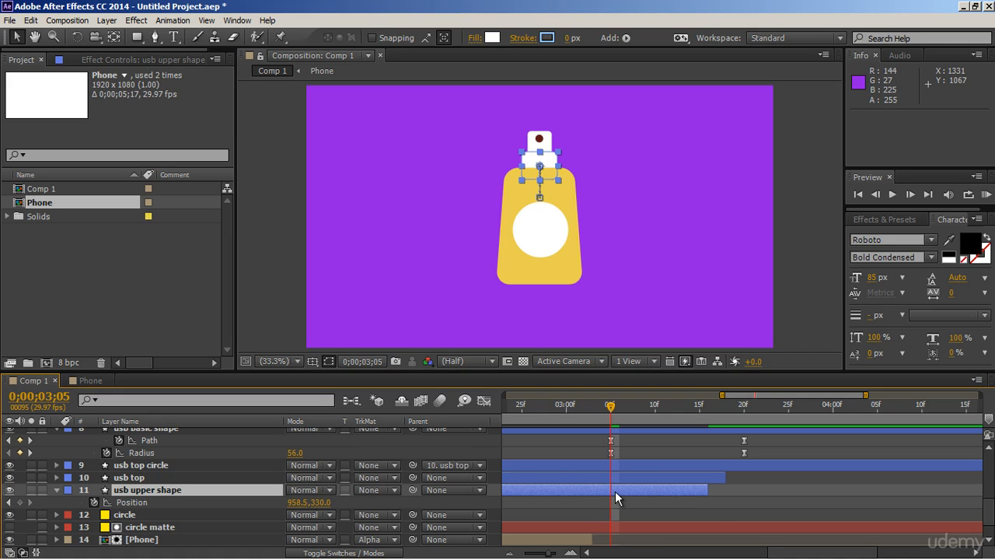
pyautogui.moveTo(706, 490); pyautogui.dragTo(948, 490)
# - At 0;00;03;05, start keyframing Size, Position and Roundness on the rectangle path of usb upper shape
pyautogui.click(57, 489)
pyautogui.click(59, 501)
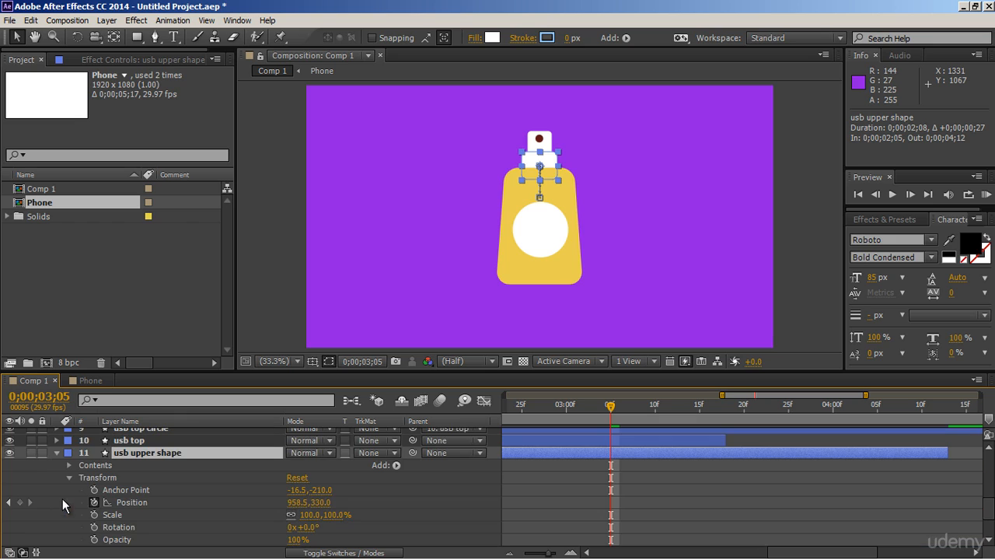
pyautogui.click(69, 477)
pyautogui.click(70, 465)
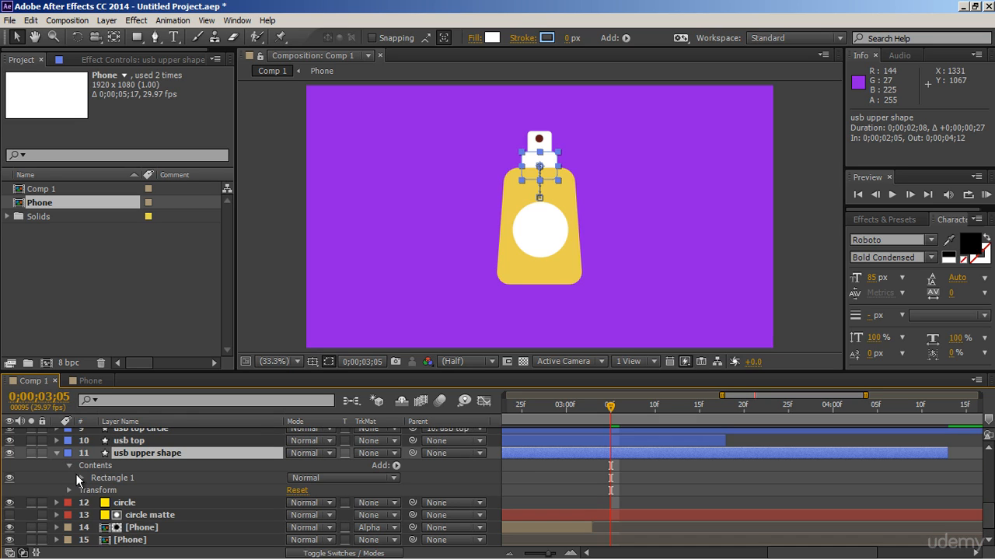
pyautogui.click(82, 477)
pyautogui.click(94, 490)
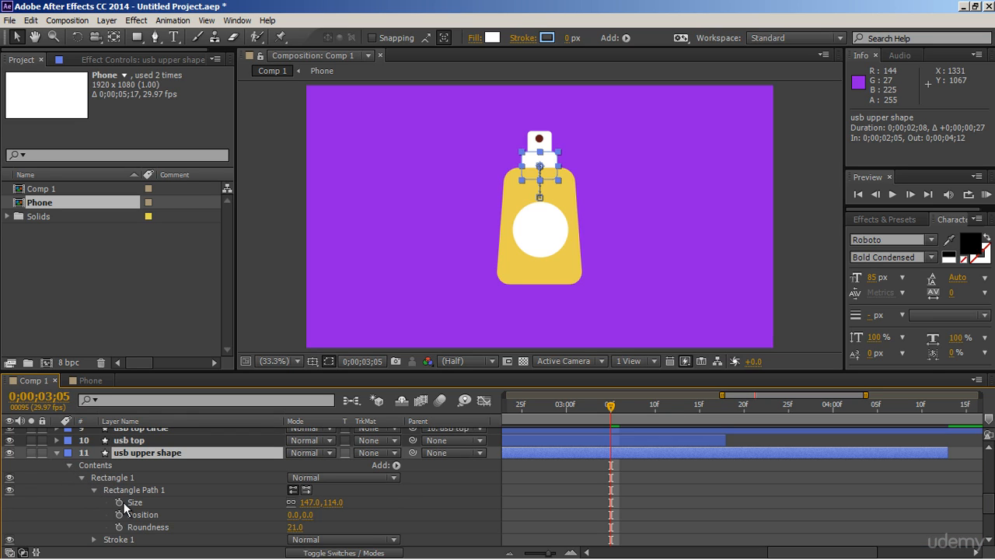
pyautogui.click(120, 503)
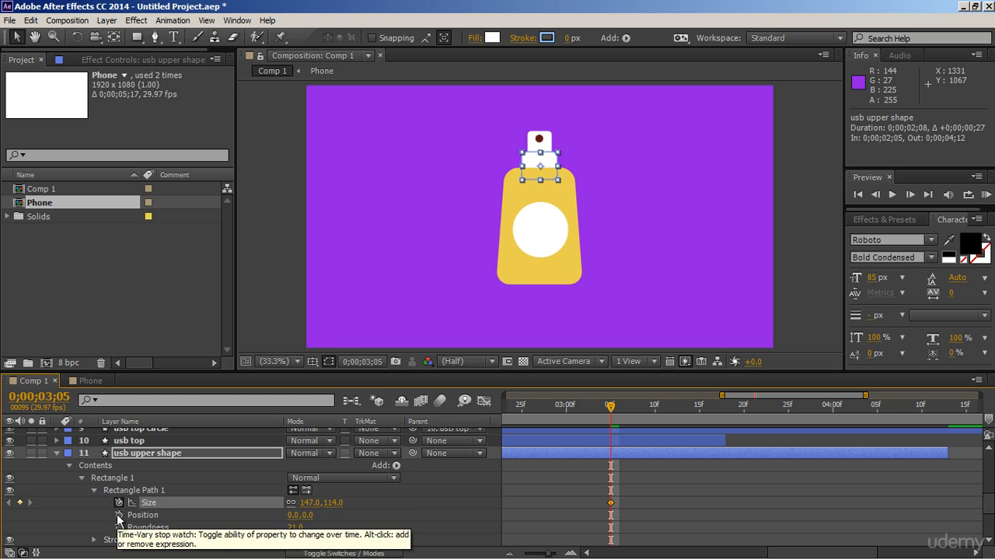
pyautogui.click(119, 515)
pyautogui.click(119, 528)
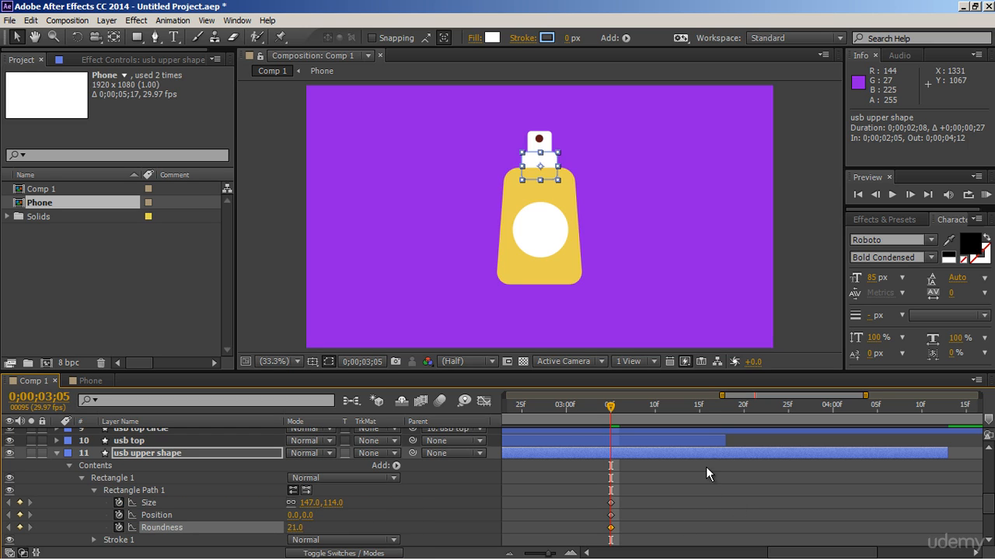
# - At 0;00;03;20, set the usb upper shape's rectangle path to Roundness 0, Size 573 by 58 and Position 0, -20
pyautogui.moveTo(700, 412); pyautogui.dragTo(743, 426)
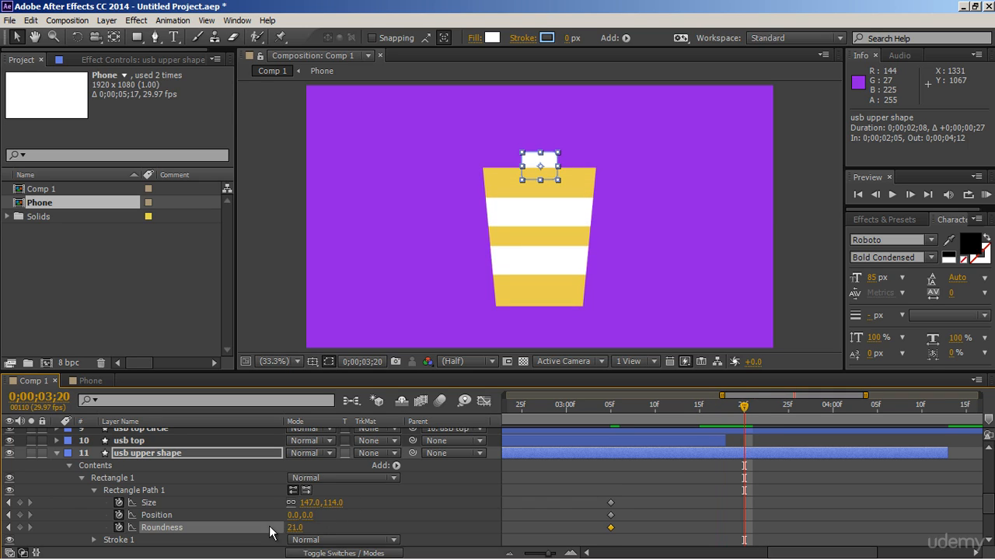
pyautogui.click(296, 527)
pyautogui.write('0')
pyautogui.press('Return')
pyautogui.moveTo(312, 509); pyautogui.dragTo(286, 517)
pyautogui.click(637, 498)
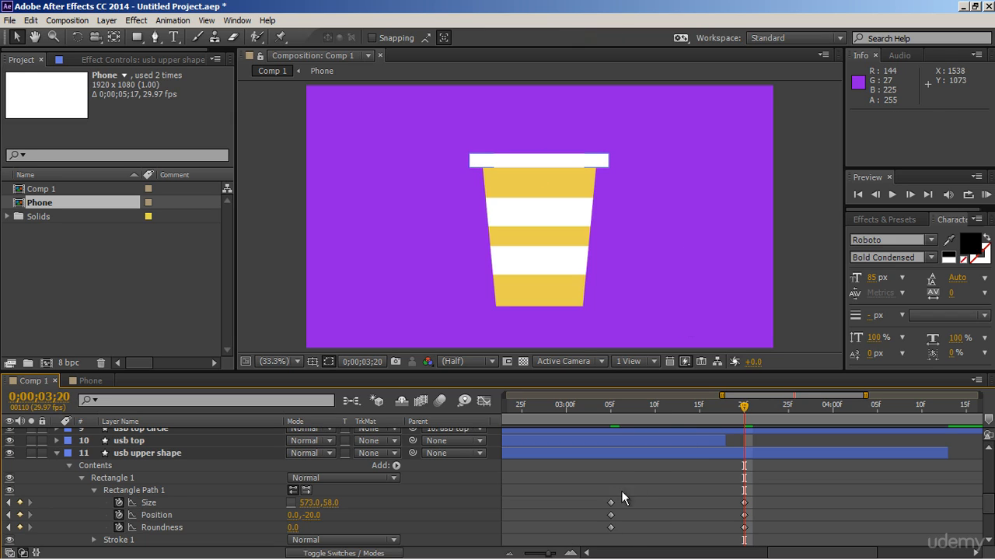
# - Apply Easy Ease to all Size, Position and Roundness keyframes of usb upper shape
pyautogui.moveTo(596, 497); pyautogui.dragTo(774, 544)
pyautogui.rightClick(744, 515)
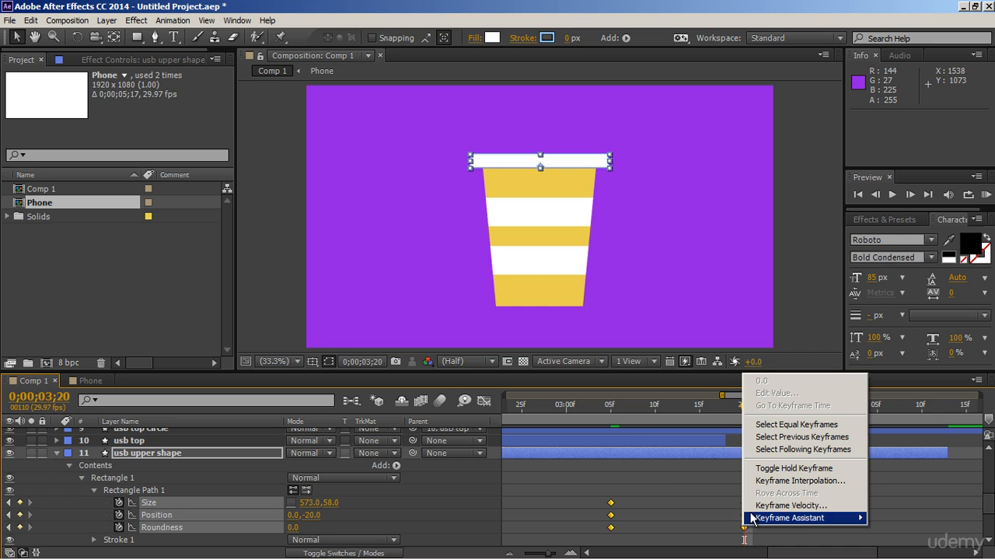
pyautogui.moveTo(789, 517)
pyautogui.click(632, 445)
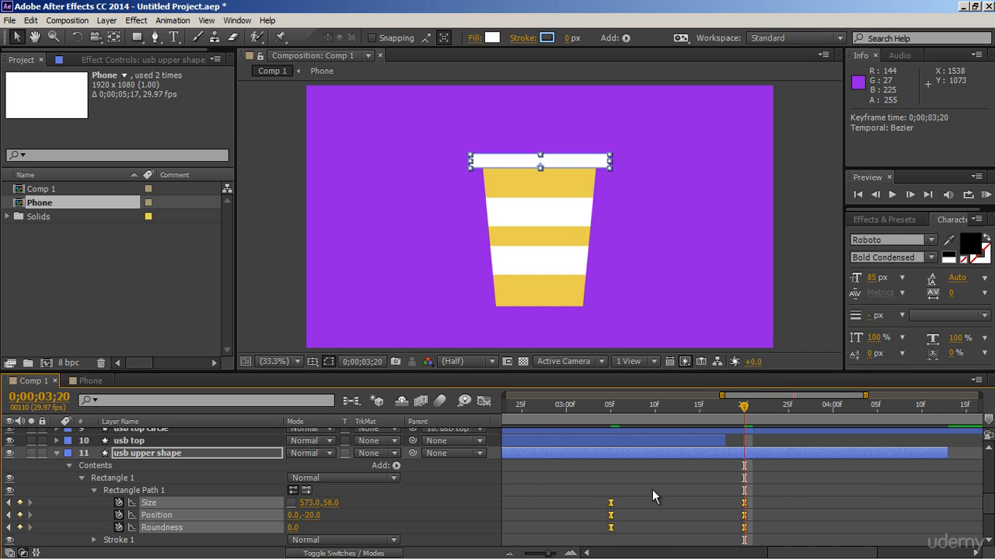
# - Reshape the Size value curves of usb upper shape for a fast start at 0;00;03;05 and a long ease into 0;00;03;20
pyautogui.click(630, 506)
pyautogui.click(611, 504)
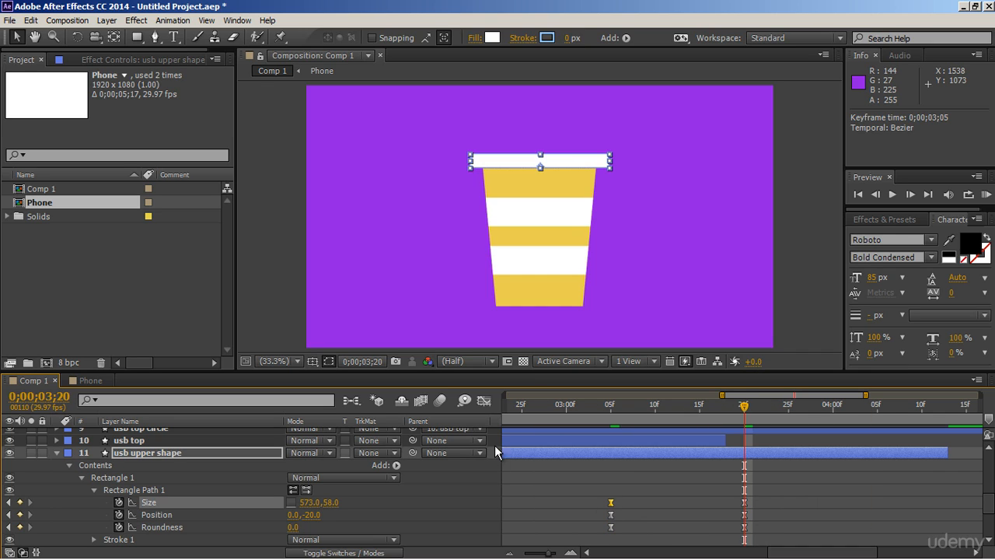
pyautogui.click(484, 401)
pyautogui.moveTo(636, 504); pyautogui.dragTo(620, 504)
pyautogui.moveTo(700, 435); pyautogui.dragTo(662, 435)
pyautogui.moveTo(655, 509); pyautogui.dragTo(622, 511)
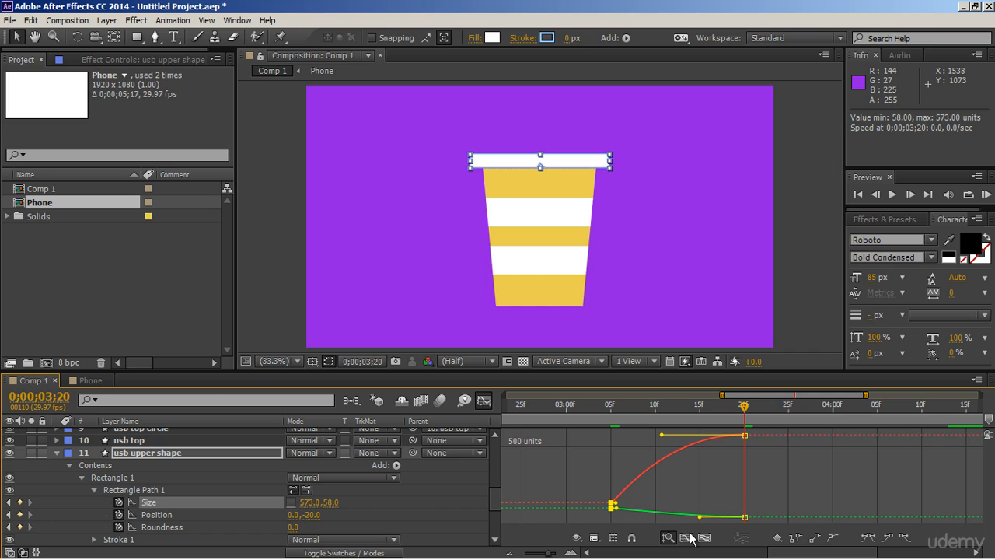
pyautogui.moveTo(700, 516); pyautogui.dragTo(665, 517)
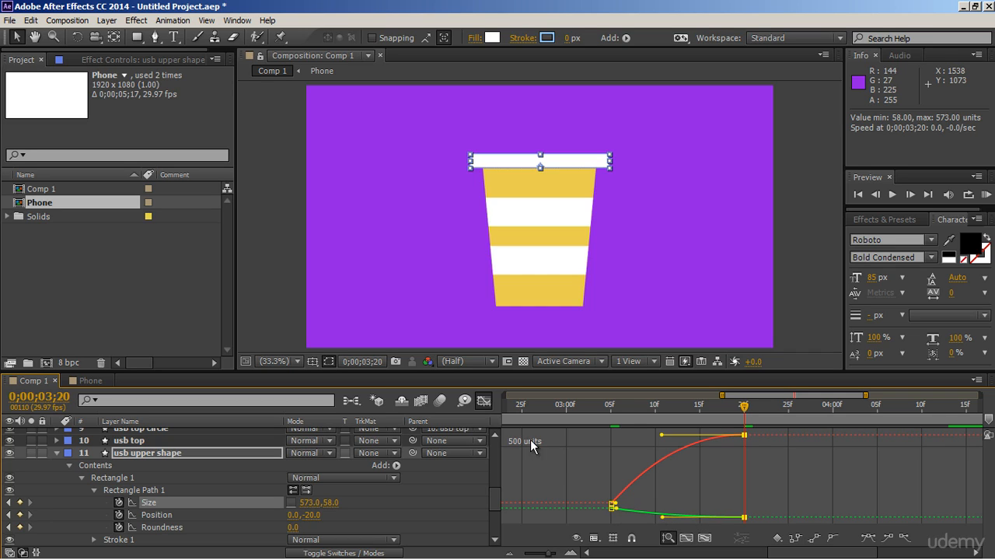
pyautogui.click(484, 400)
# - Adjust the Position speed graph of usb upper shape with a short outgoing influence and a long incoming influence
pyautogui.click(611, 515)
pyautogui.click(484, 400)
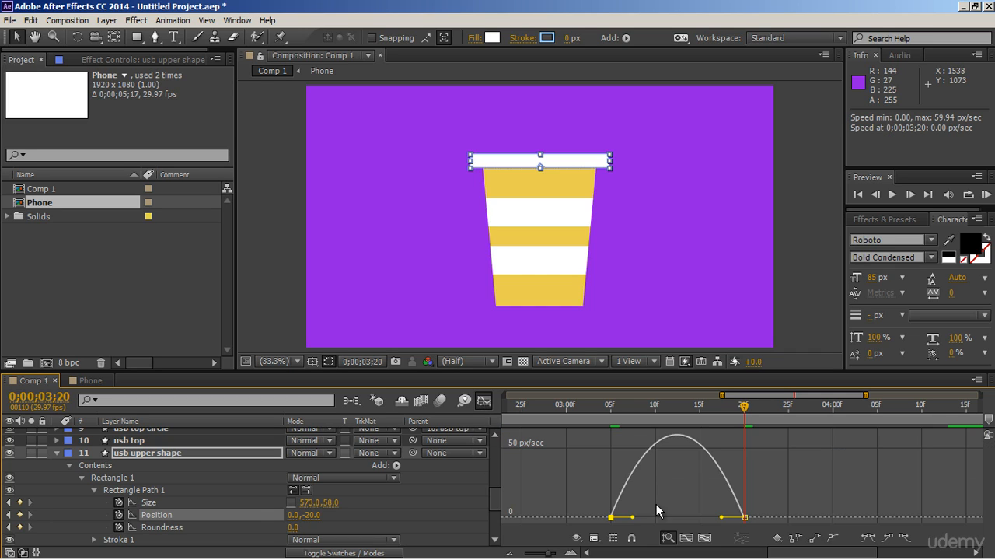
pyautogui.moveTo(656, 516); pyautogui.dragTo(620, 517)
pyautogui.moveTo(716, 522); pyautogui.dragTo(678, 517)
pyautogui.click(483, 401)
# - Reshape the Roundness value curve of usb upper shape so it drops quickly and eases slowly into 0;00;03;20
pyautogui.click(611, 527)
pyautogui.click(483, 401)
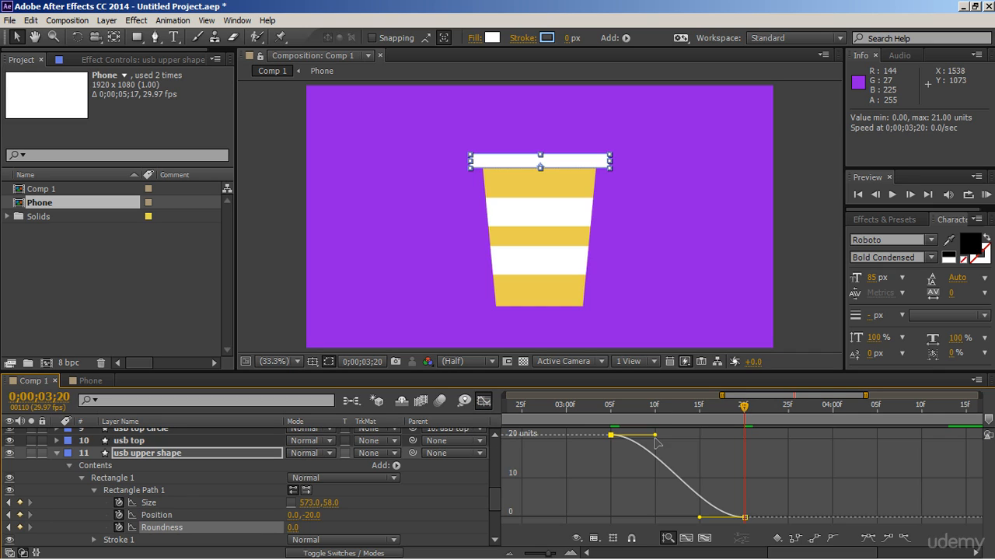
pyautogui.moveTo(657, 437); pyautogui.dragTo(622, 434)
pyautogui.moveTo(702, 520); pyautogui.dragTo(657, 517)
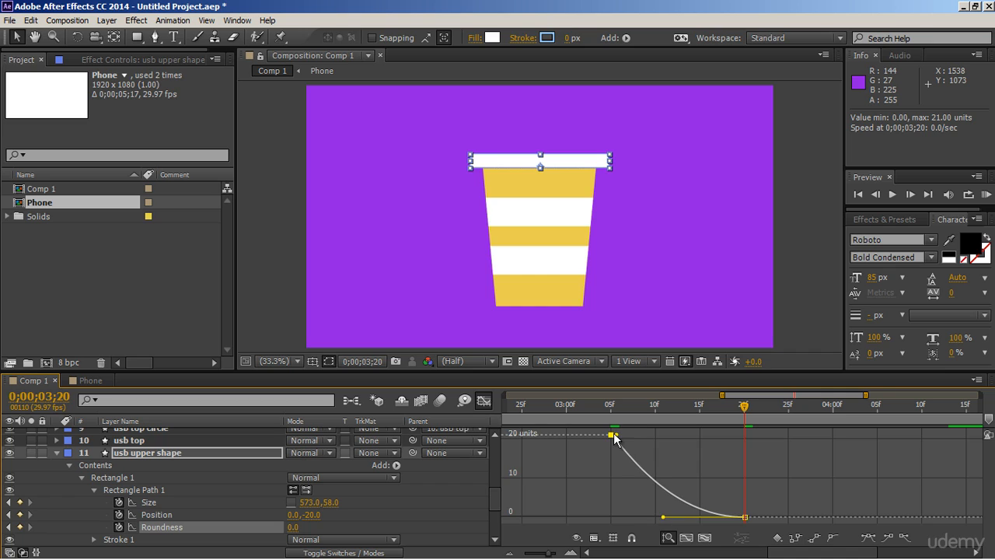
pyautogui.click(484, 401)
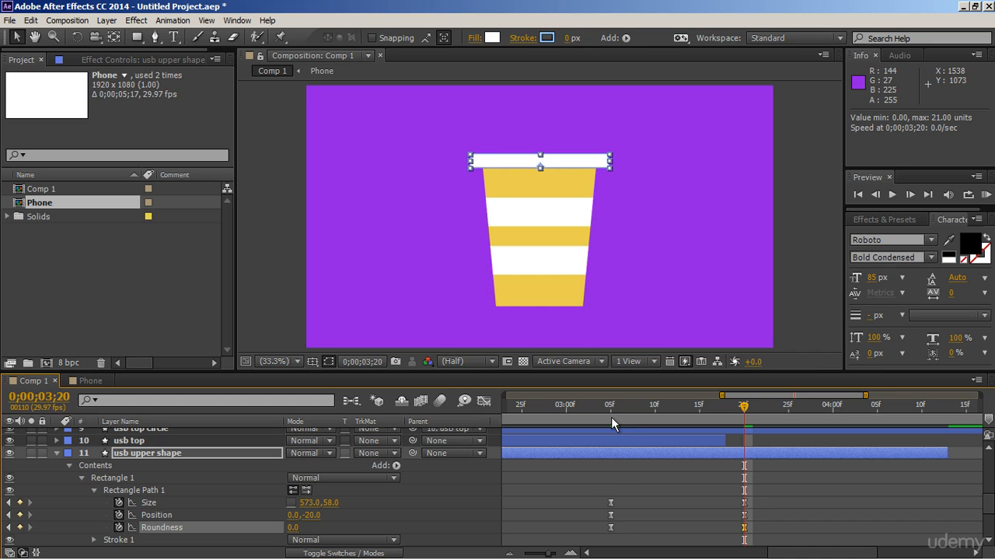
# - Preview the bottle-to-cup morph from 0;00;03;05 and play the whole composition from the start to check the lid's motion
pyautogui.click(612, 417)
pyautogui.click(573, 503)
pyautogui.press('h')
pyautogui.press('space')
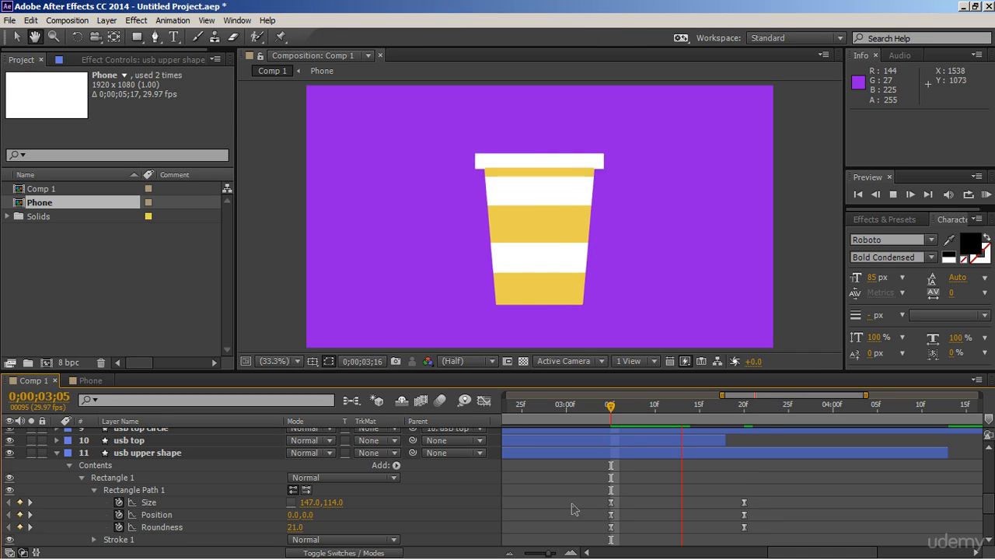
pyautogui.press('space')
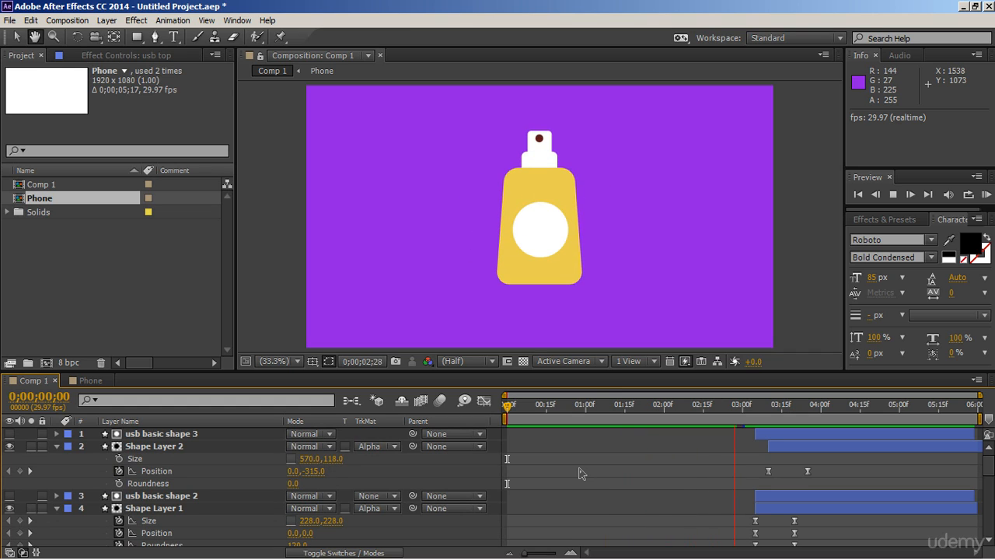
pyautogui.press('space')
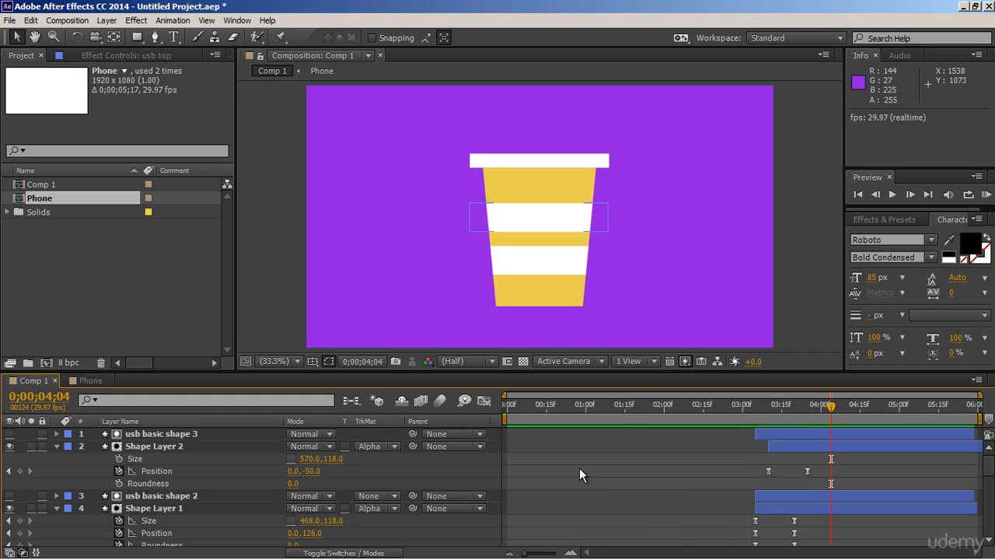